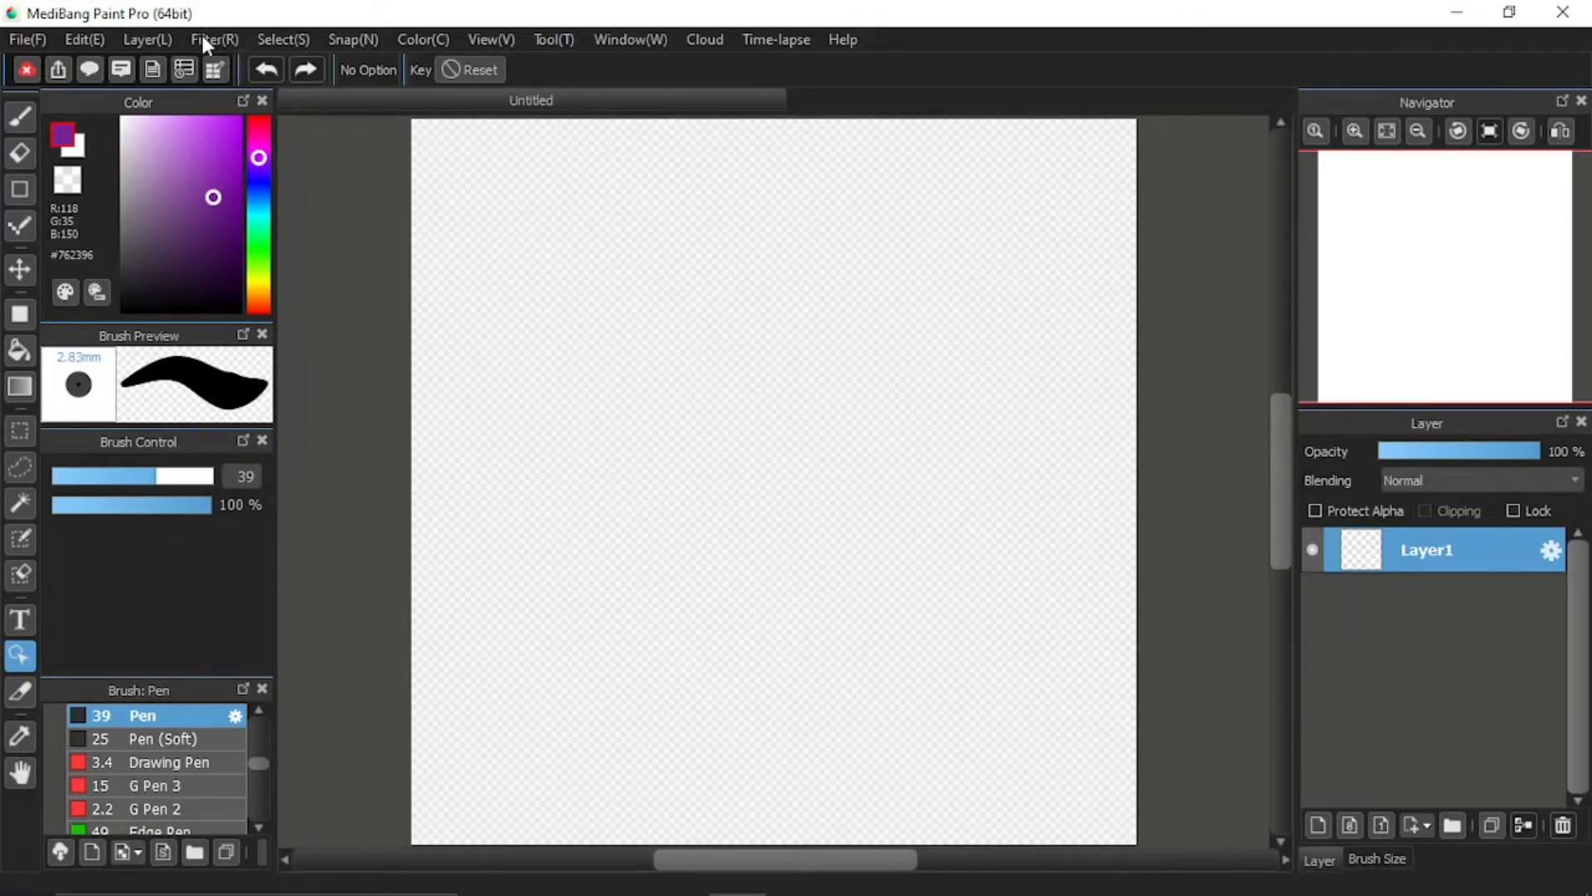
# Step: Add a panel material to the layer with a line width of 2 and a black border
pyautogui.click(144, 42)
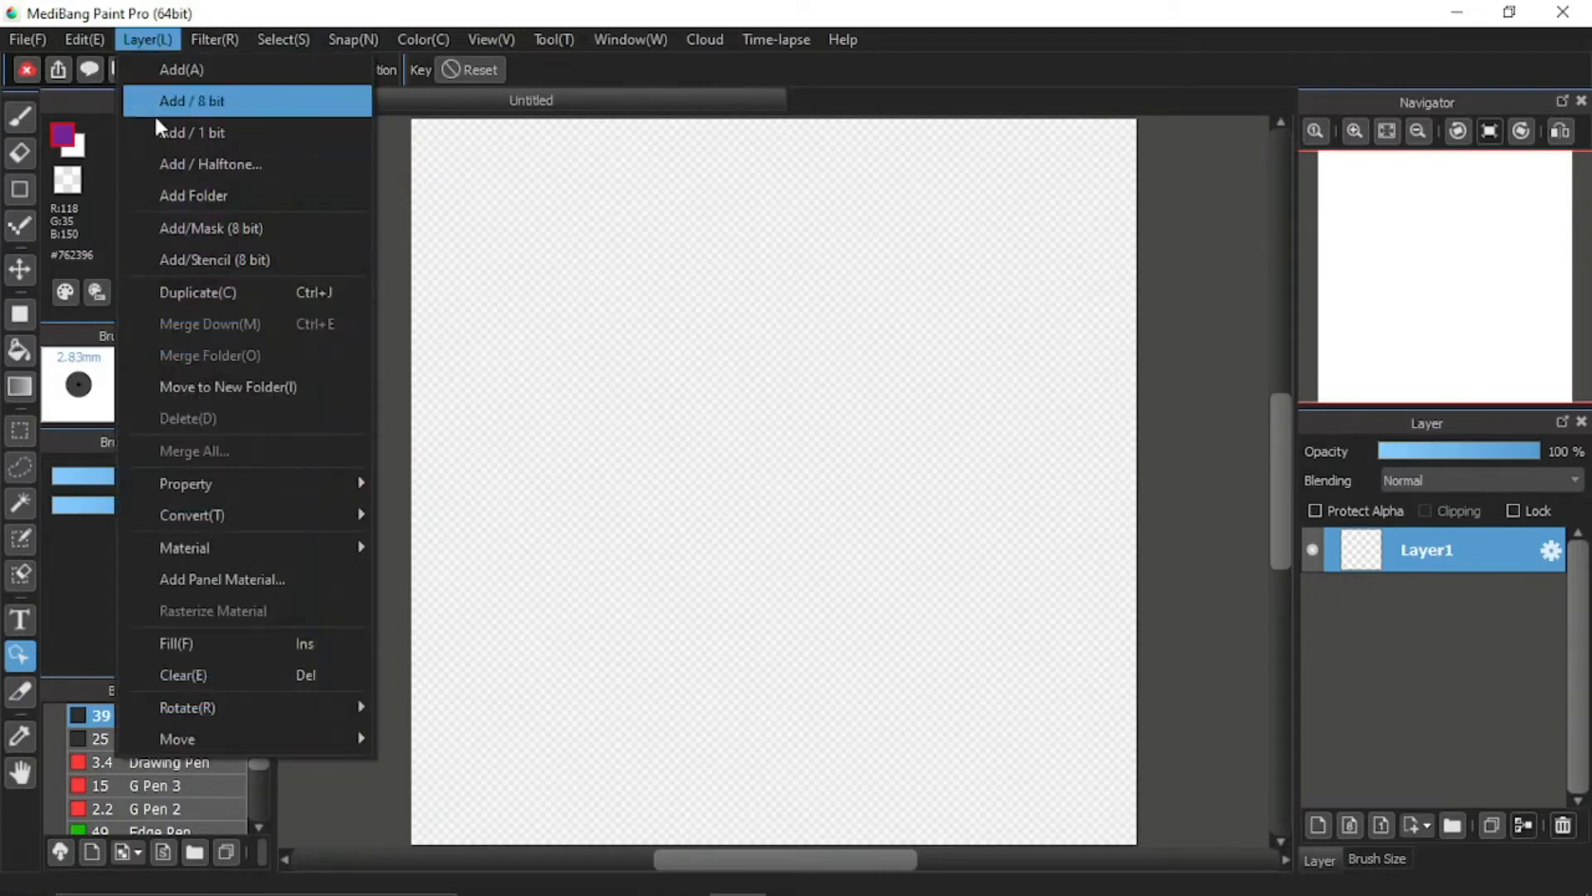
pyautogui.moveTo(176, 484)
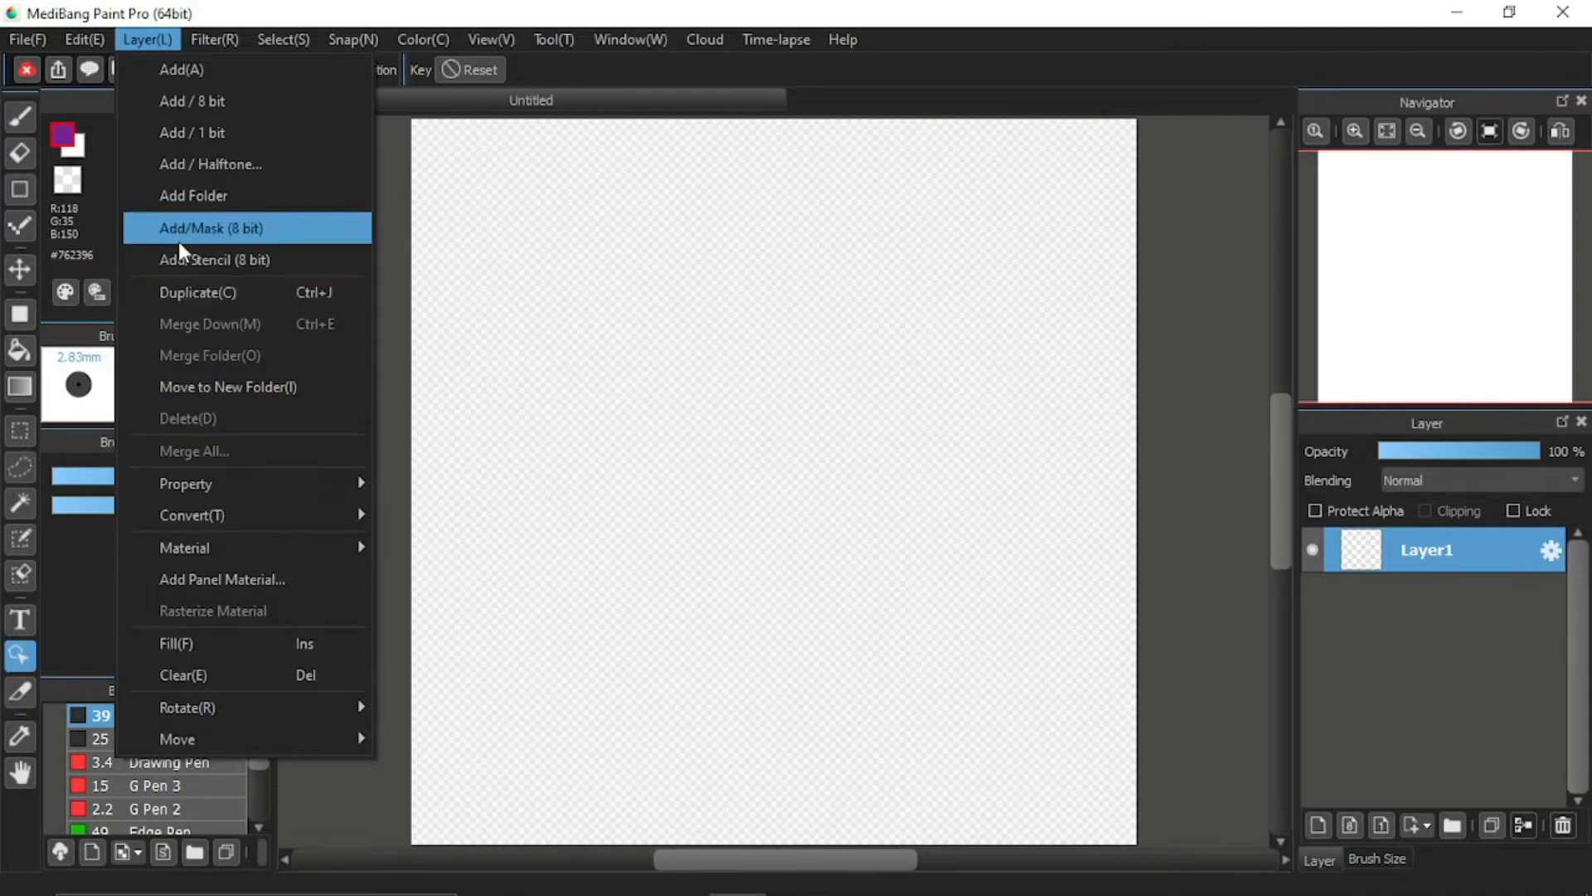
pyautogui.click(216, 584)
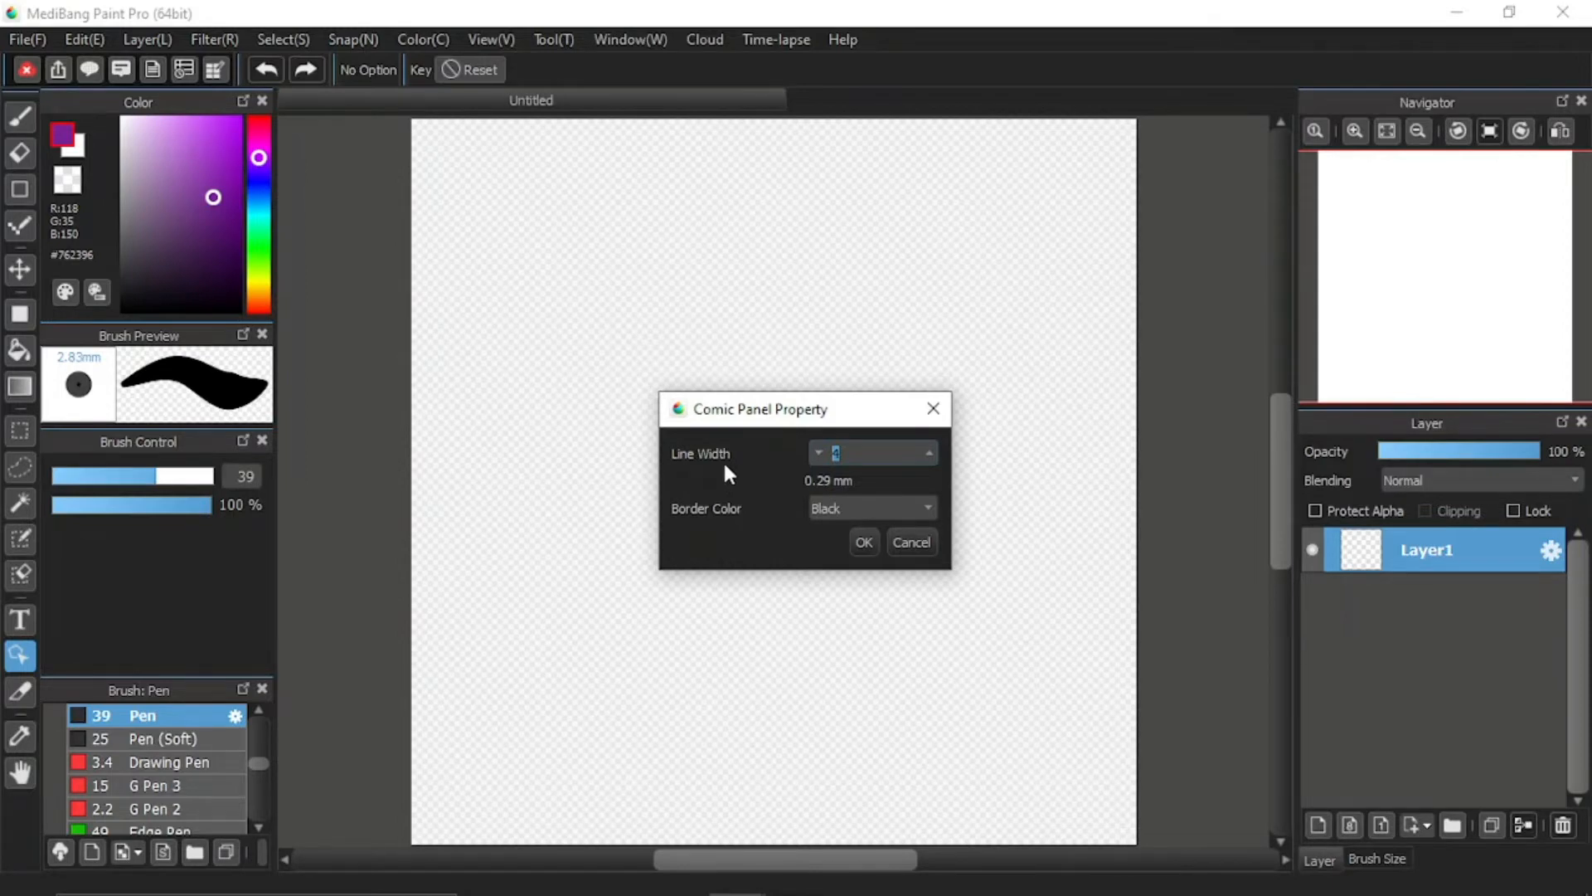
pyautogui.click(927, 450)
pyautogui.click(928, 451)
pyautogui.click(927, 450)
pyautogui.click(919, 508)
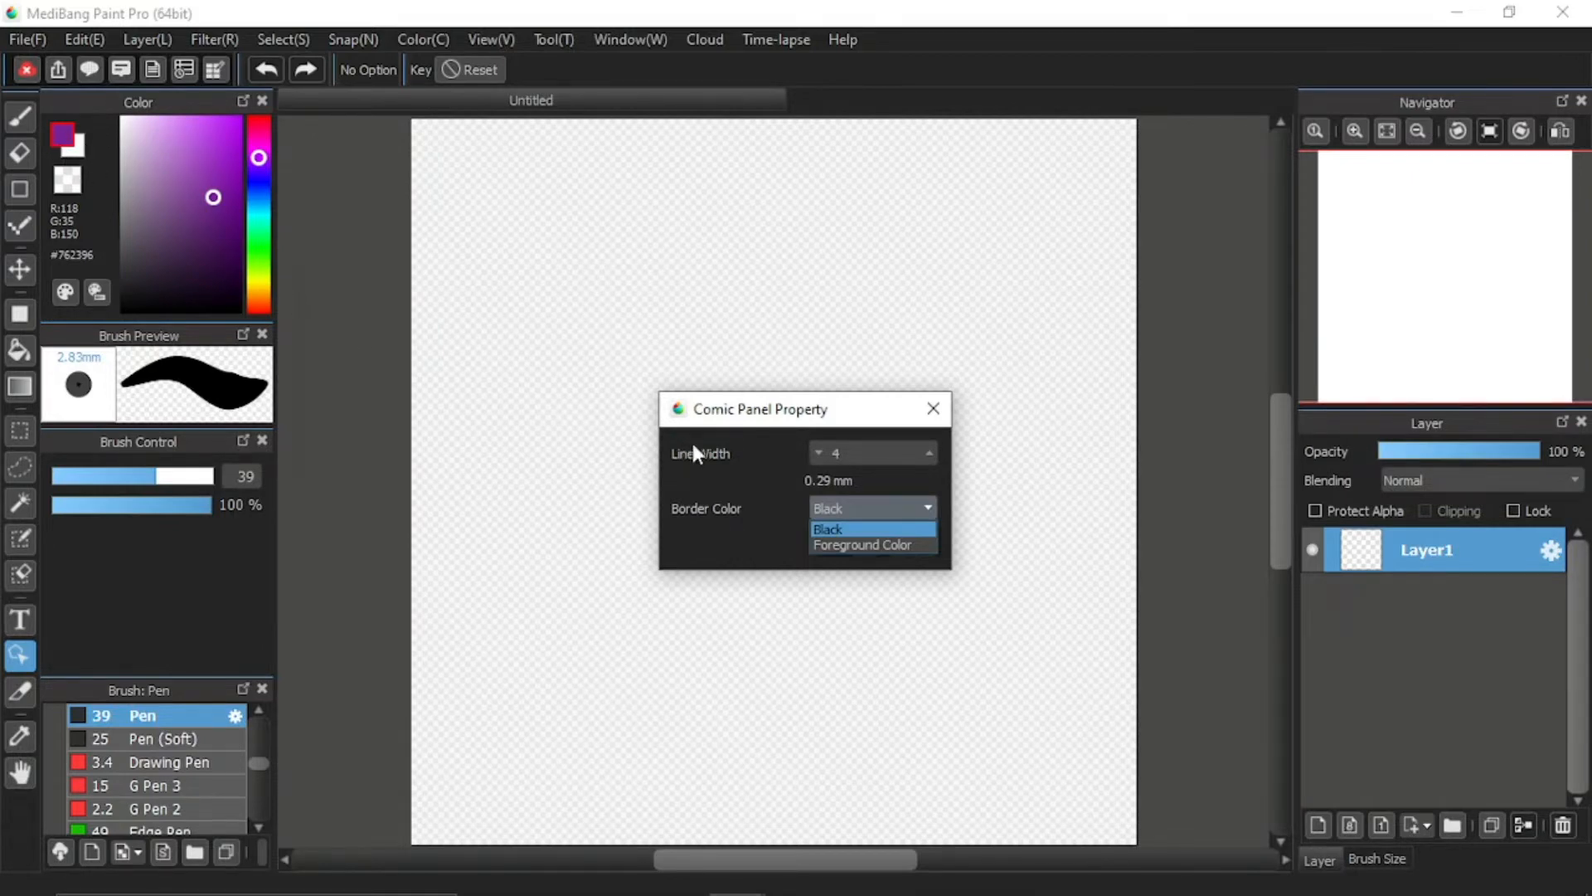
pyautogui.click(818, 452)
pyautogui.click(818, 453)
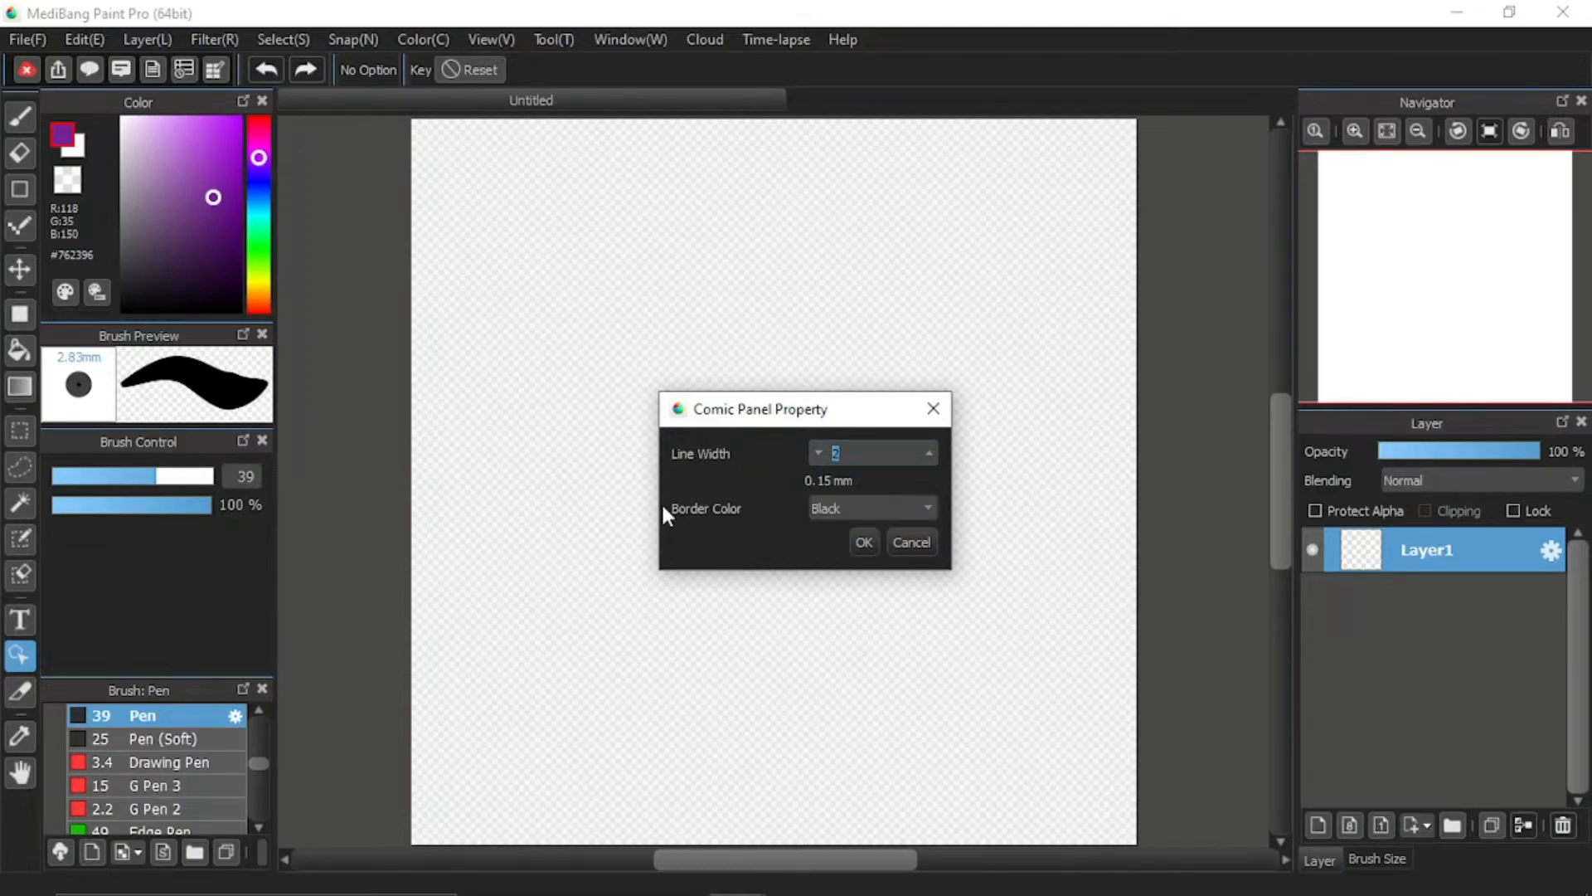
pyautogui.click(863, 541)
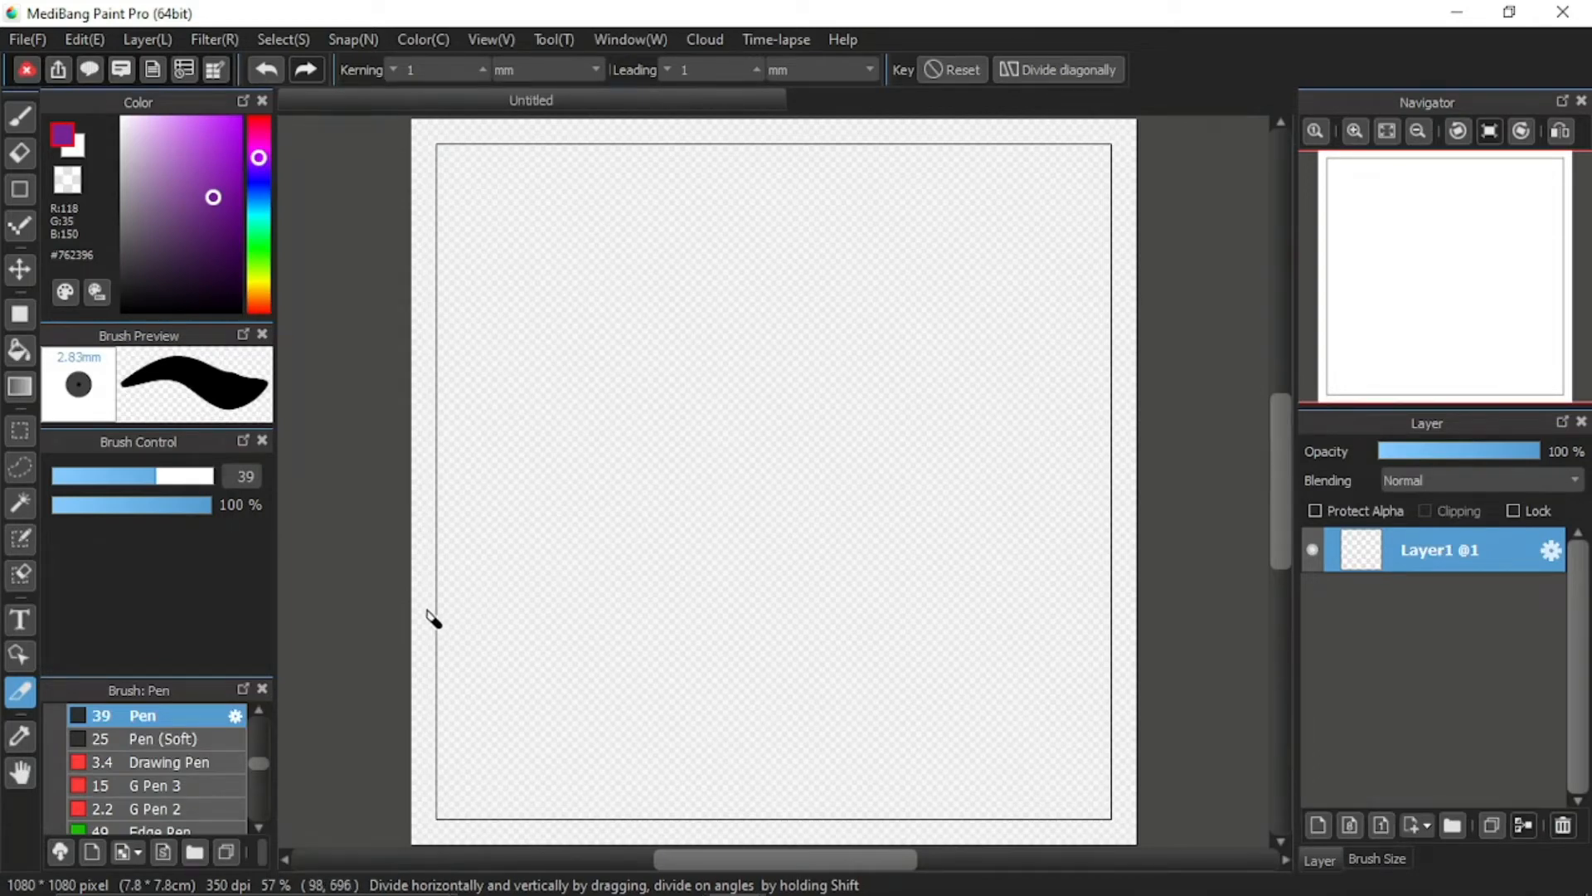
# Step: Reshape the comic panel to about half the canvas width and two-thirds of its height, and move it toward the canvas's upper-left area
pyautogui.click(25, 659)
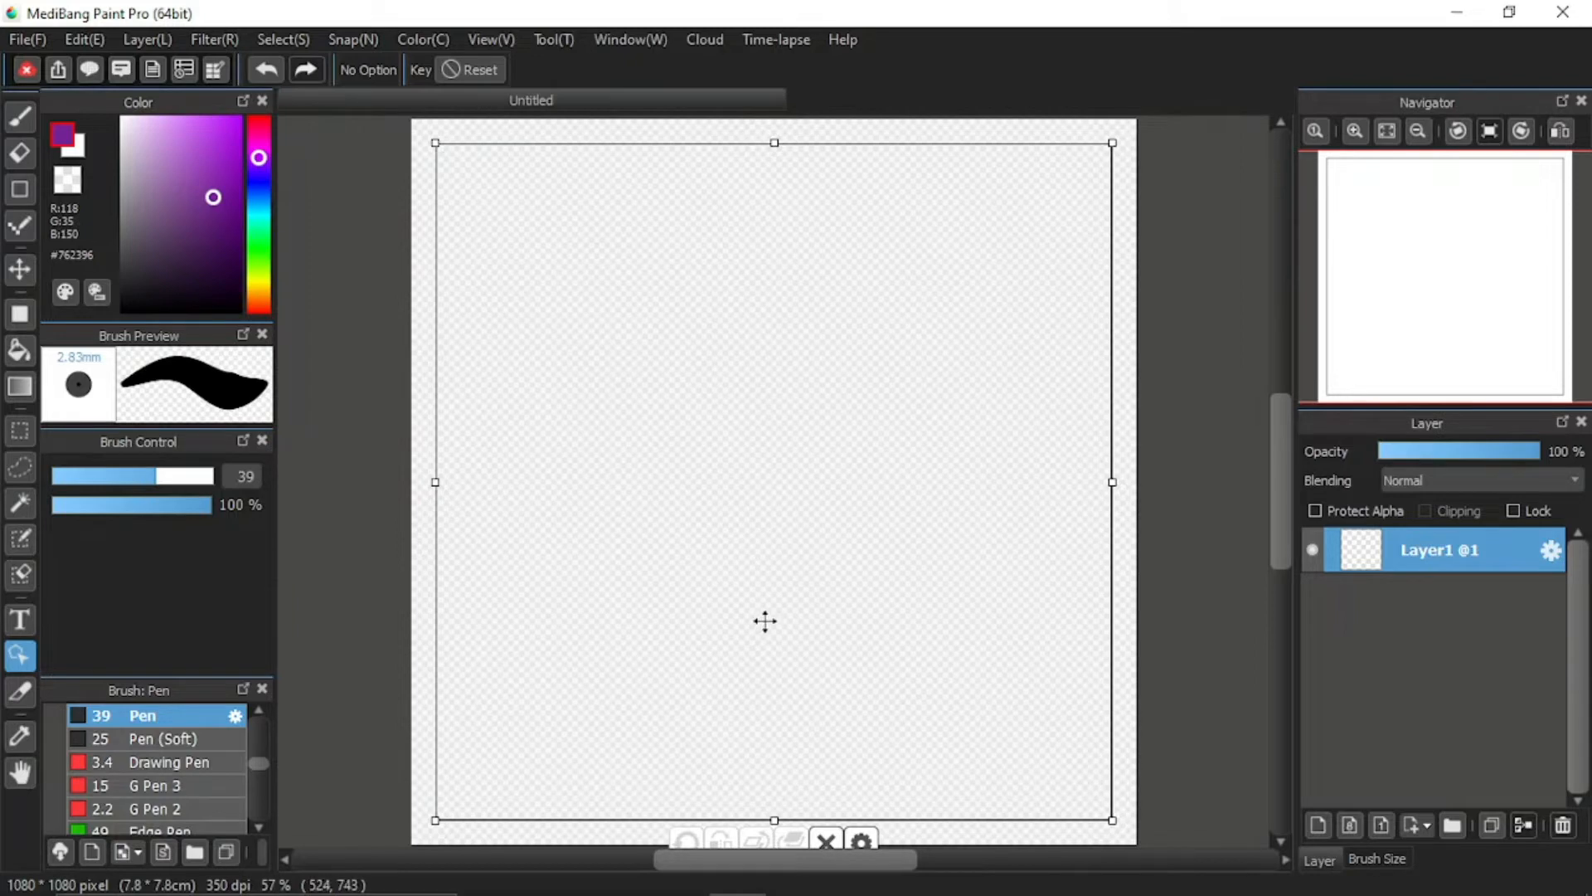
pyautogui.moveTo(764, 622); pyautogui.dragTo(844, 549)
pyautogui.moveTo(1084, 430); pyautogui.dragTo(785, 436)
pyautogui.moveTo(619, 412); pyautogui.dragTo(796, 561)
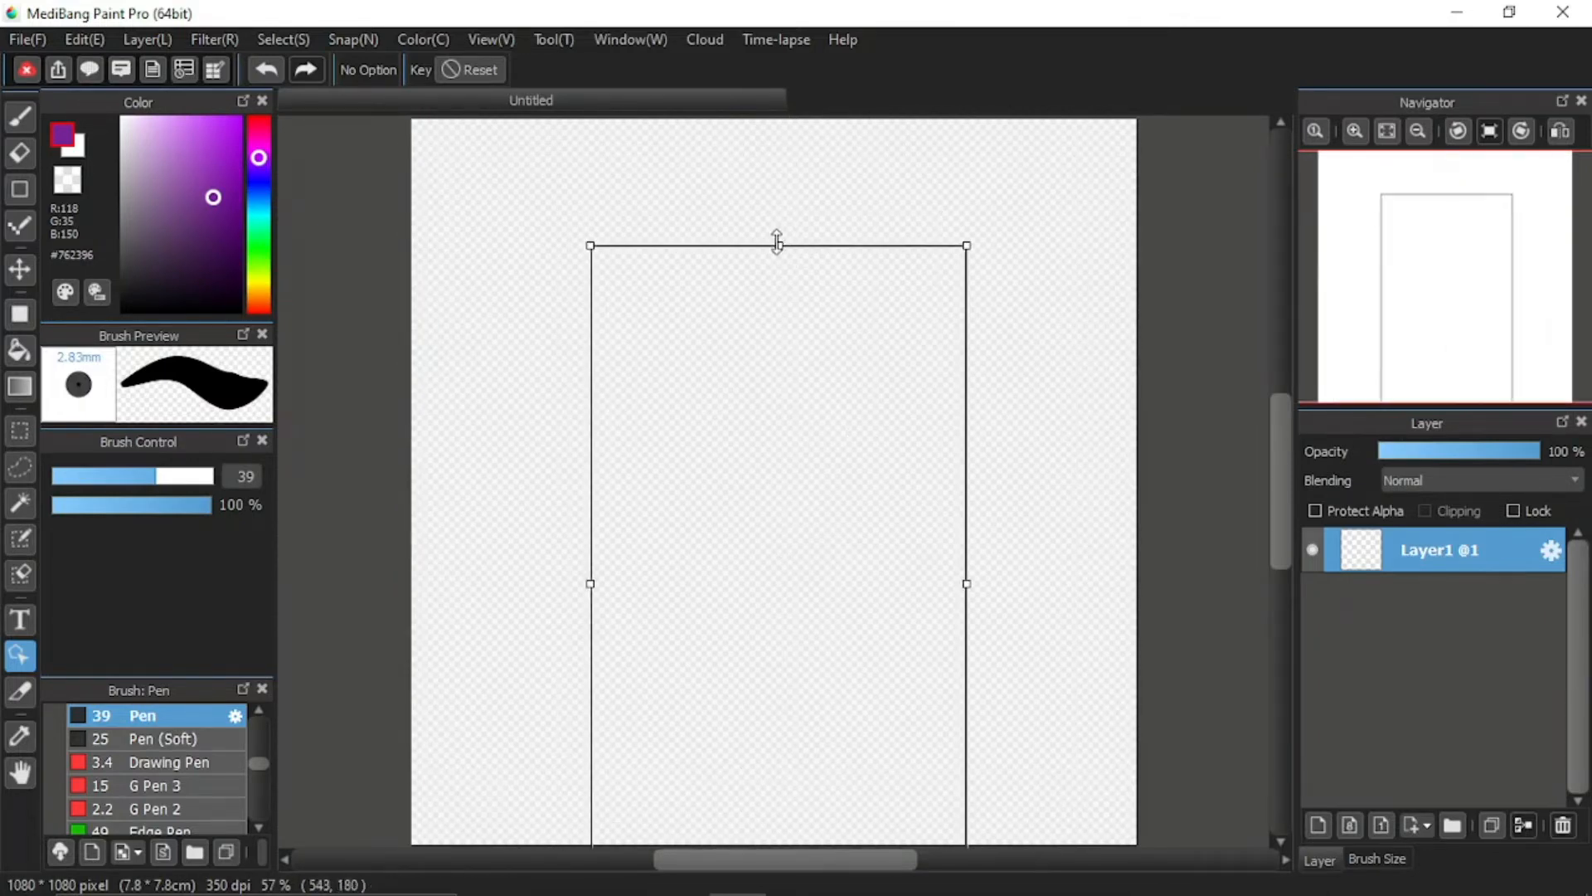
pyautogui.moveTo(777, 243); pyautogui.dragTo(779, 459)
pyautogui.moveTo(788, 647); pyautogui.dragTo(725, 435)
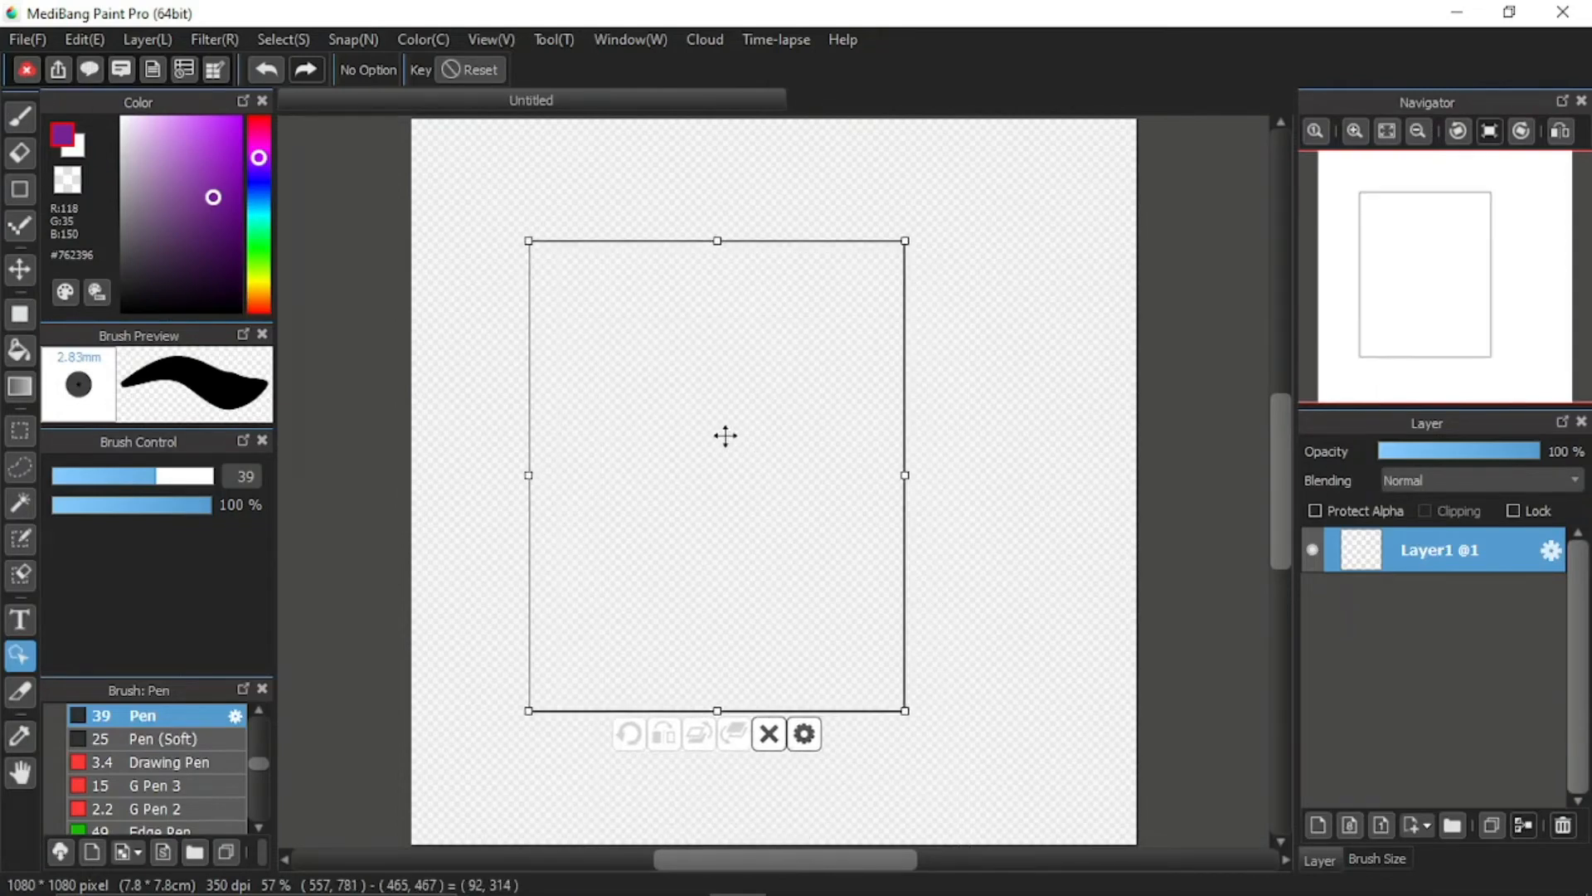
pyautogui.moveTo(912, 475); pyautogui.dragTo(871, 502)
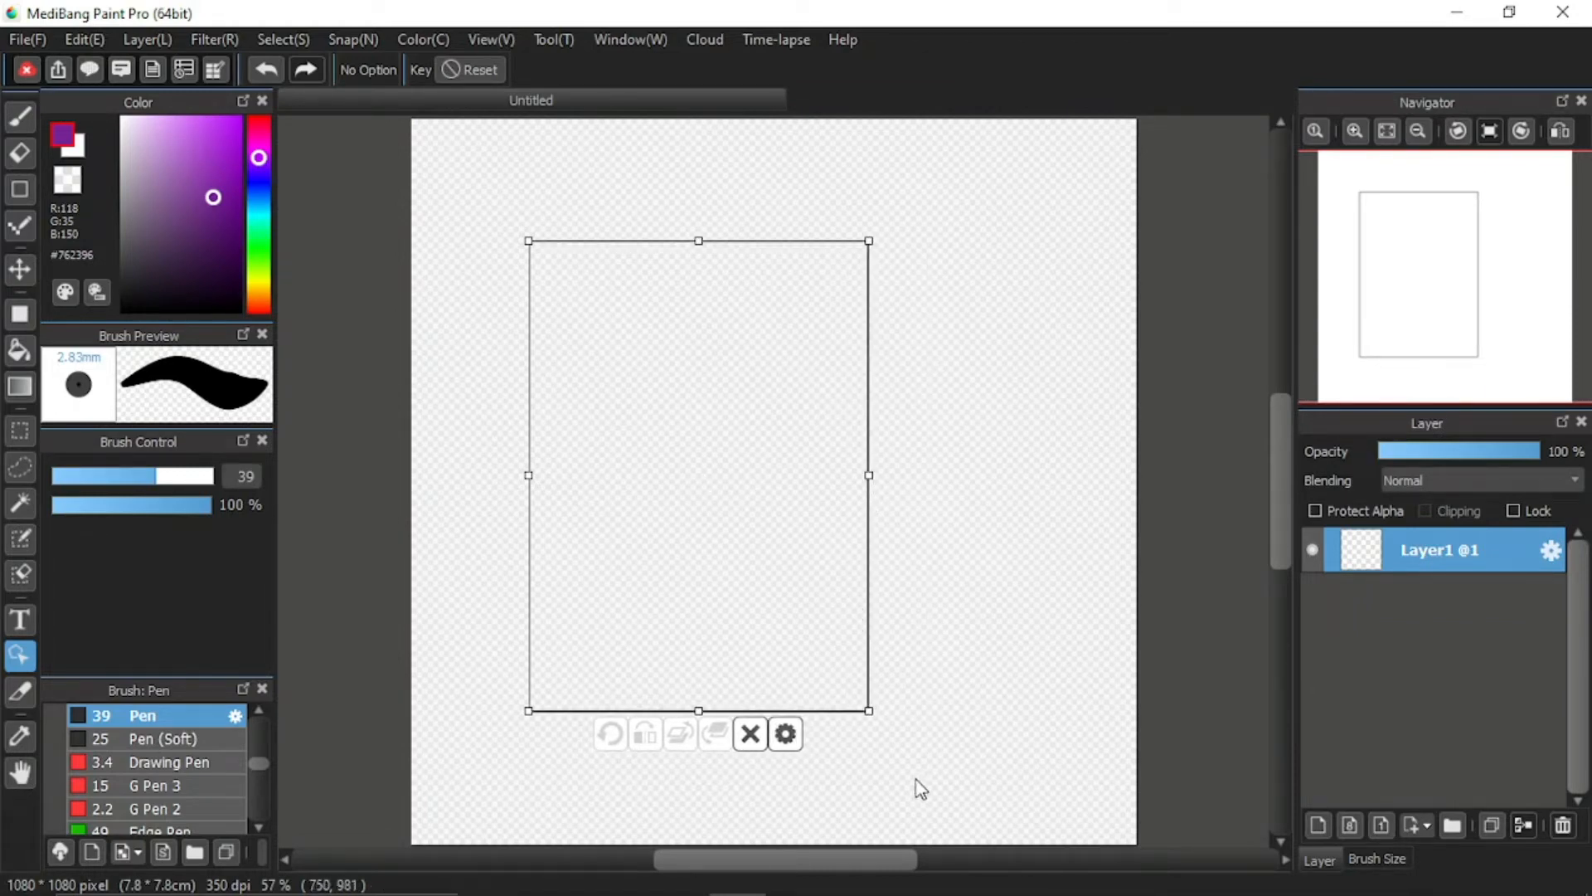
# Step: Enlarge the comic panel until it nearly fills the canvas and reposition it with narrow margins on all sides
pyautogui.moveTo(868, 710); pyautogui.dragTo(958, 784)
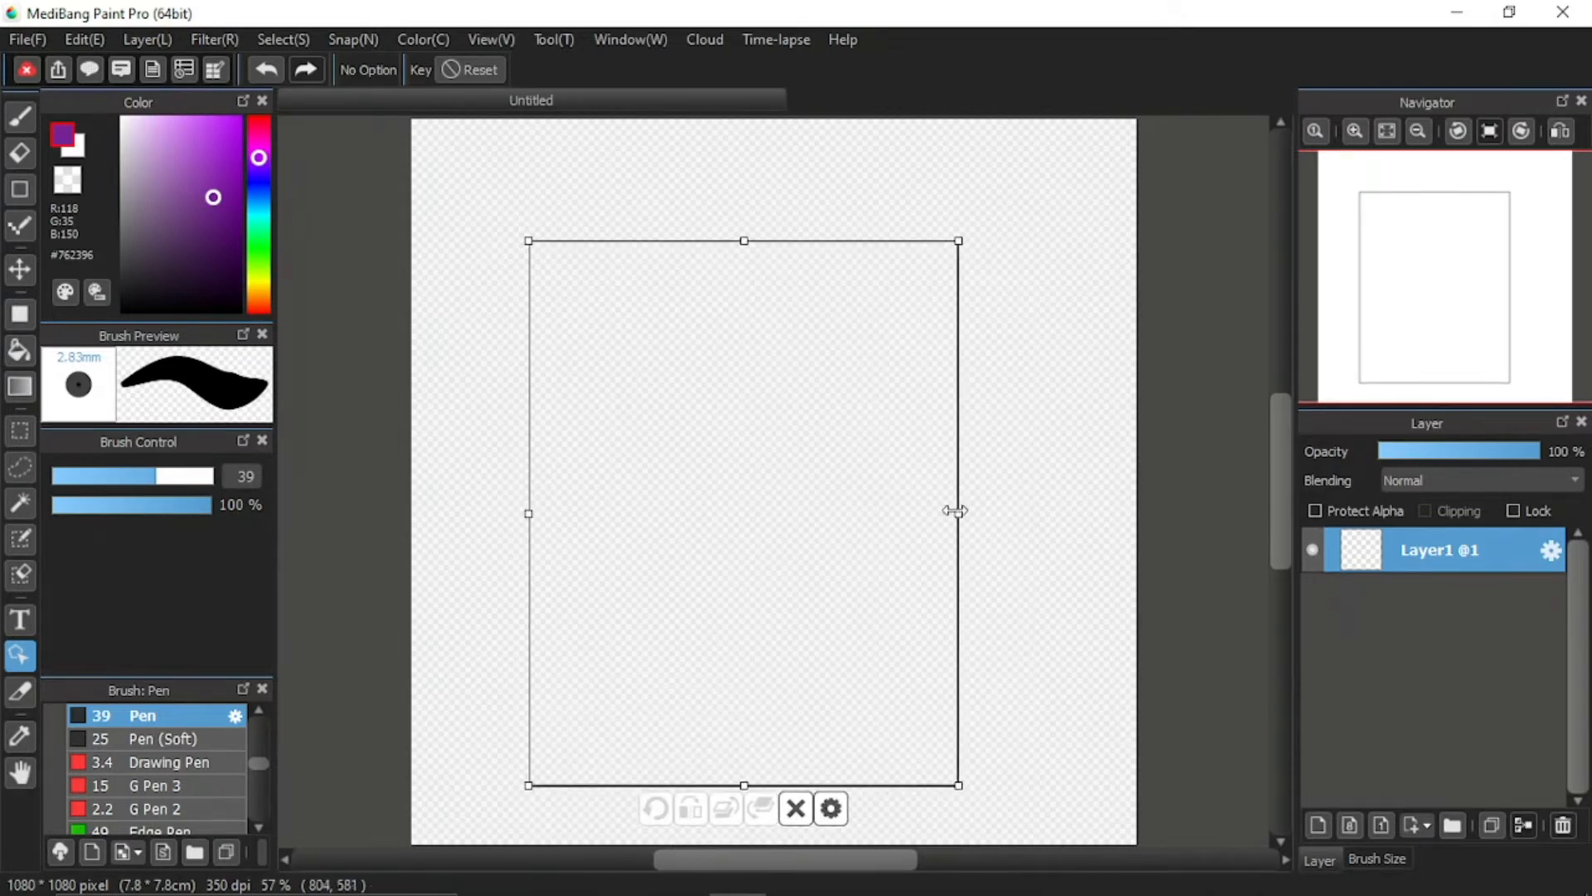
pyautogui.moveTo(955, 511); pyautogui.dragTo(1039, 512)
pyautogui.moveTo(1020, 789); pyautogui.dragTo(1076, 820)
pyautogui.moveTo(807, 612); pyautogui.dragTo(874, 650)
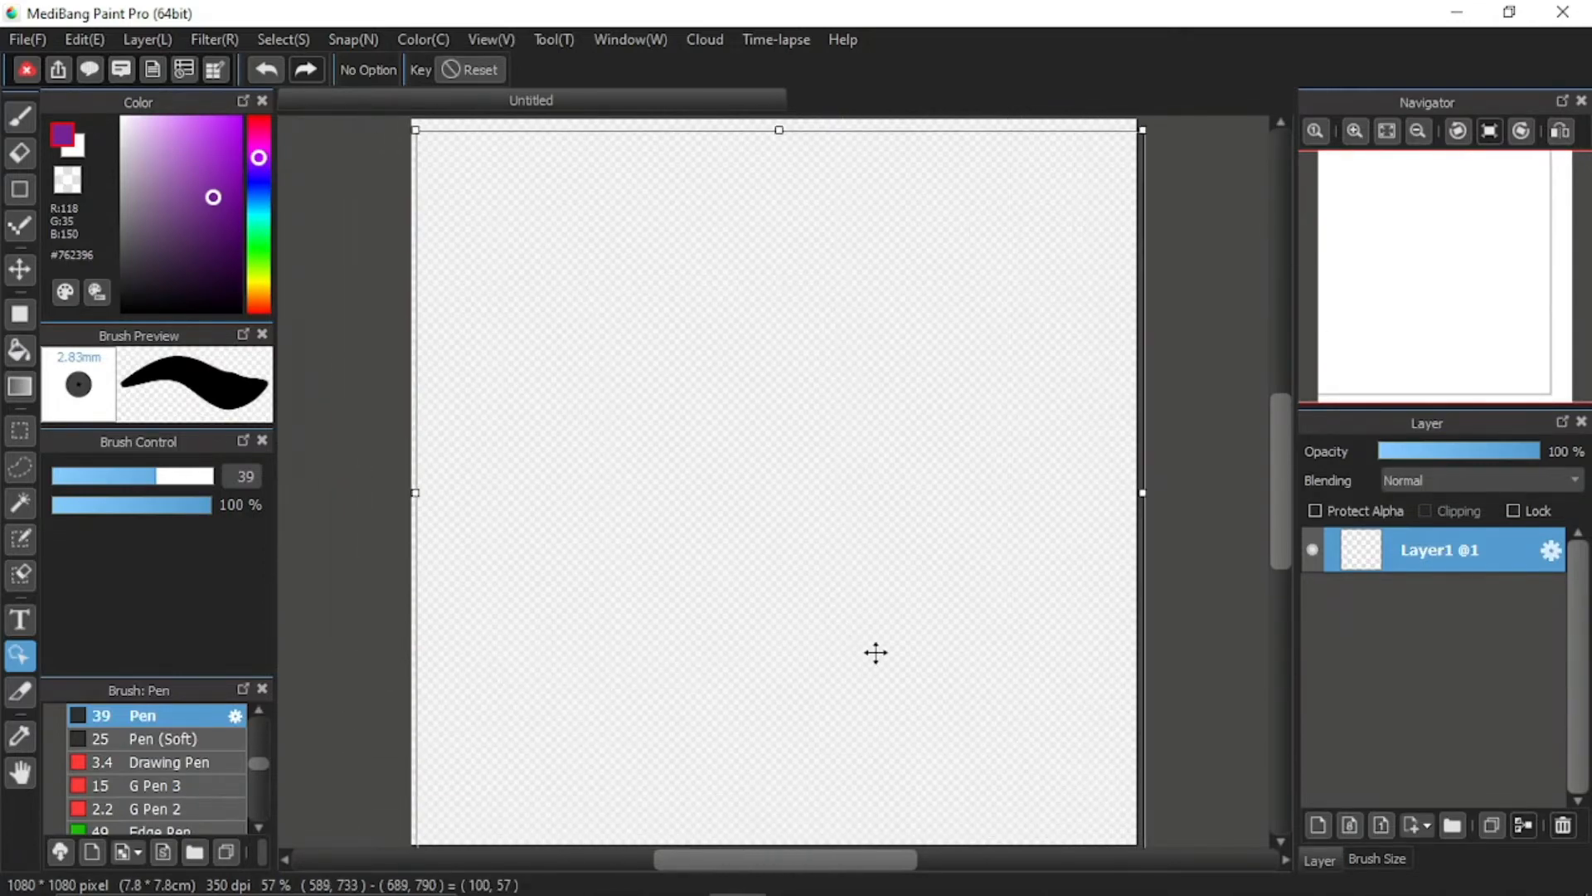
pyautogui.moveTo(1152, 135); pyautogui.dragTo(1042, 247)
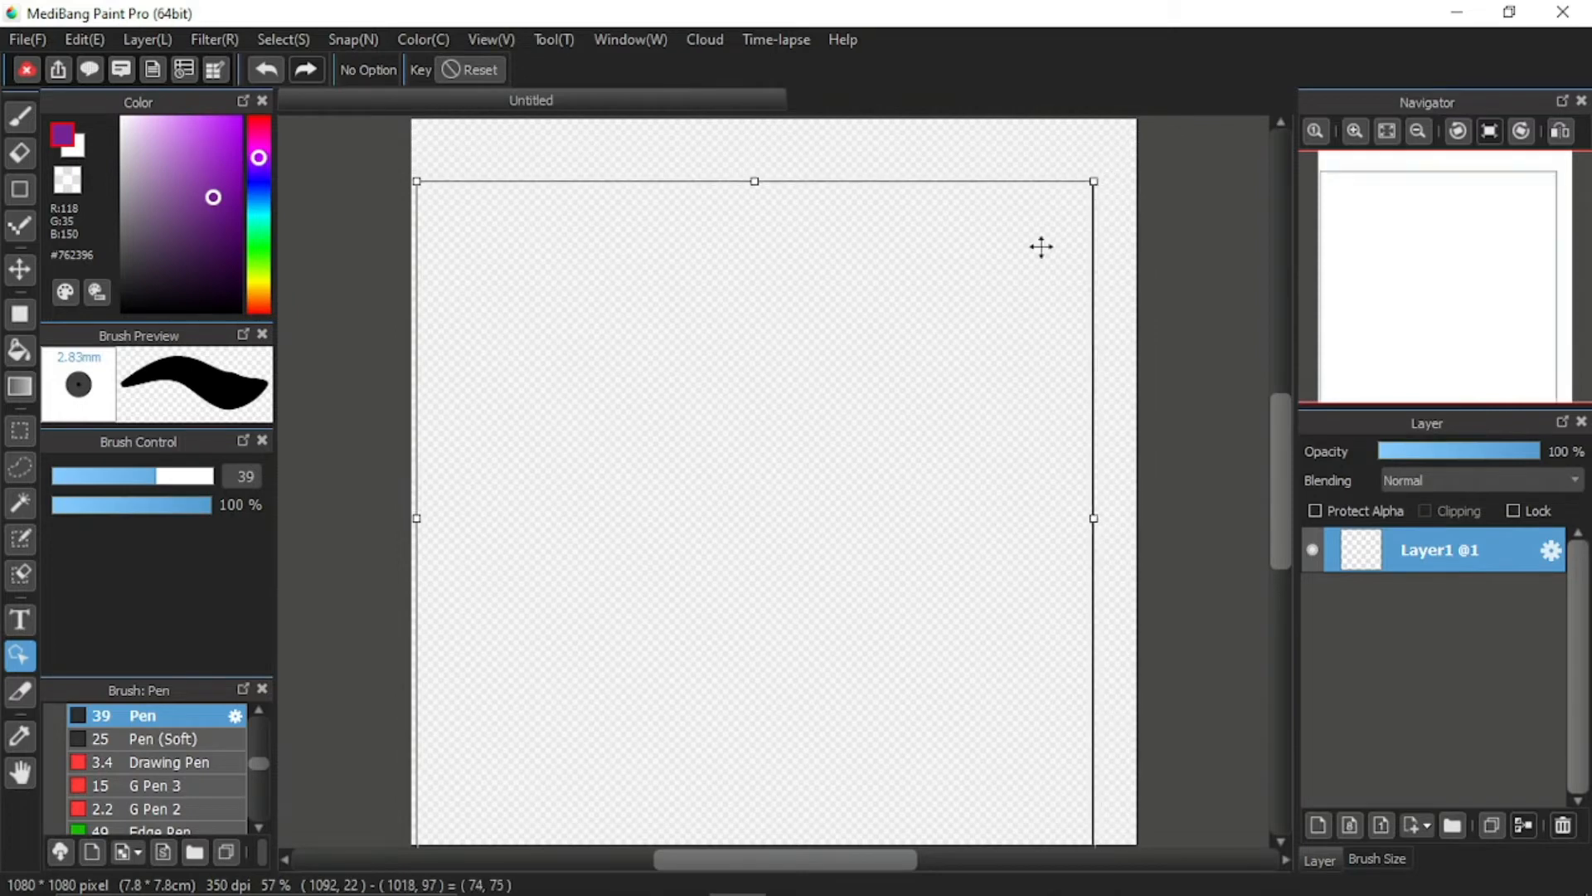
pyautogui.moveTo(971, 340); pyautogui.dragTo(988, 299)
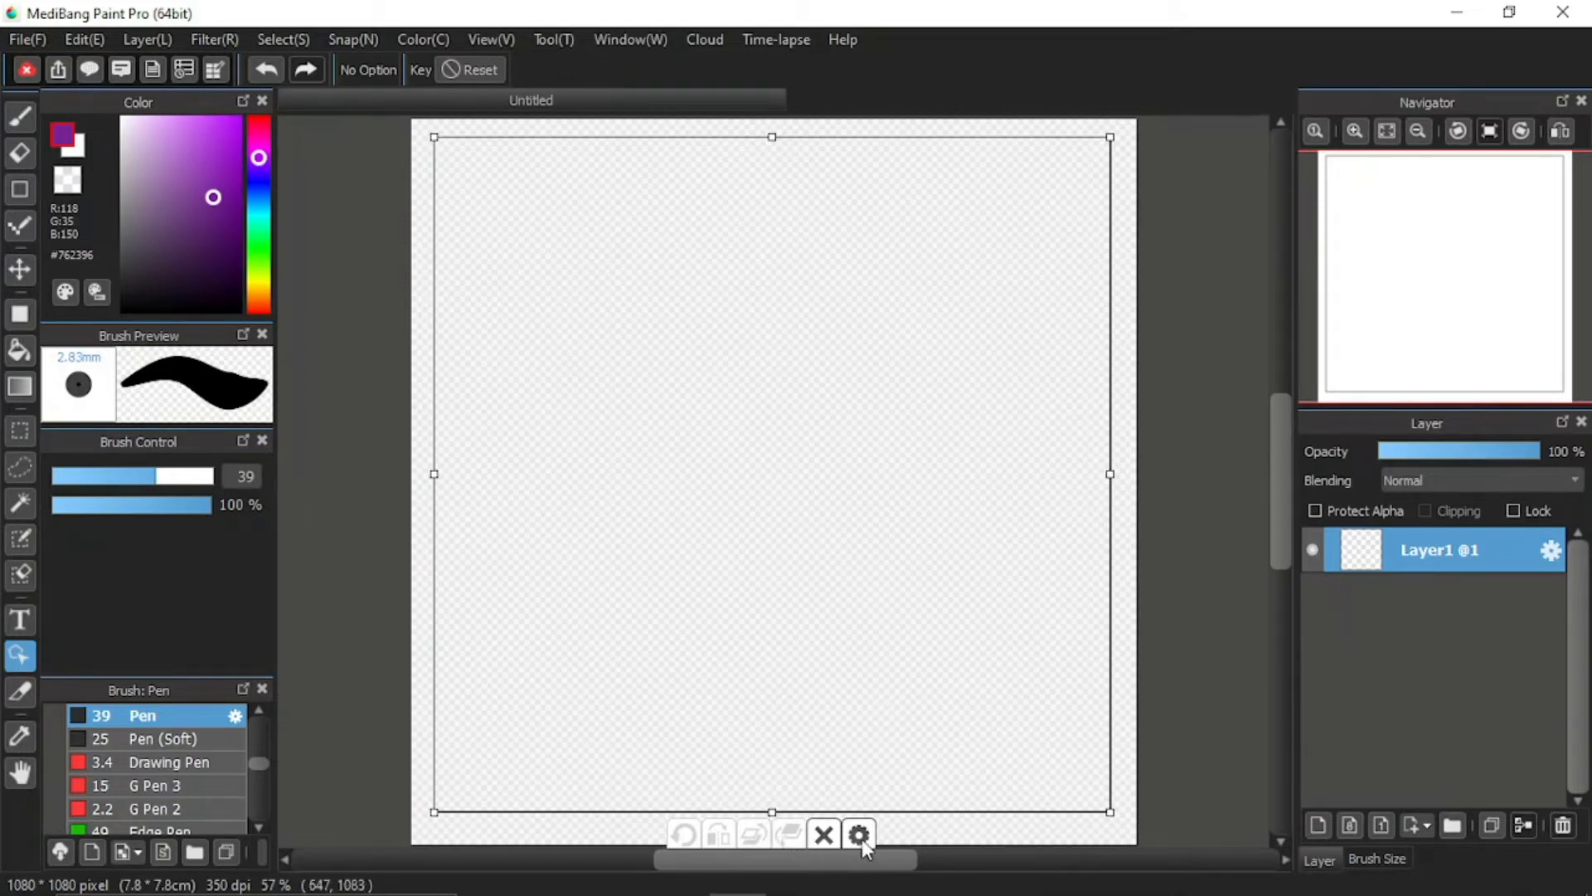
# Step: Set the panel's border to 5 pixels wide and color it bright blue
pyautogui.scroll(-2, 1273, 539)
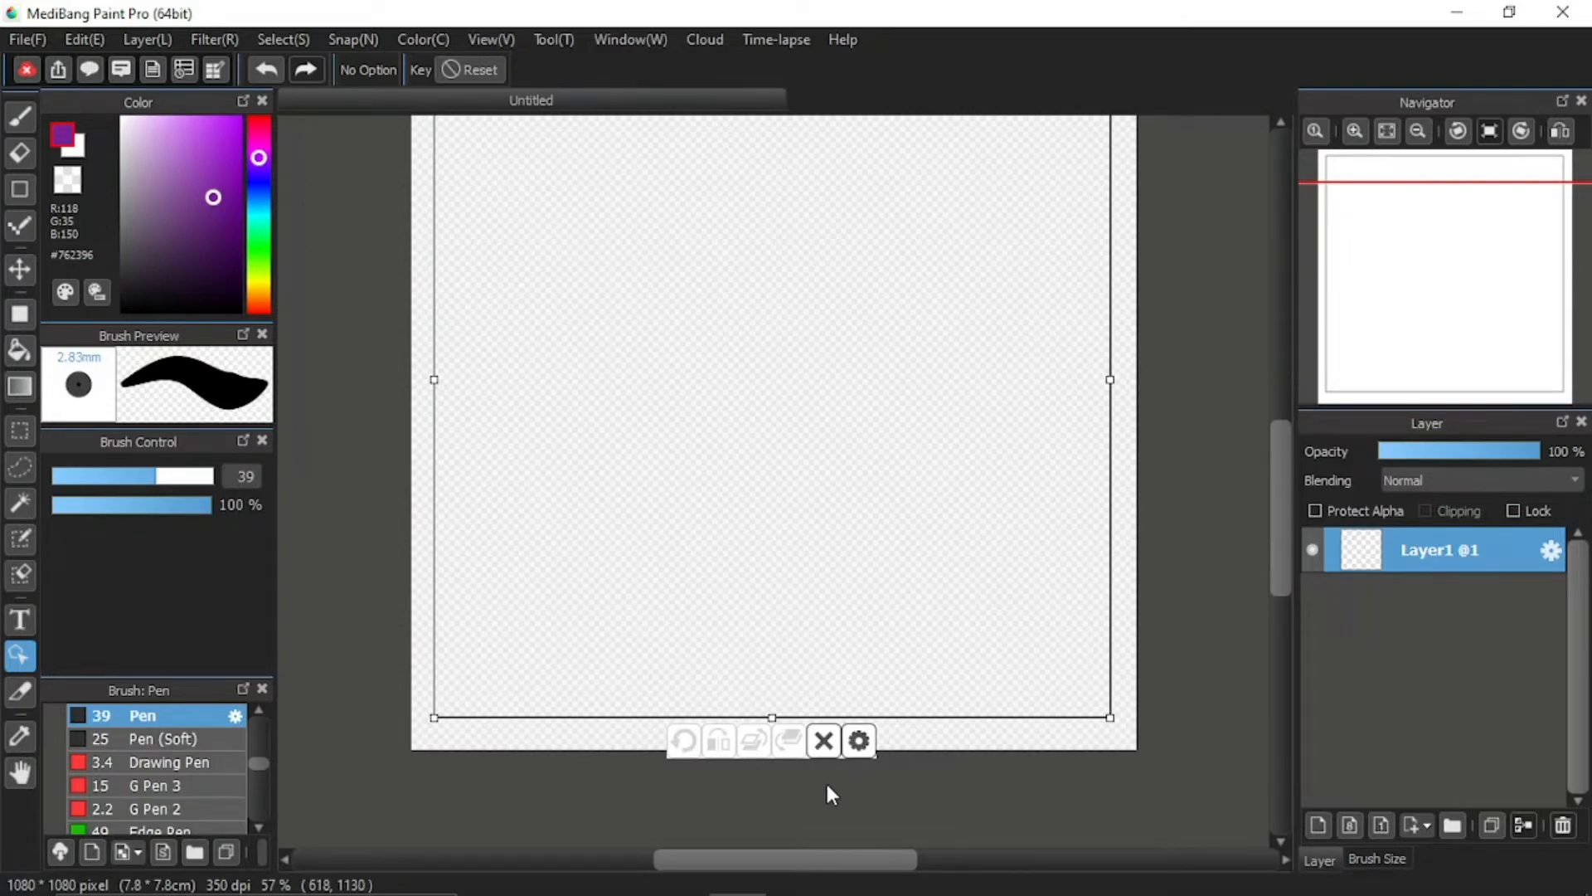
pyautogui.click(859, 741)
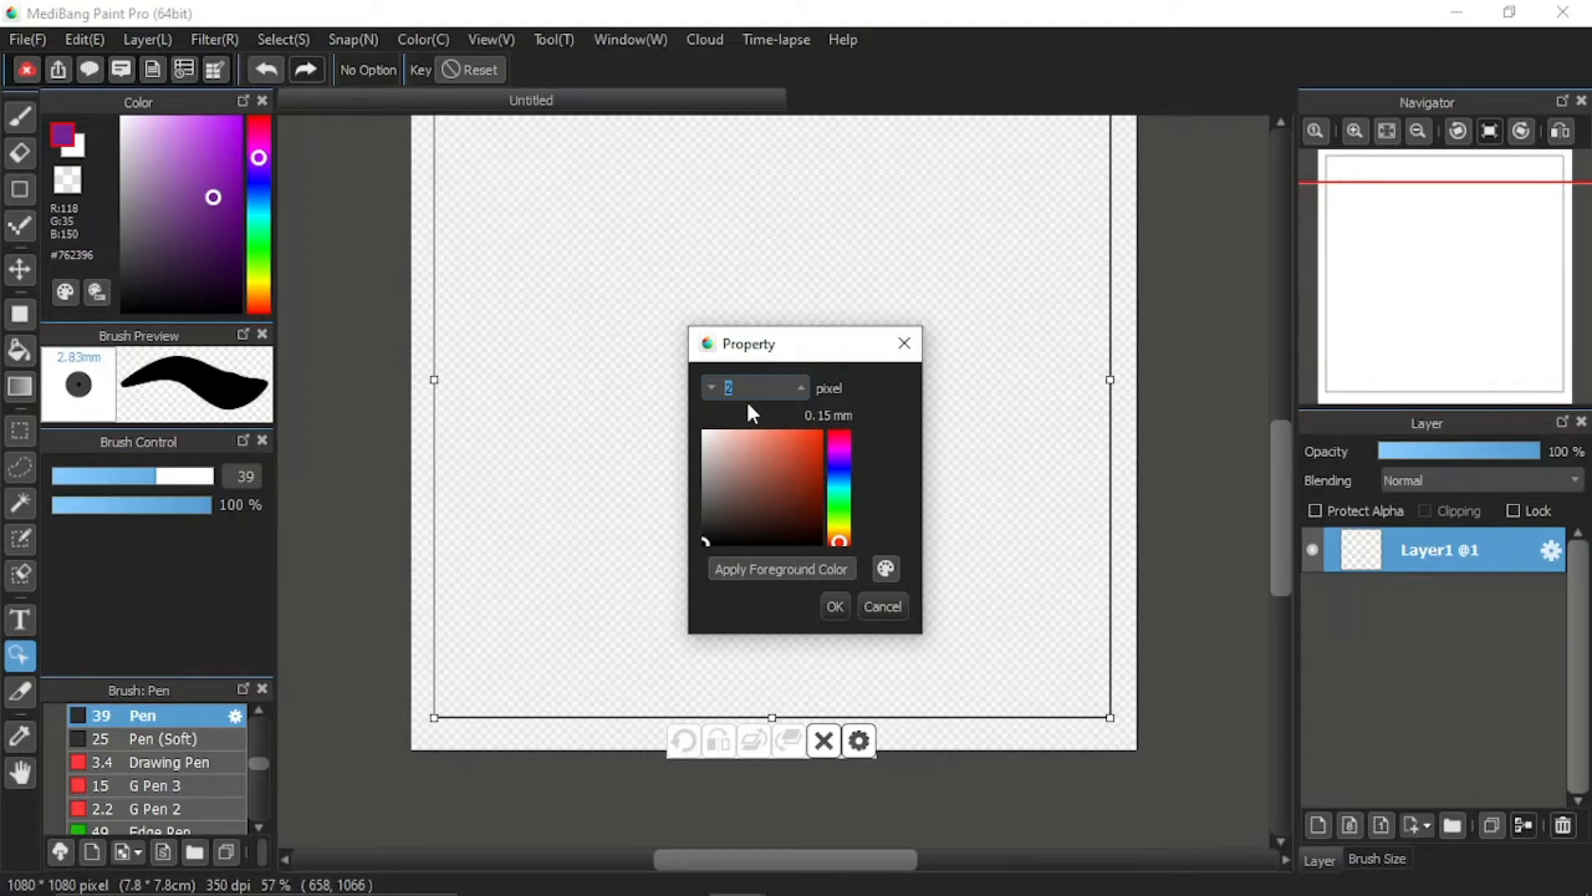
pyautogui.click(801, 386)
pyautogui.click(802, 386)
pyautogui.click(801, 386)
pyautogui.click(773, 574)
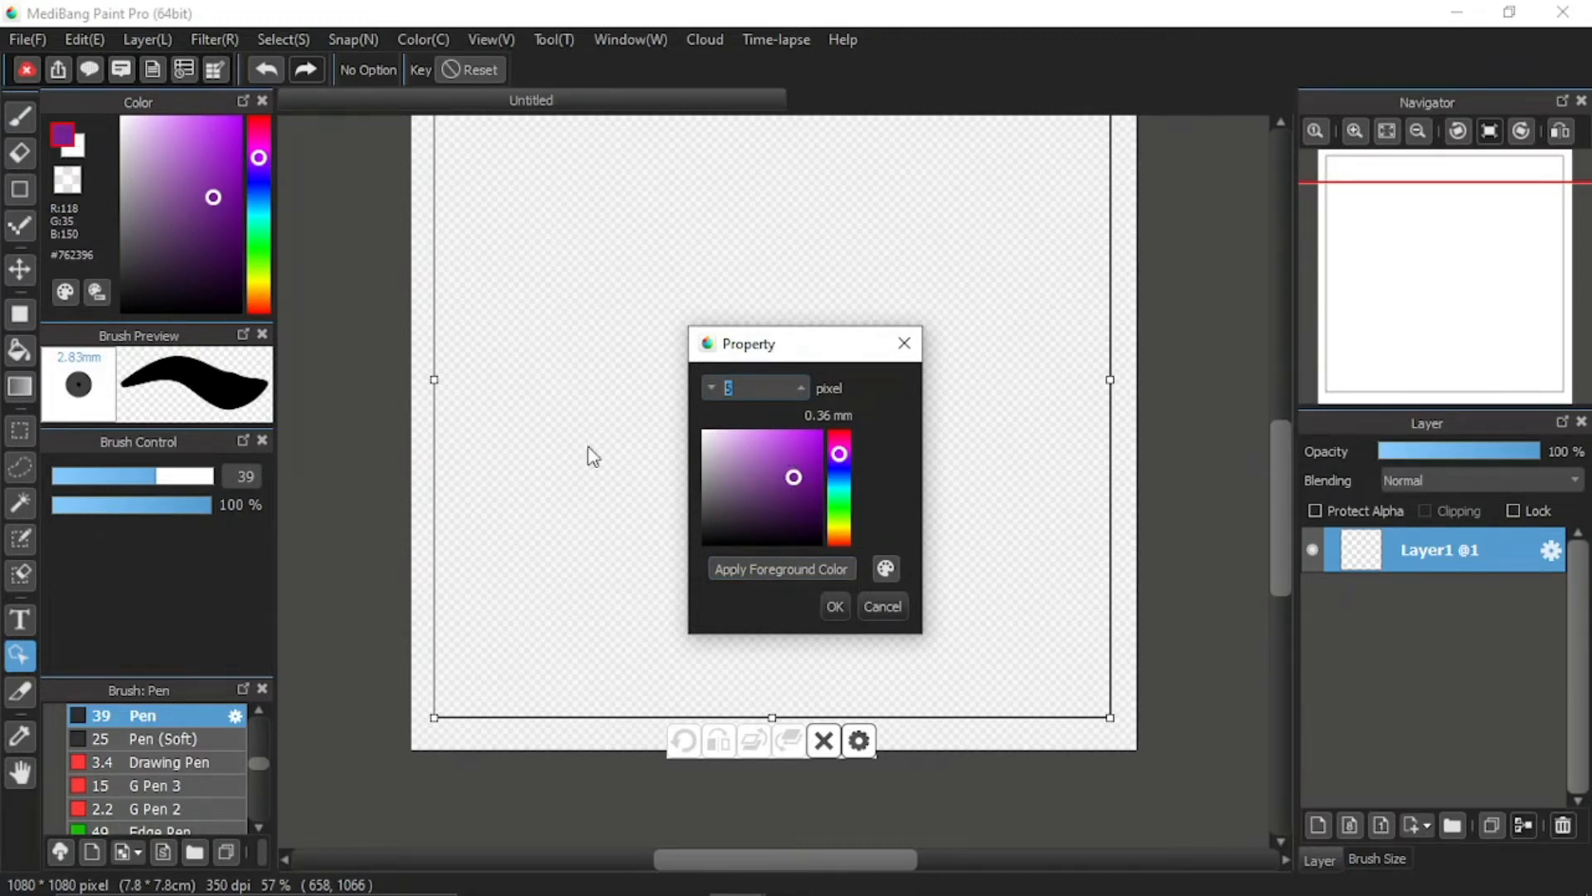
pyautogui.click(888, 571)
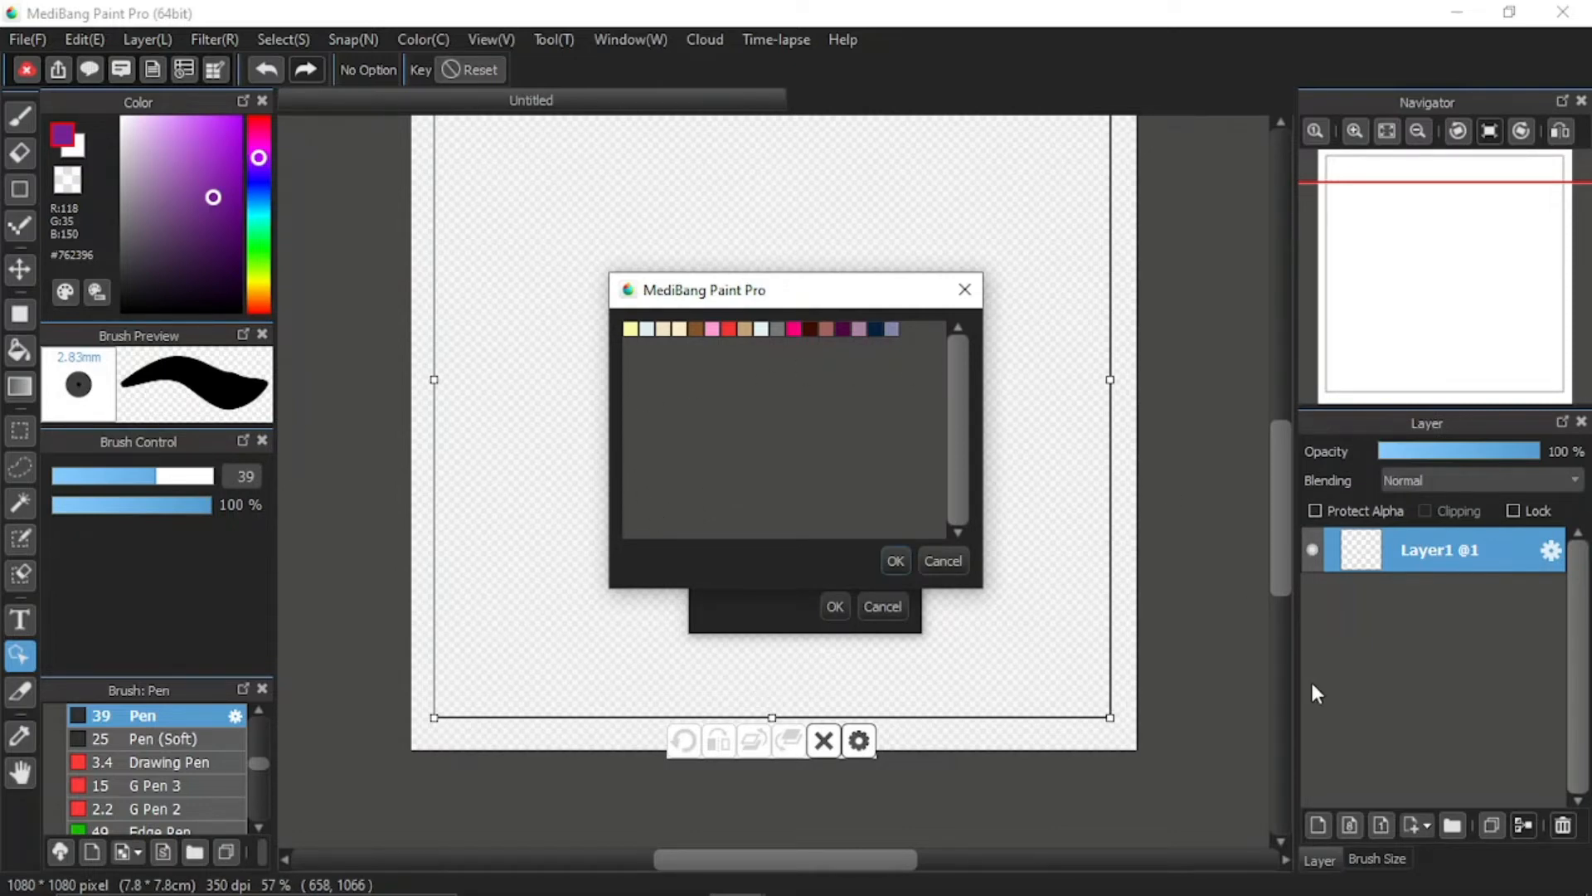
pyautogui.click(953, 557)
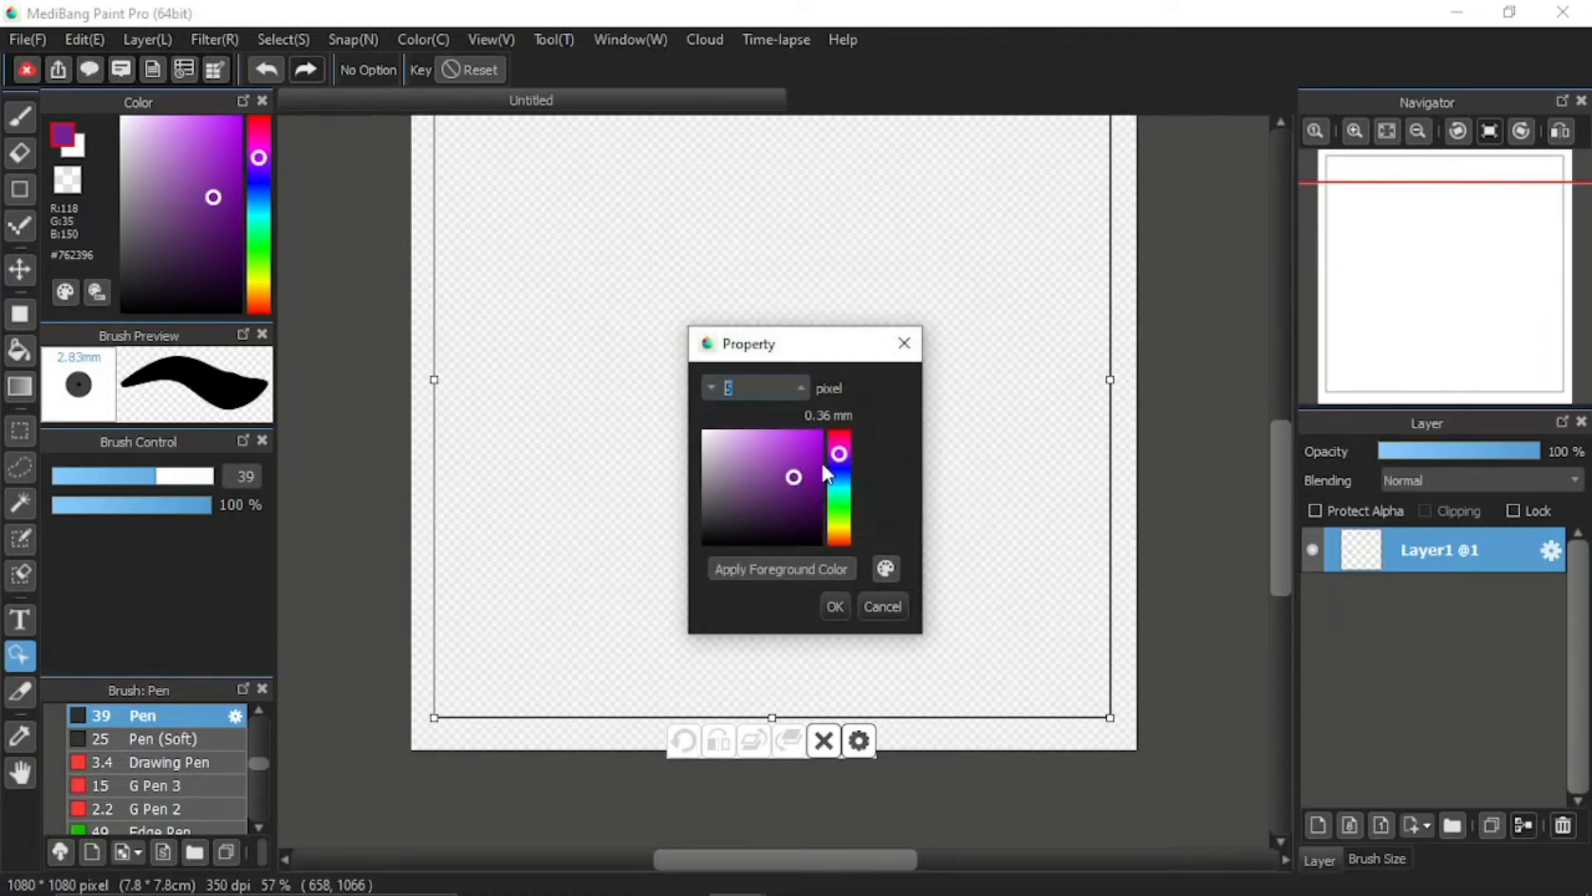
pyautogui.moveTo(841, 456); pyautogui.dragTo(823, 398)
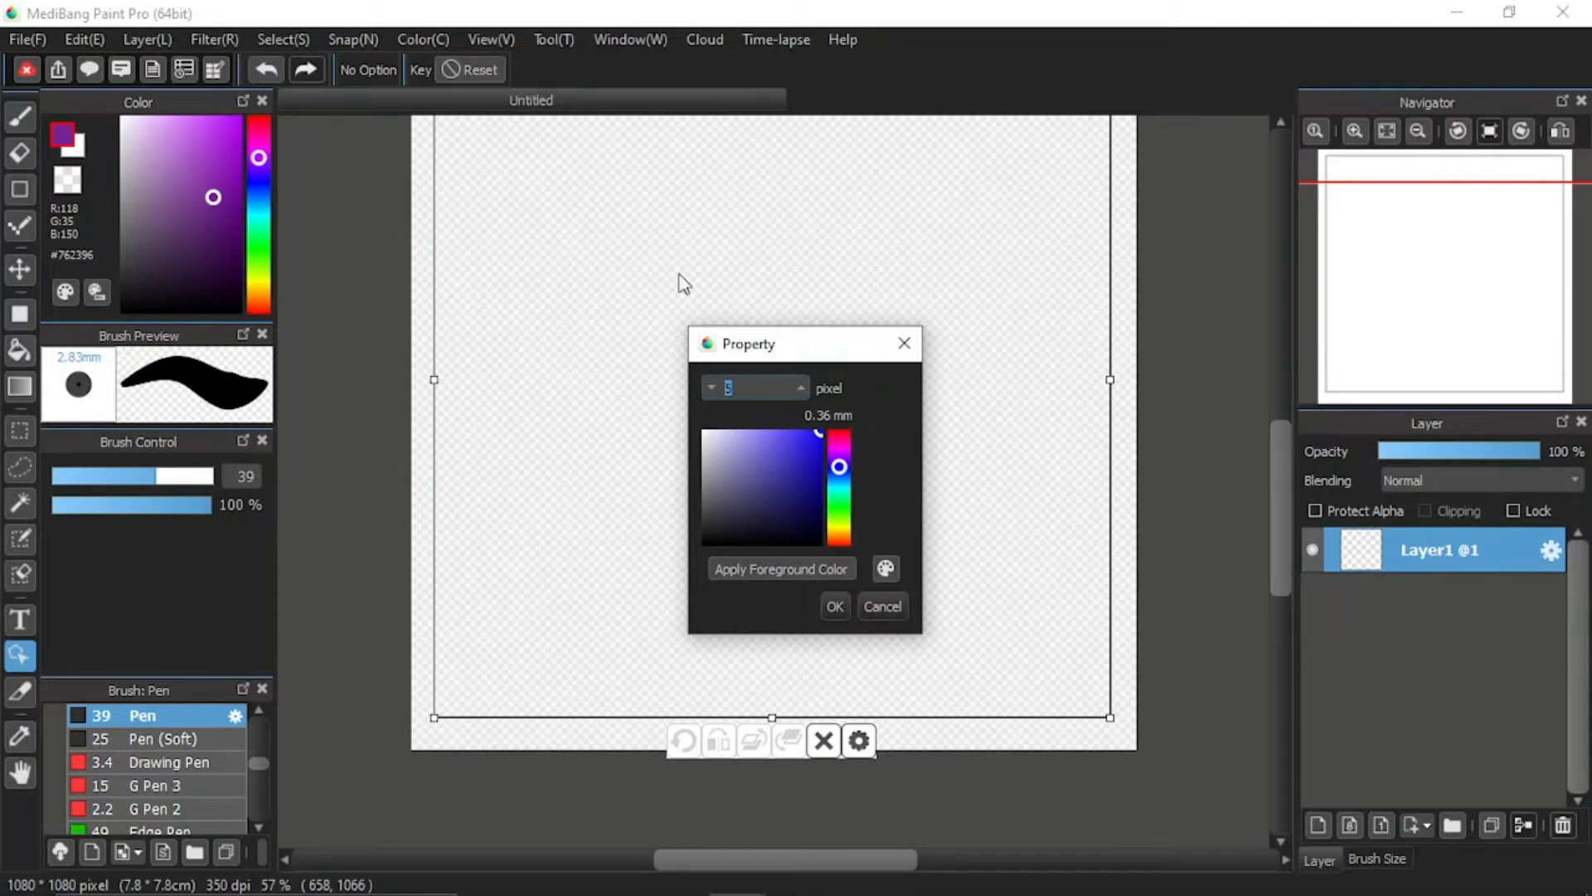
pyautogui.click(826, 604)
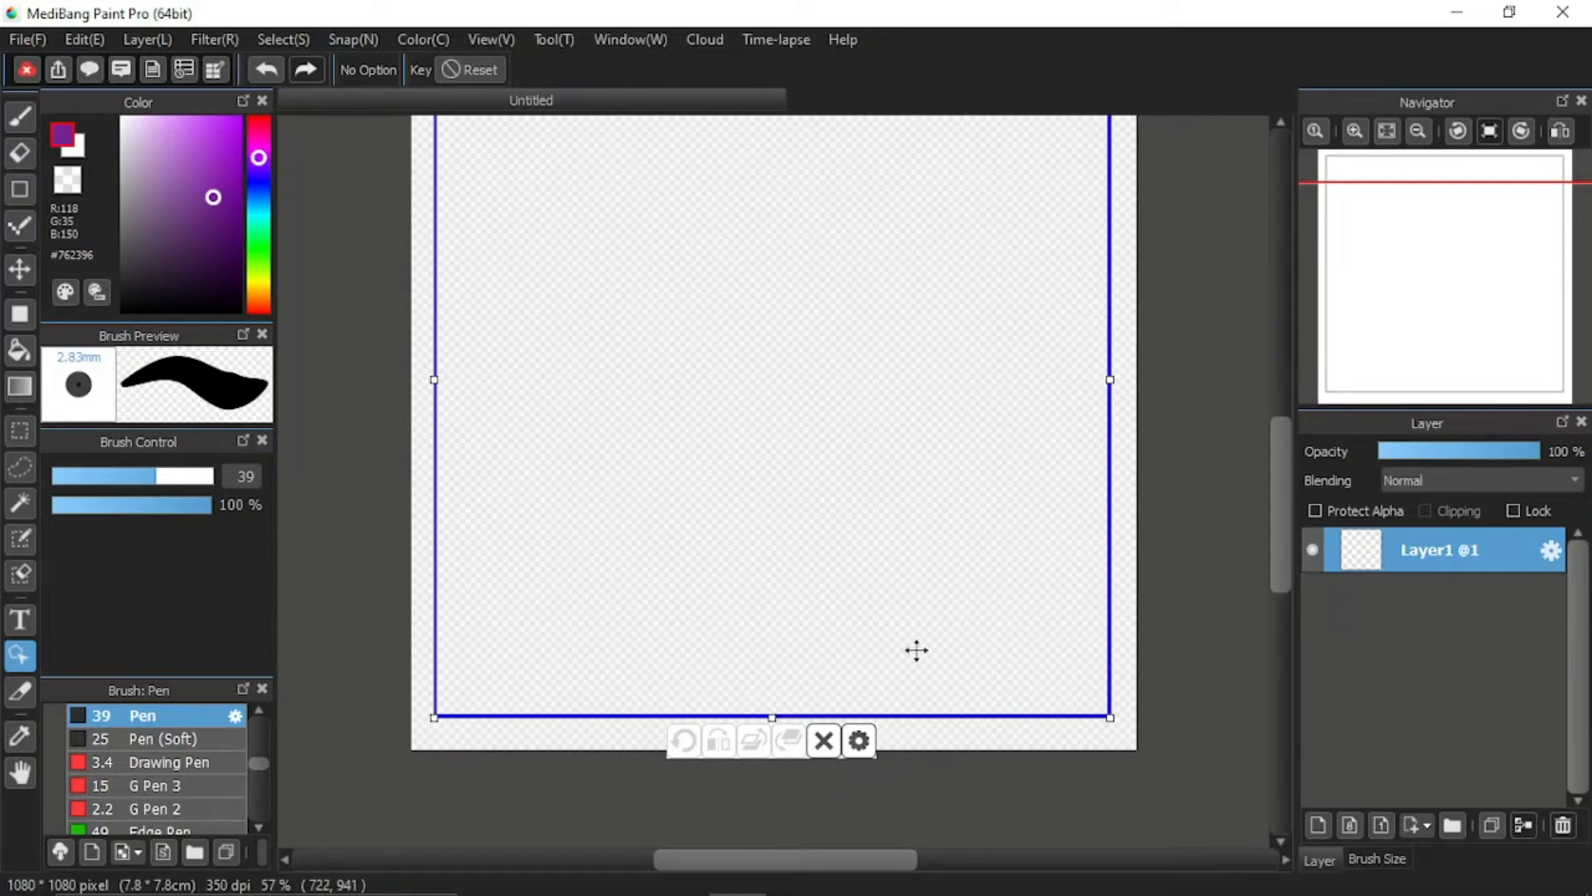
# Step: Try deleting the blue-bordered panel
pyautogui.click(824, 740)
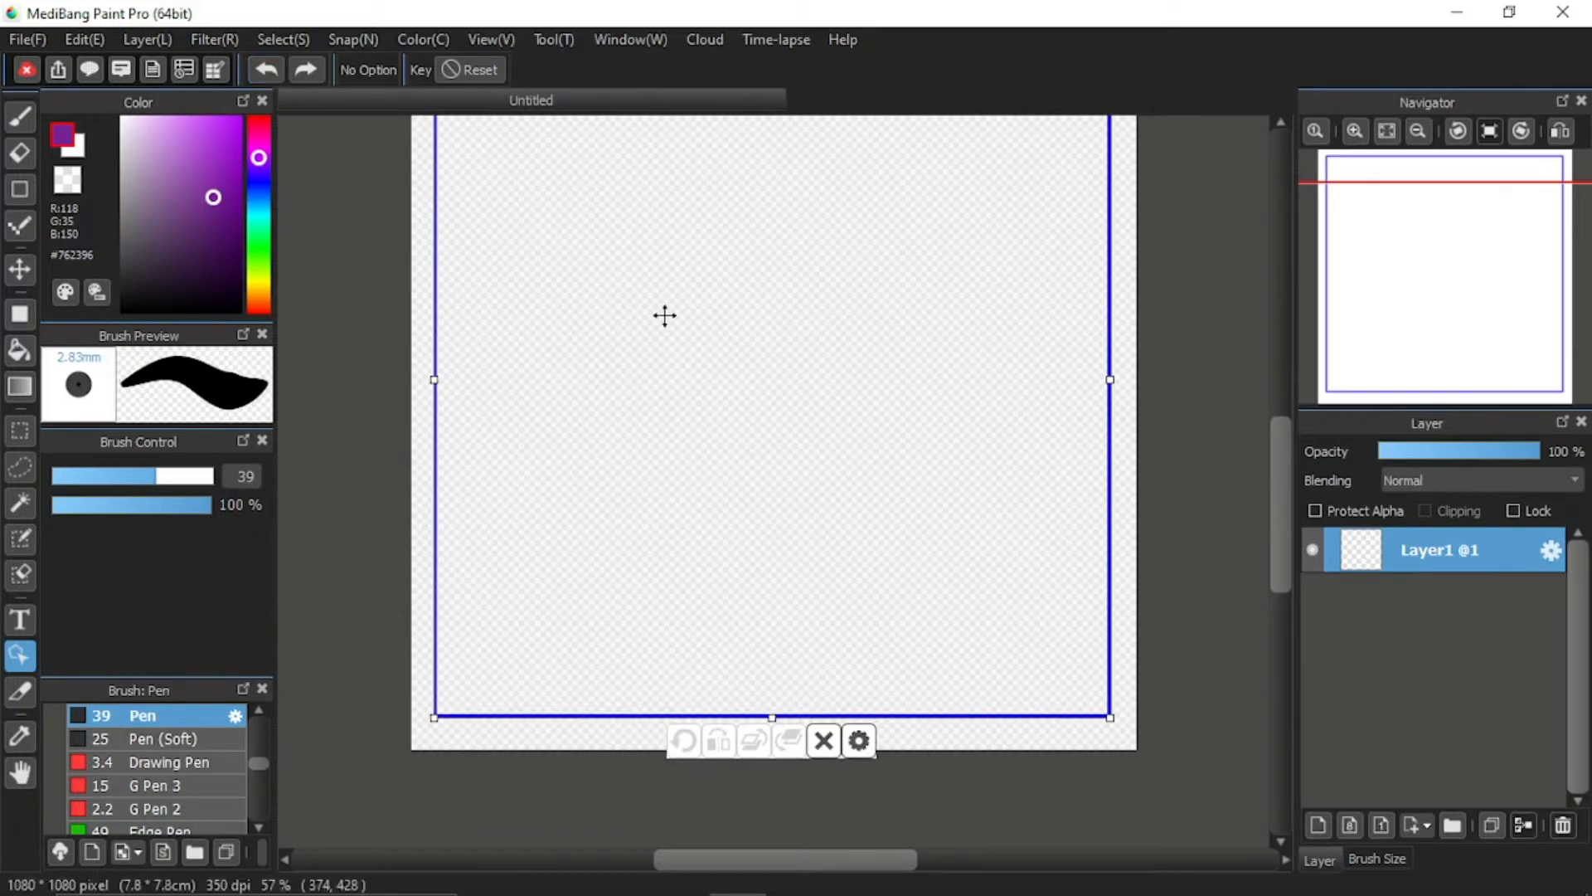
# Step: Divide the blue panel with a vertical cut near the canvas center
pyautogui.click(1387, 131)
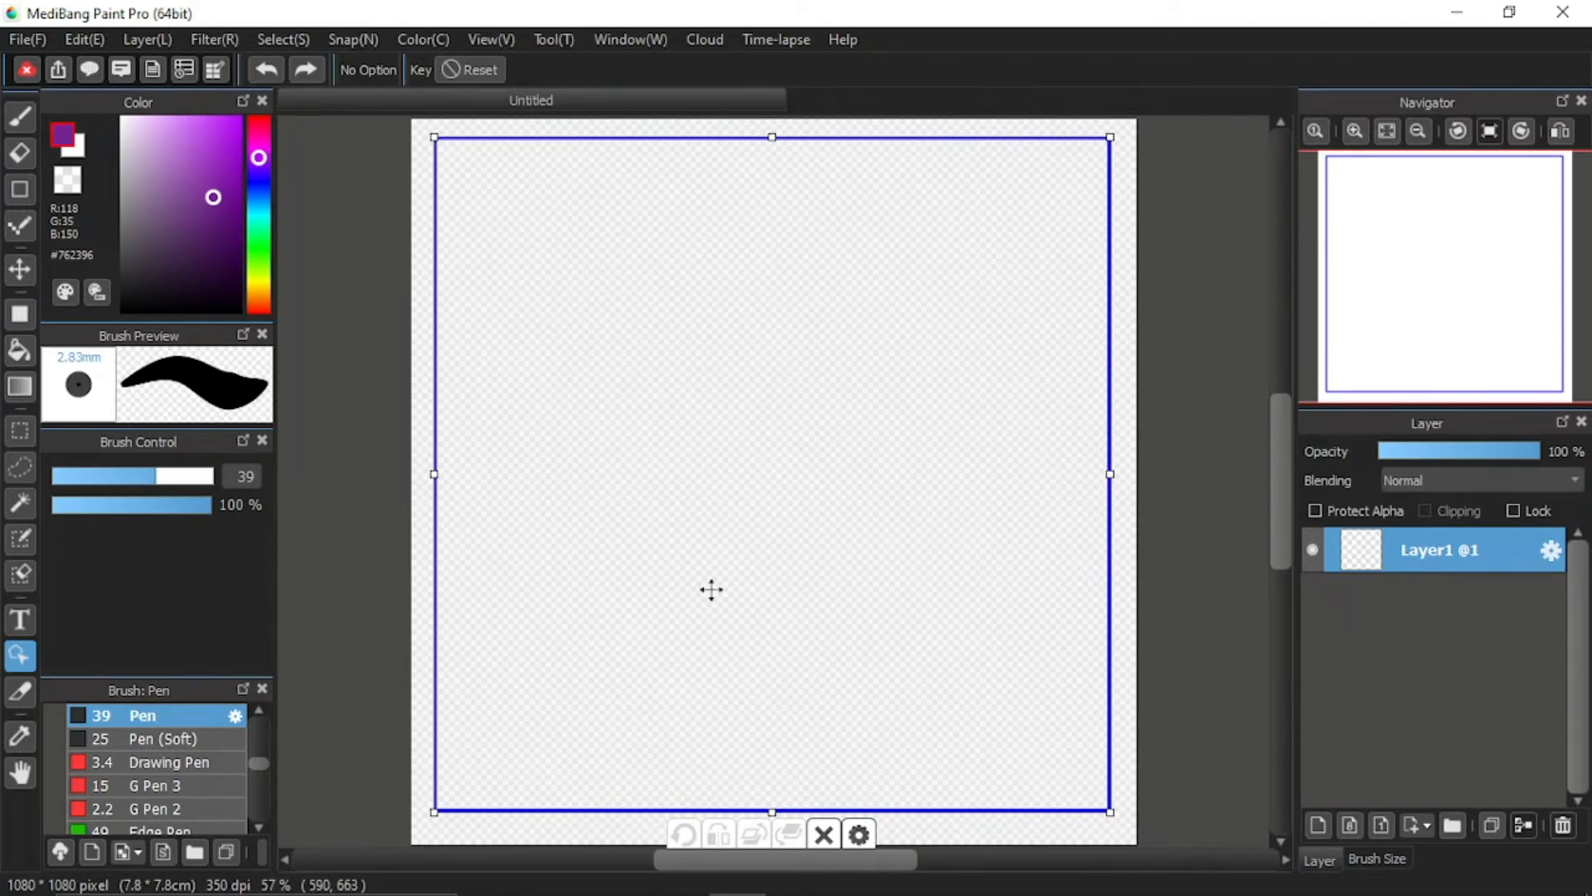
pyautogui.click(22, 695)
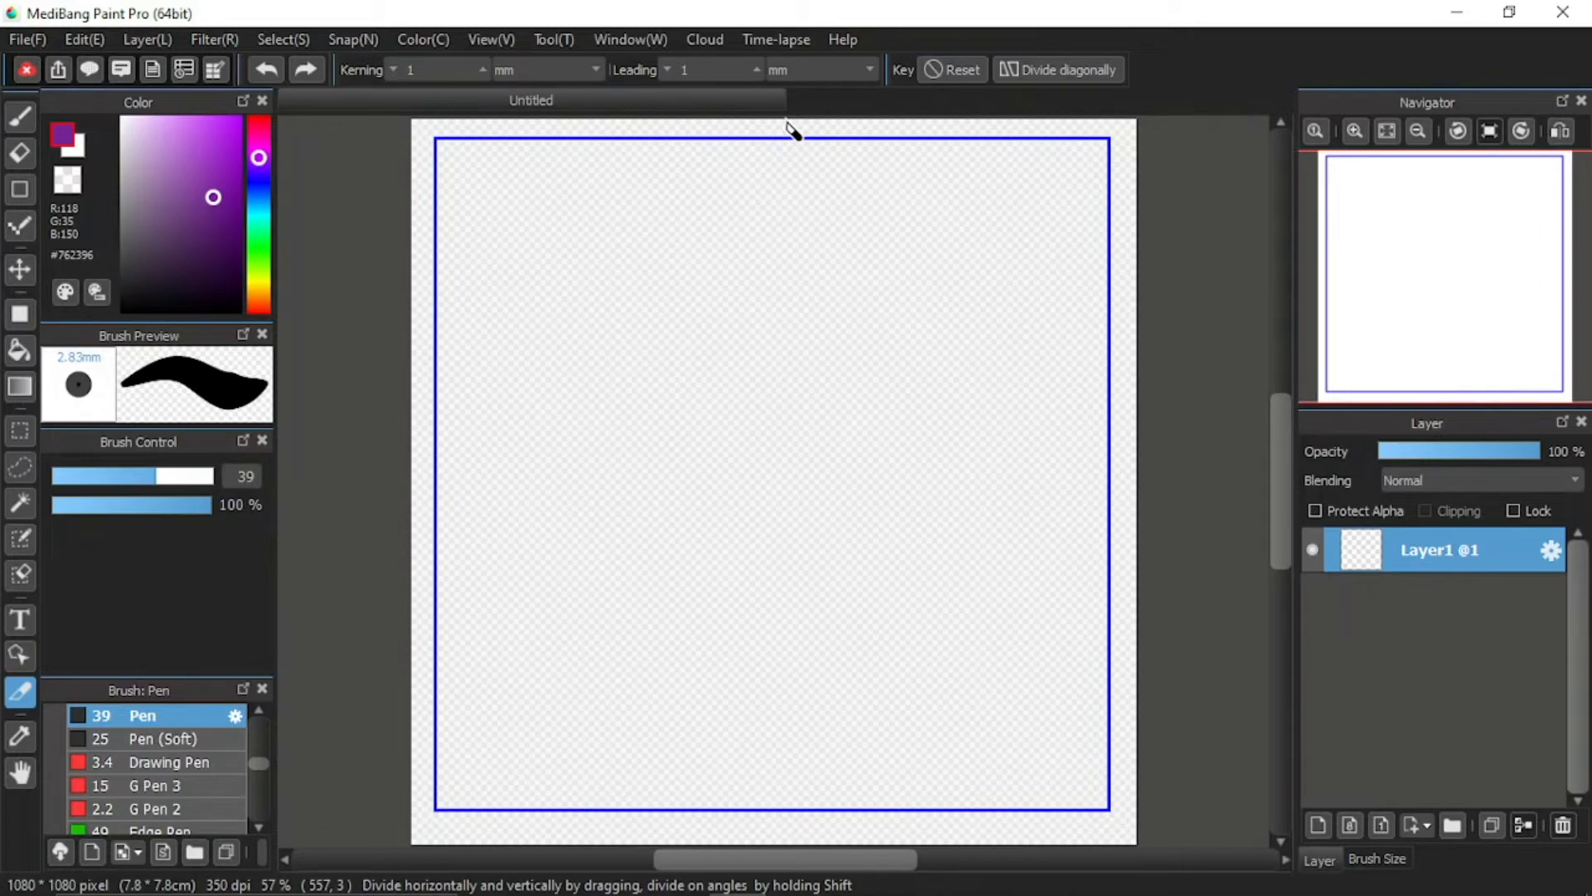
pyautogui.moveTo(788, 124); pyautogui.dragTo(807, 829)
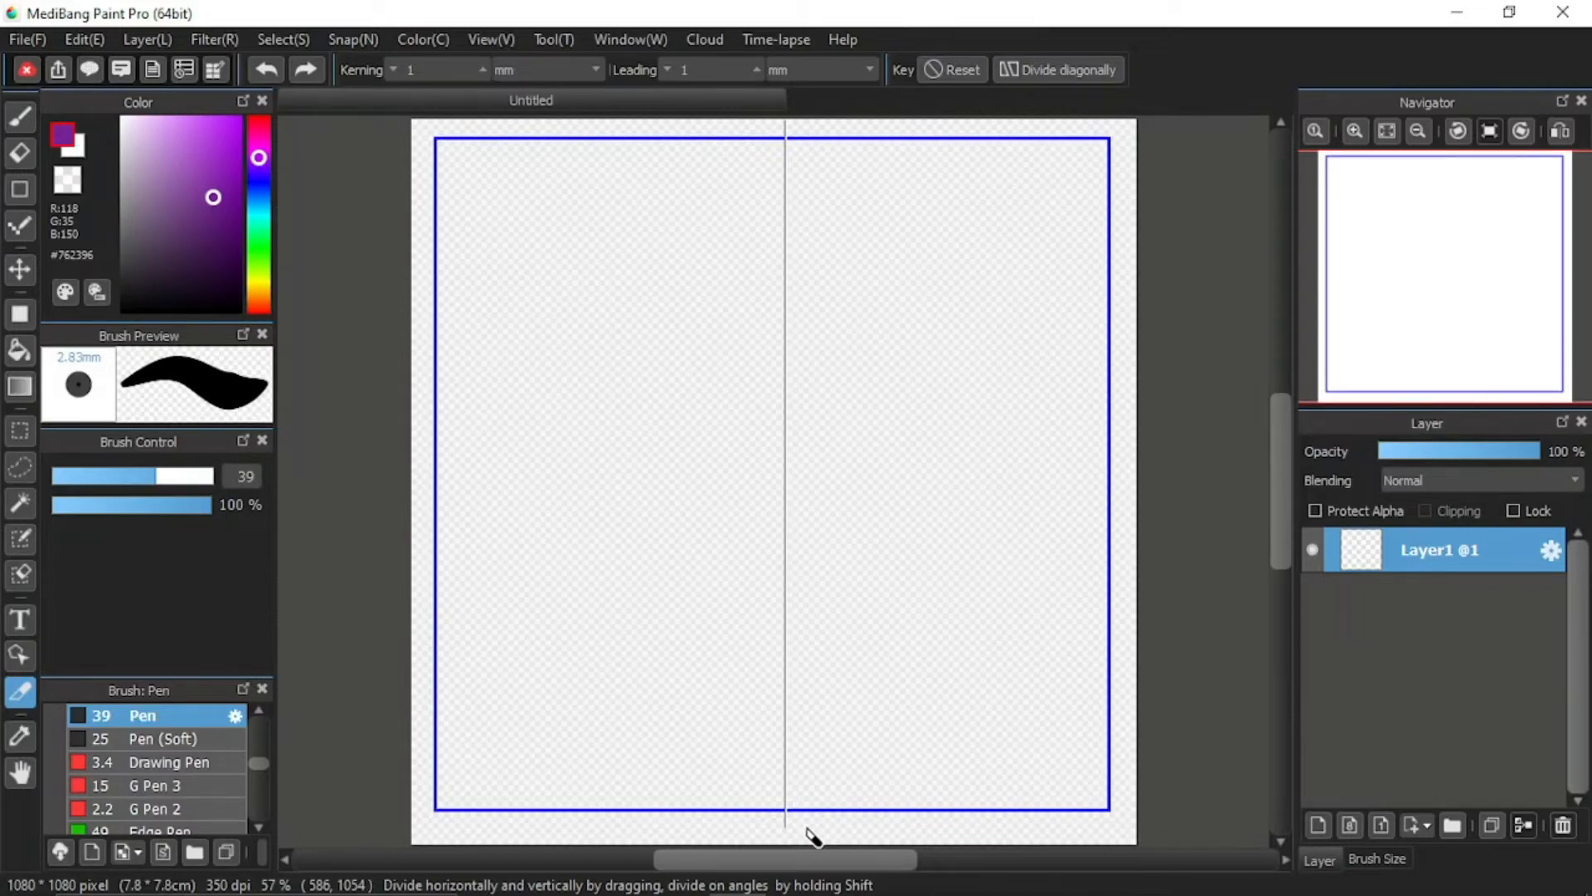
pyautogui.moveTo(807, 827); pyautogui.dragTo(807, 828)
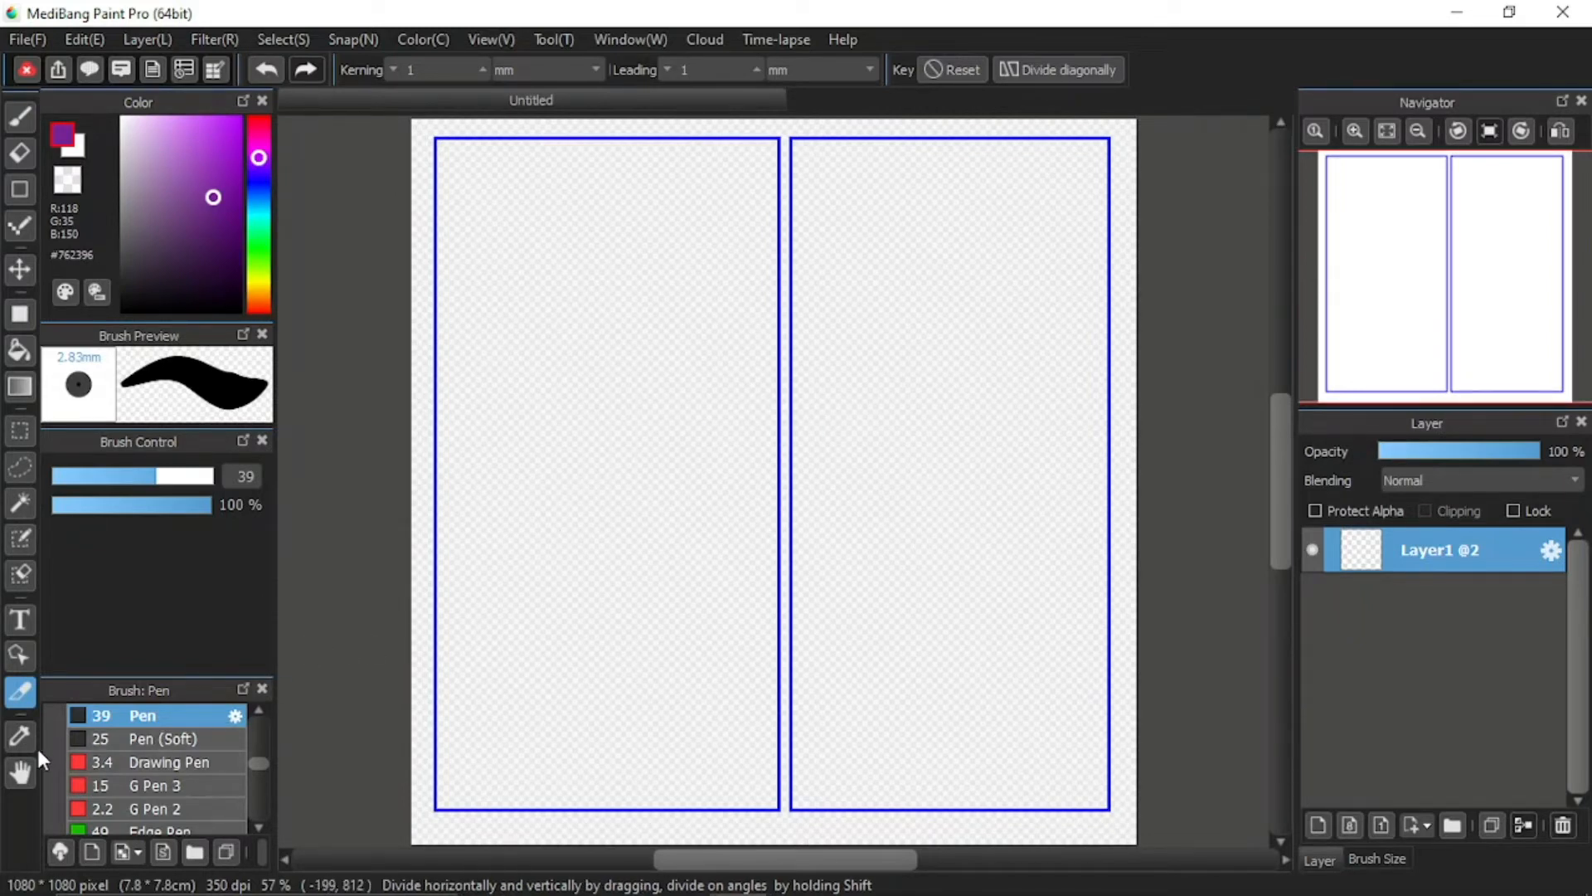
# Step: Change the right-hand comic panel's border color to red and leave the left-hand one blue
pyautogui.click(37, 660)
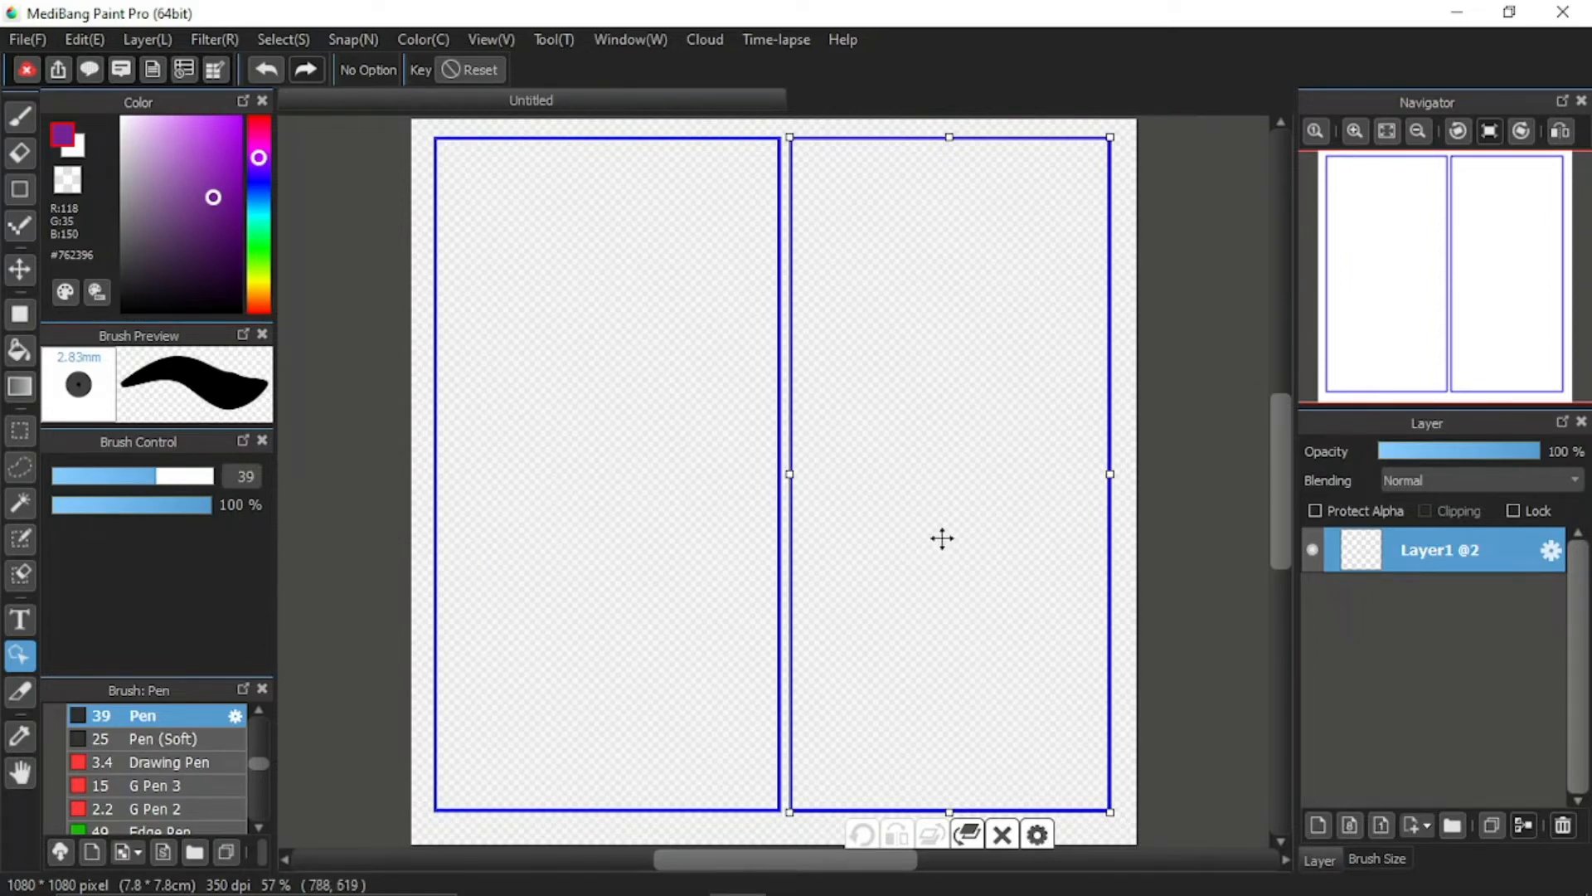
pyautogui.click(1037, 836)
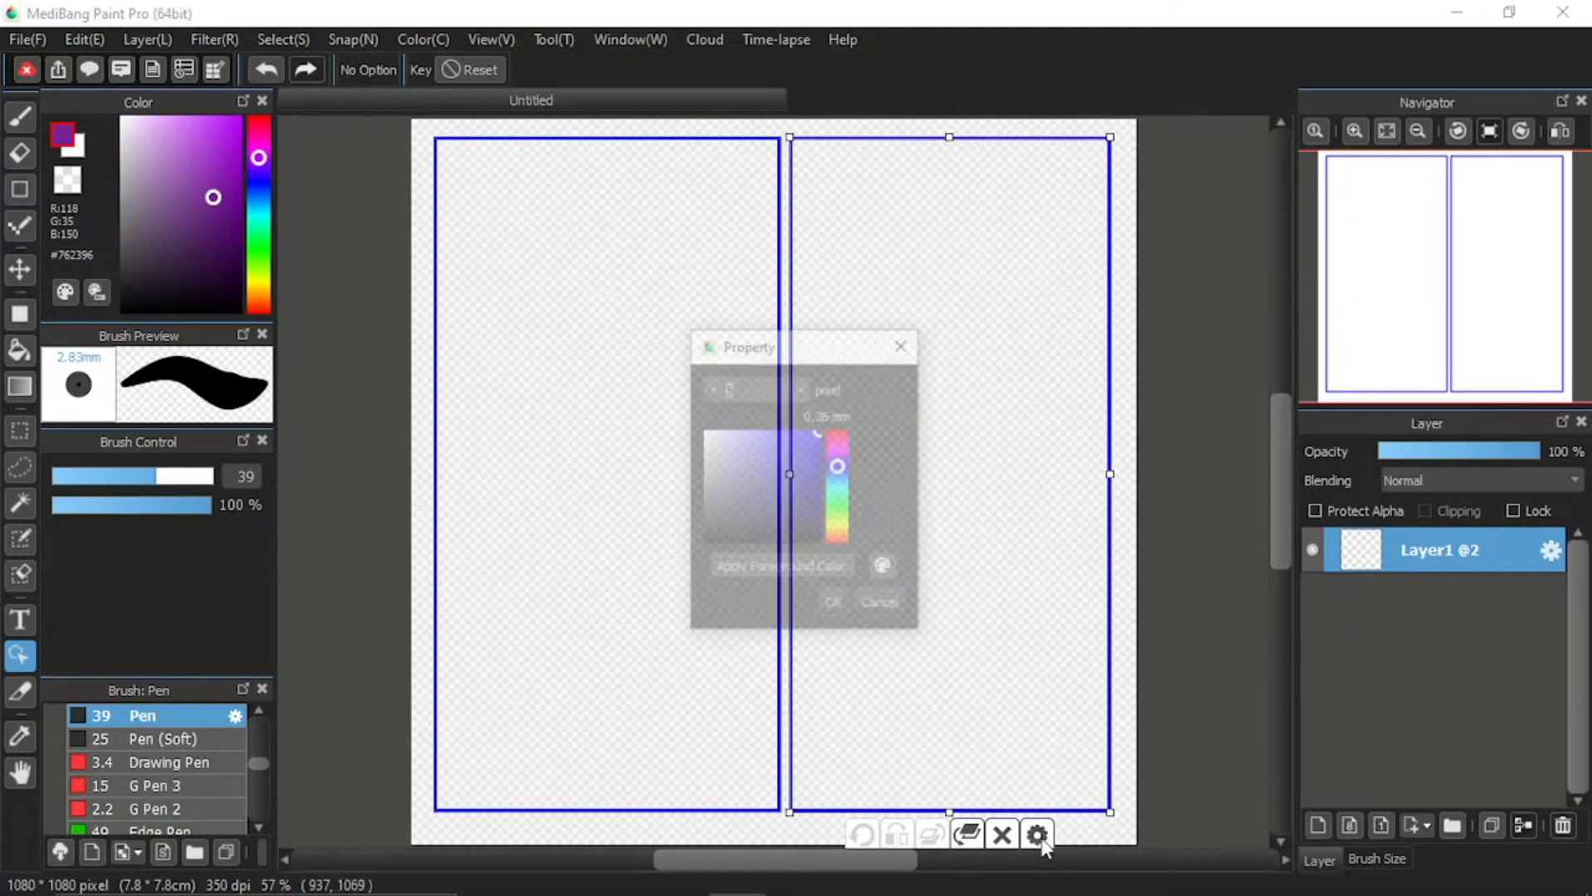
pyautogui.moveTo(839, 468); pyautogui.dragTo(848, 435)
pyautogui.click(835, 606)
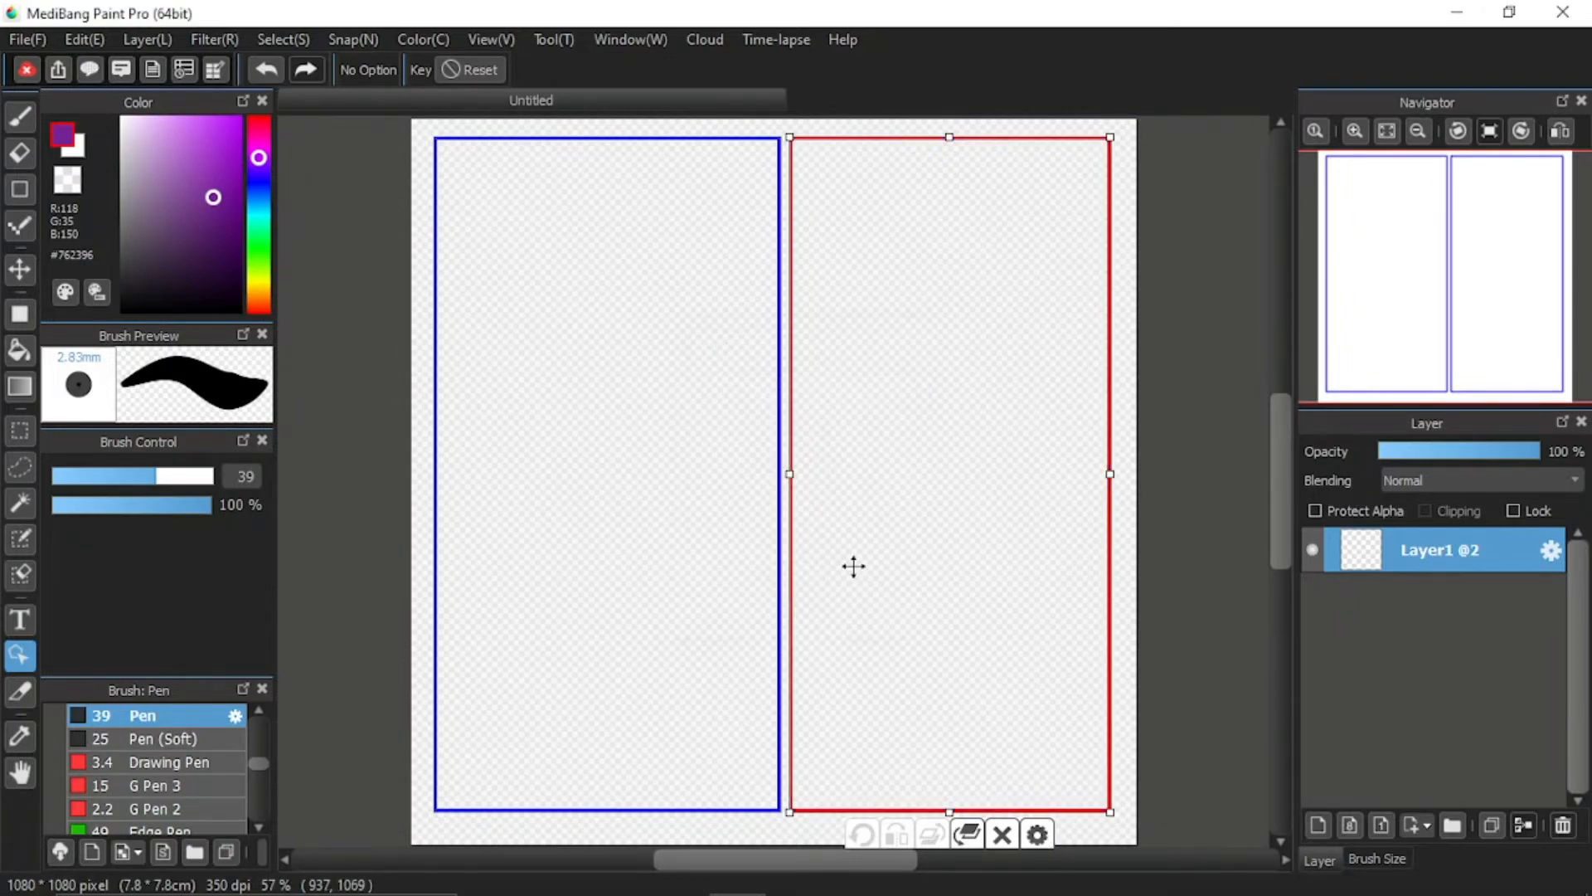
pyautogui.click(584, 397)
pyautogui.click(833, 378)
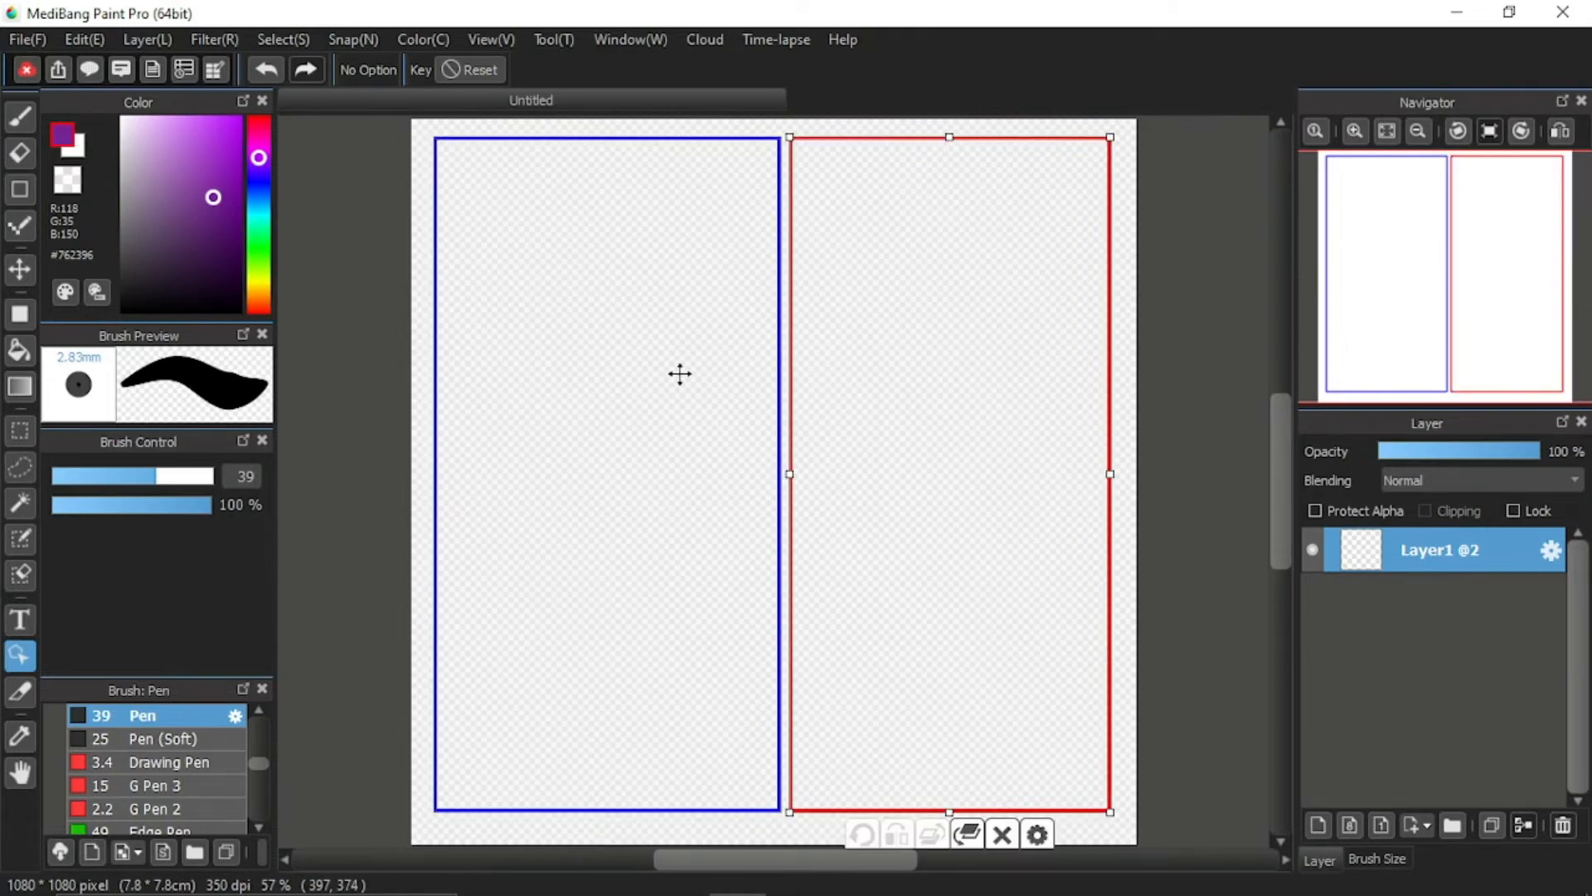
pyautogui.click(678, 370)
pyautogui.click(924, 355)
# Step: Divide the two panels horizontally into five rectangles and cut the lowest blue one diagonally into three pieces
pyautogui.click(23, 692)
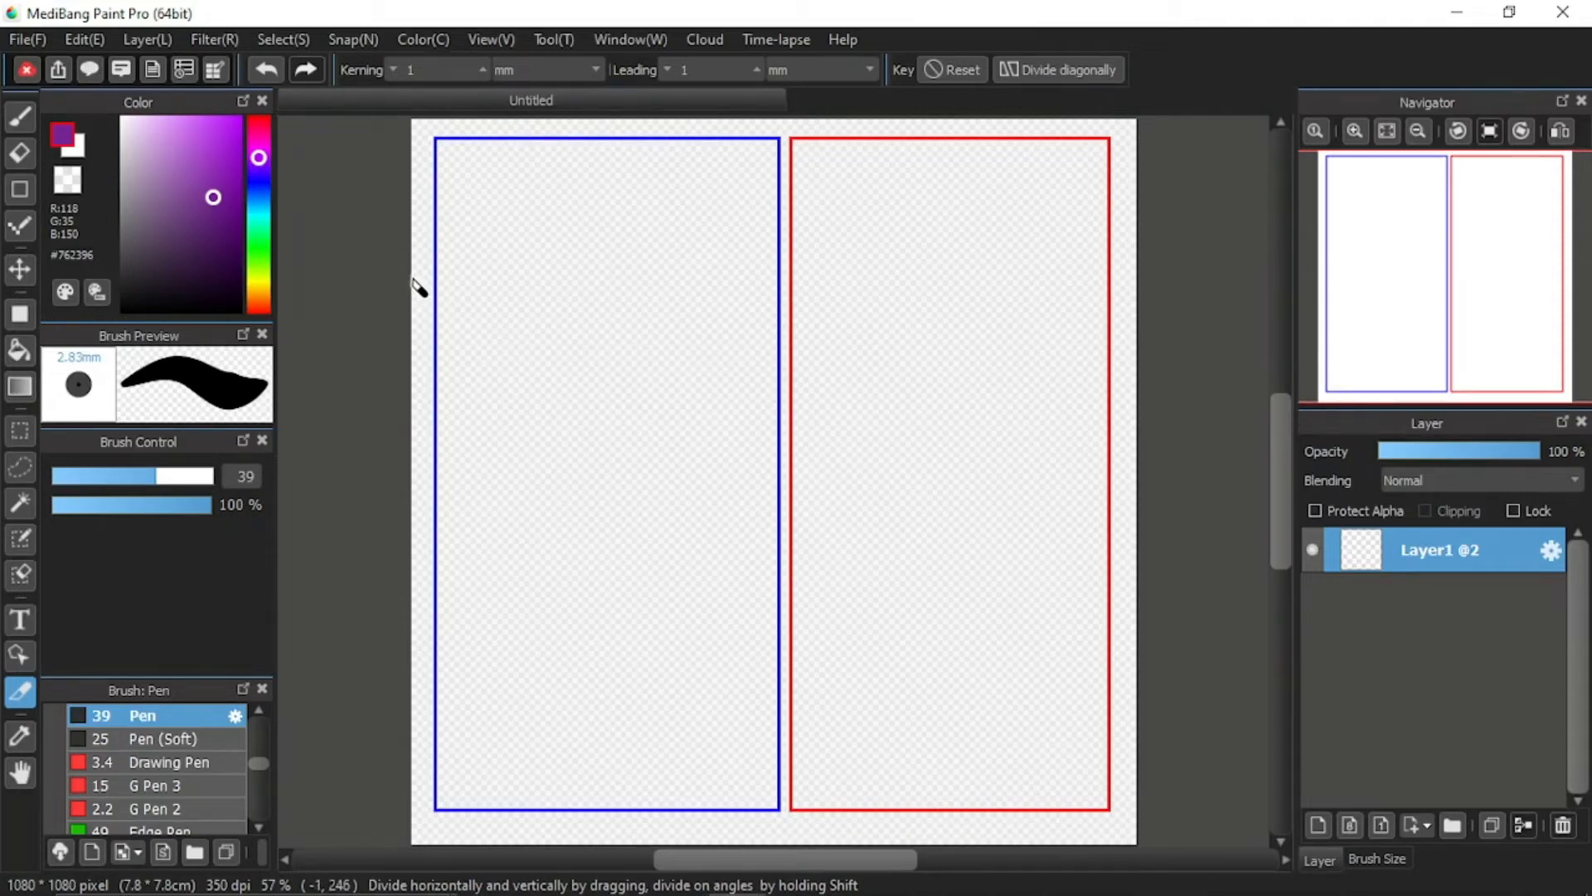
pyautogui.moveTo(415, 281); pyautogui.dragTo(1136, 280)
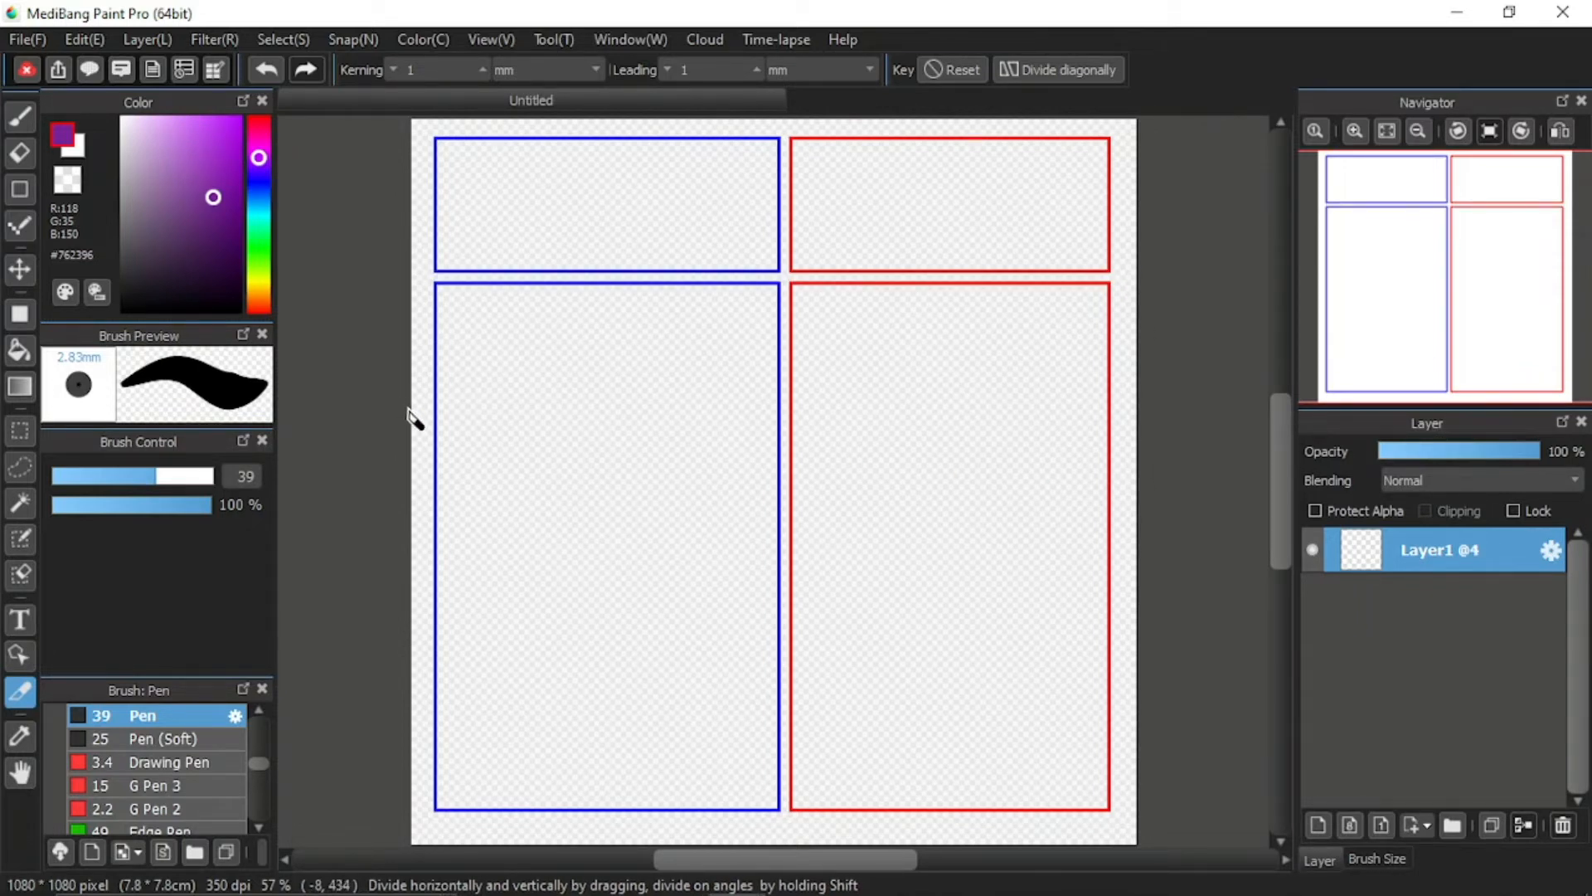
pyautogui.moveTo(410, 409); pyautogui.dragTo(804, 410)
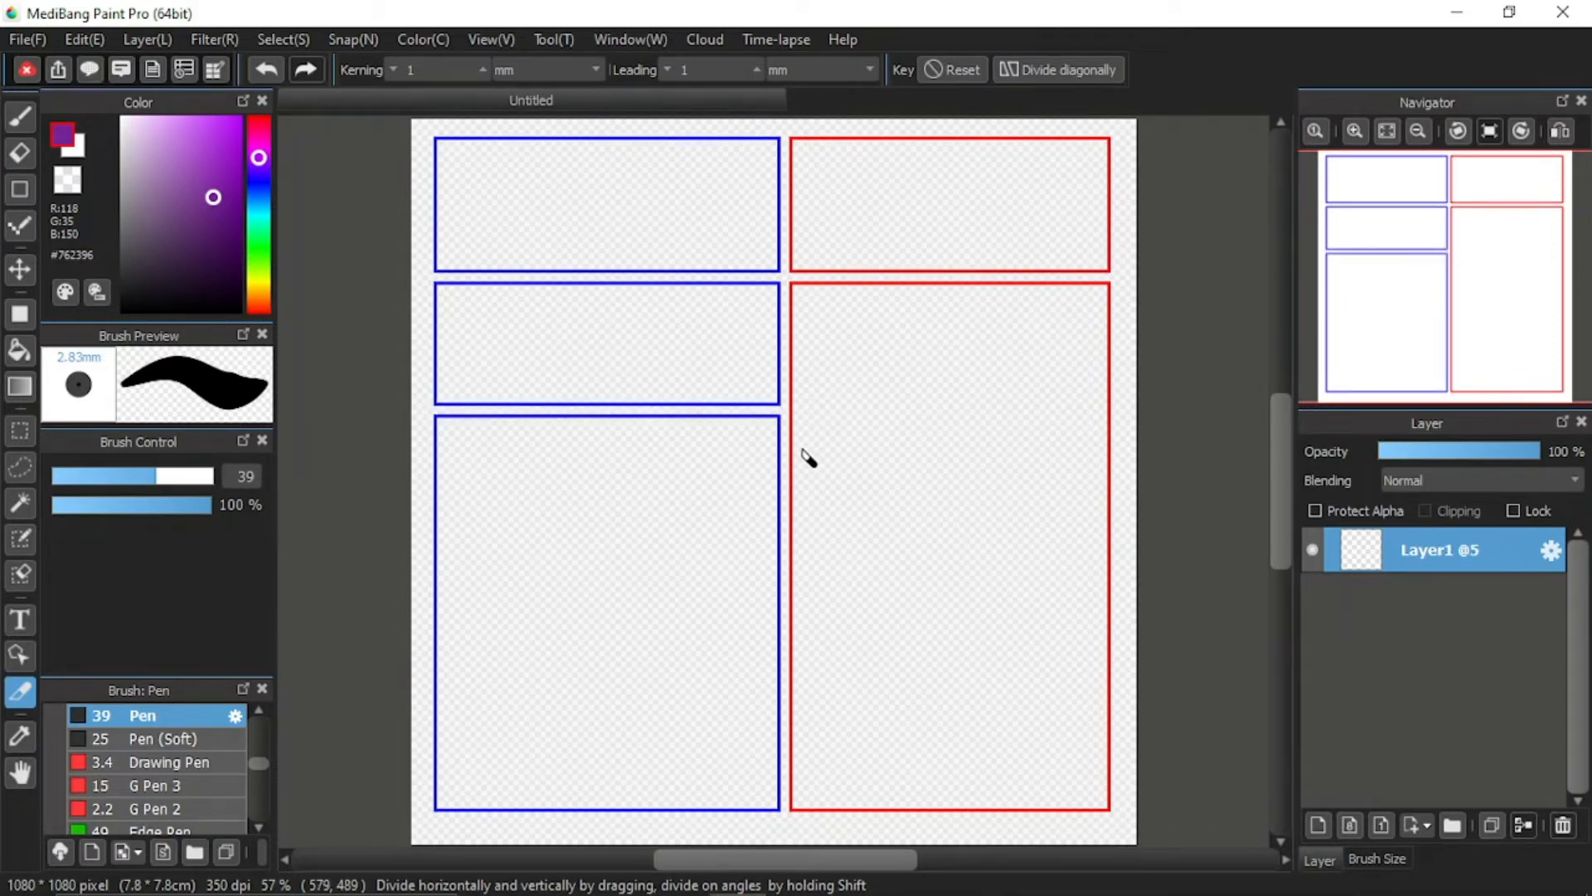
pyautogui.moveTo(758, 386); pyautogui.dragTo(400, 737)
pyautogui.moveTo(590, 553); pyautogui.dragTo(804, 838)
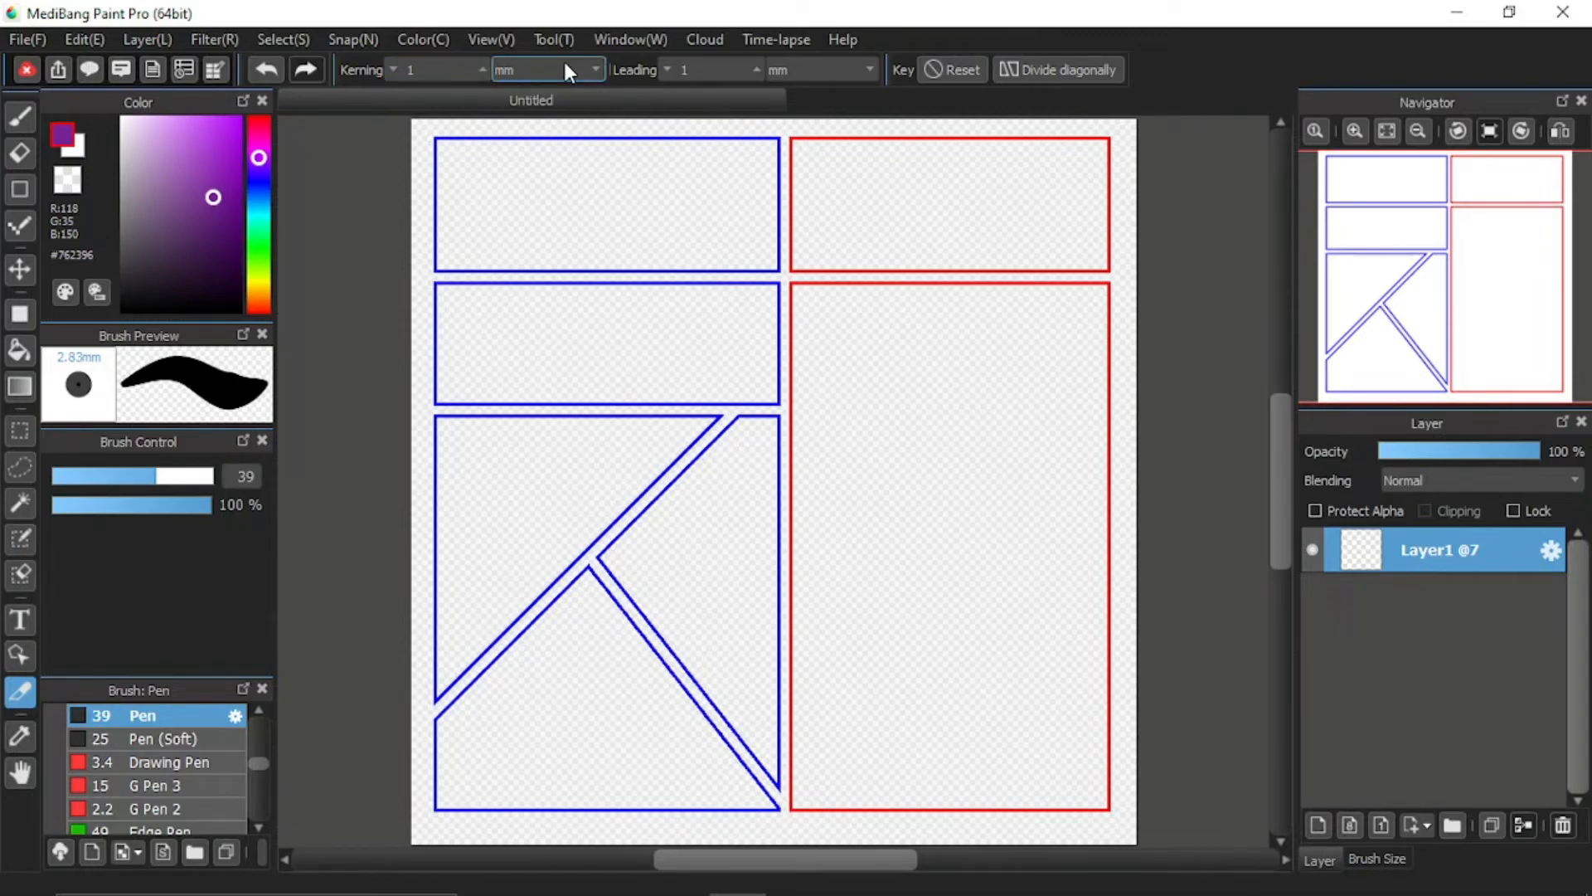
# Step: Split the top blue panel vertically with 3 mm kerning, and the blue panel below it with a wider gap
pyautogui.click(591, 70)
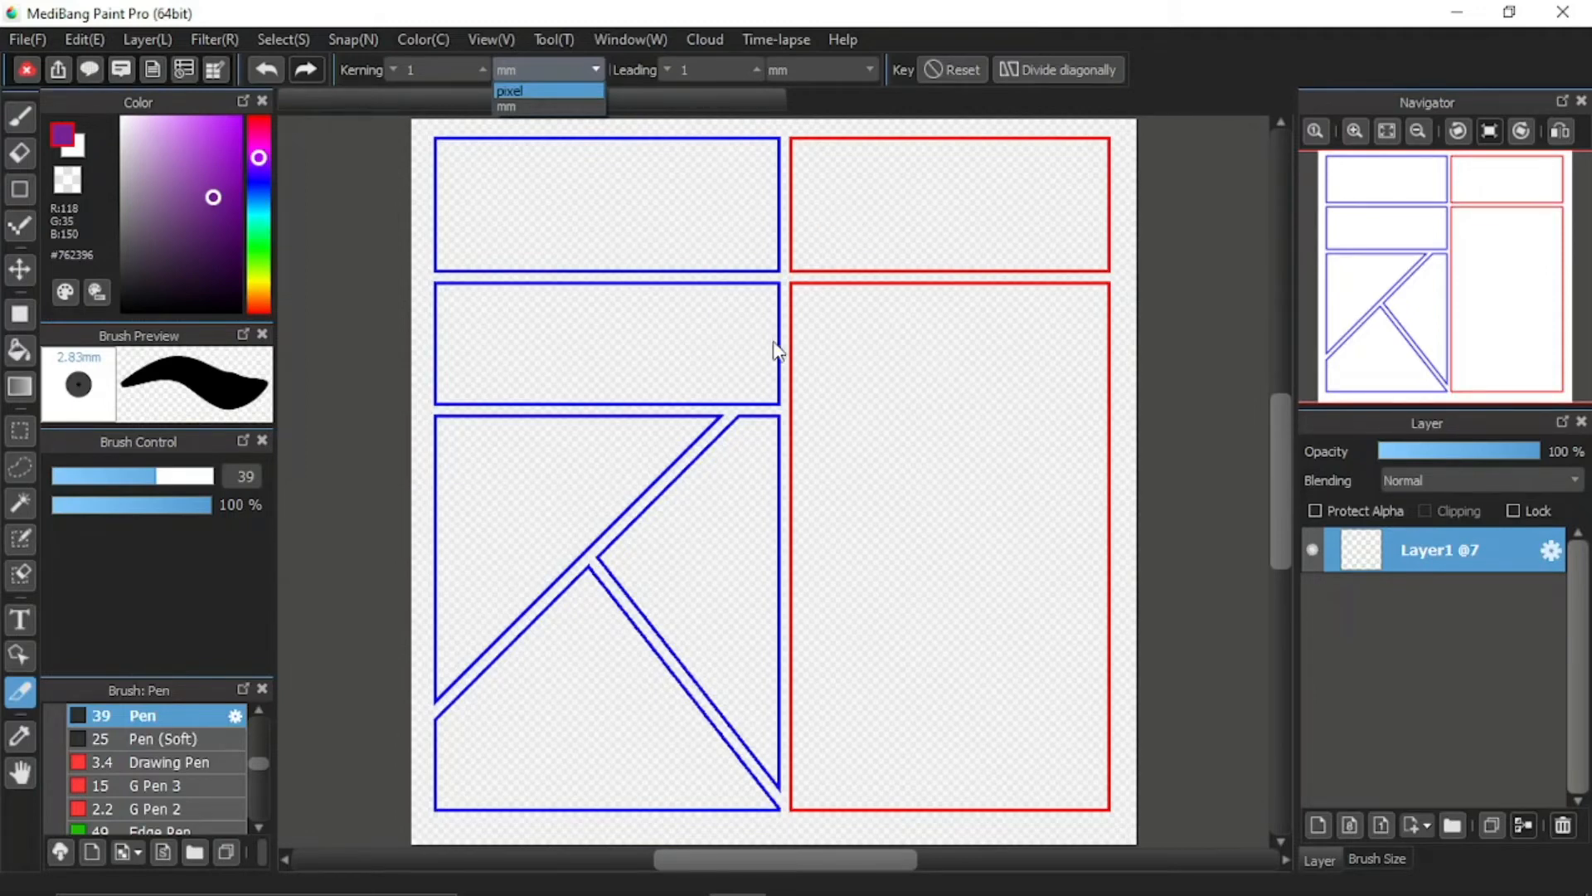
pyautogui.click(527, 108)
pyautogui.click(479, 68)
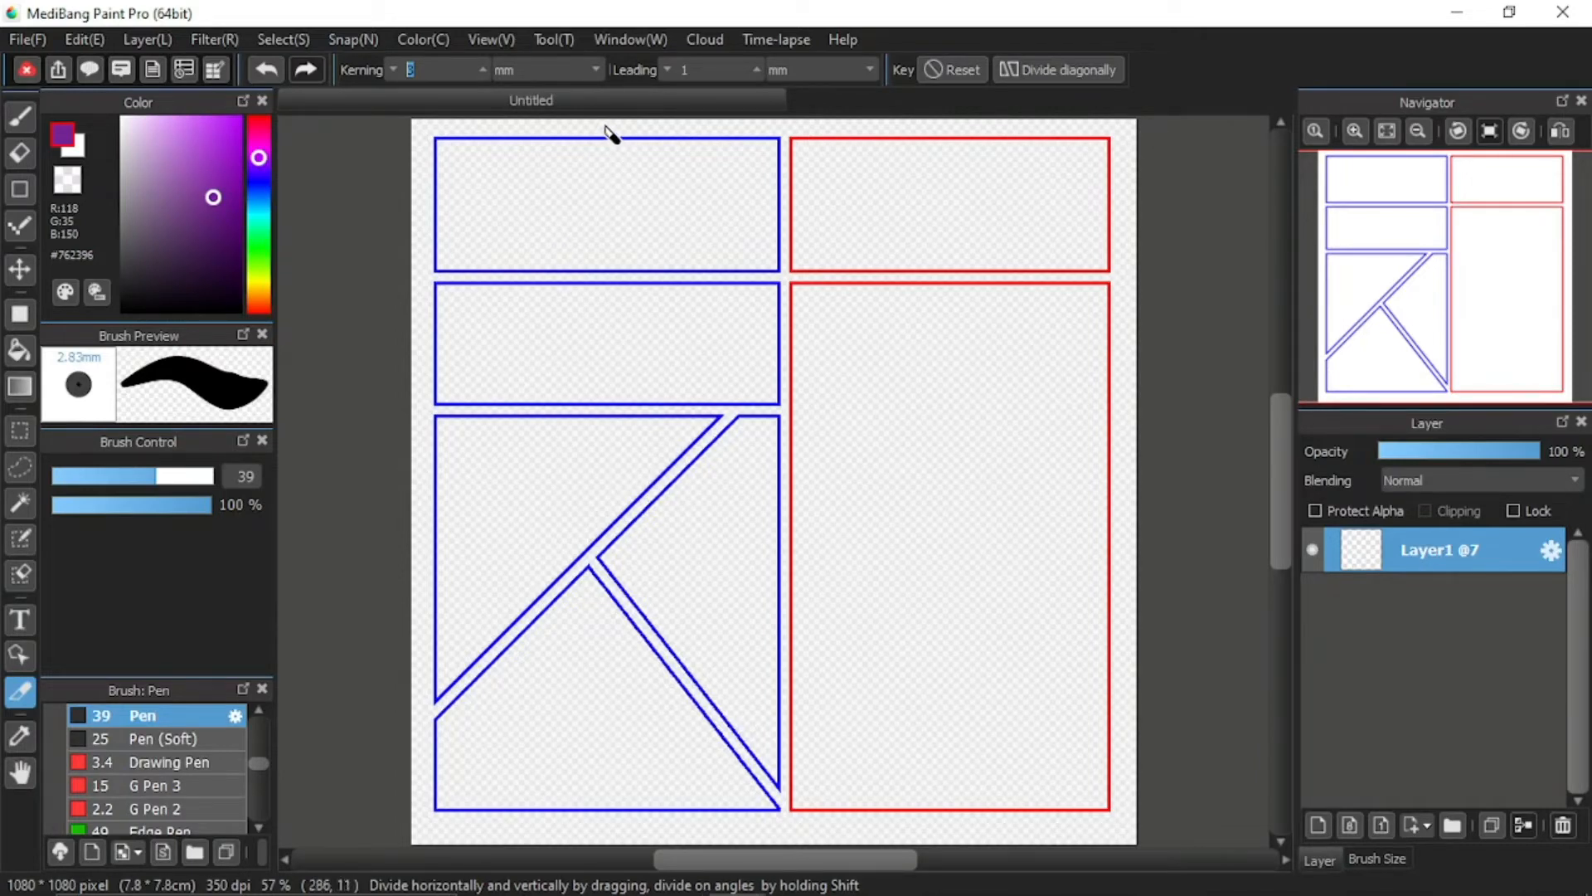
pyautogui.moveTo(608, 128); pyautogui.dragTo(607, 291)
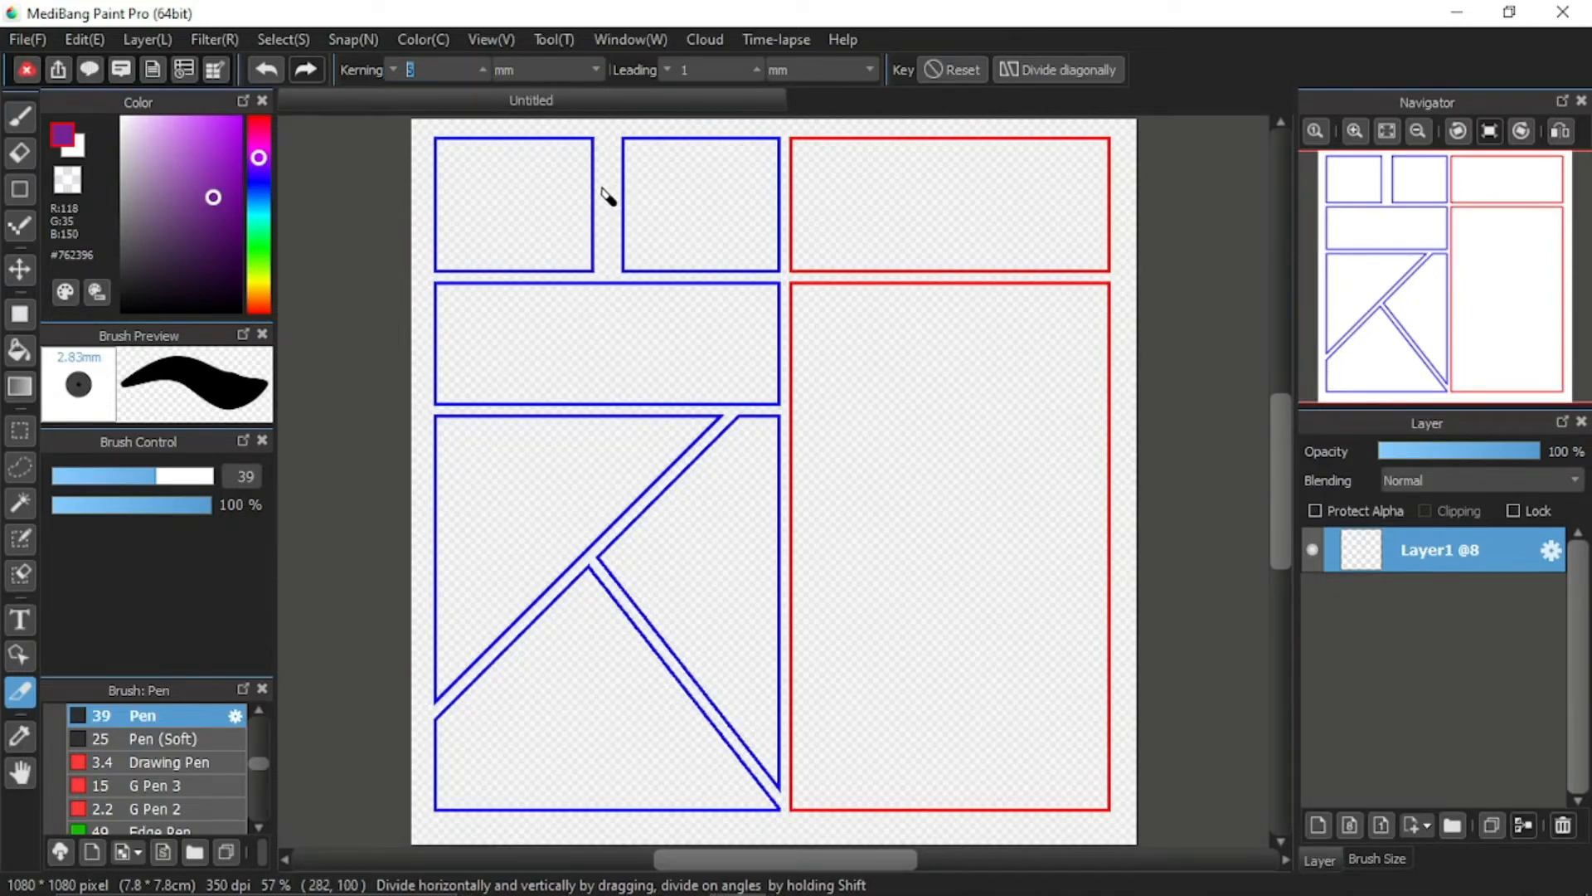
pyautogui.moveTo(606, 183); pyautogui.dragTo(608, 442)
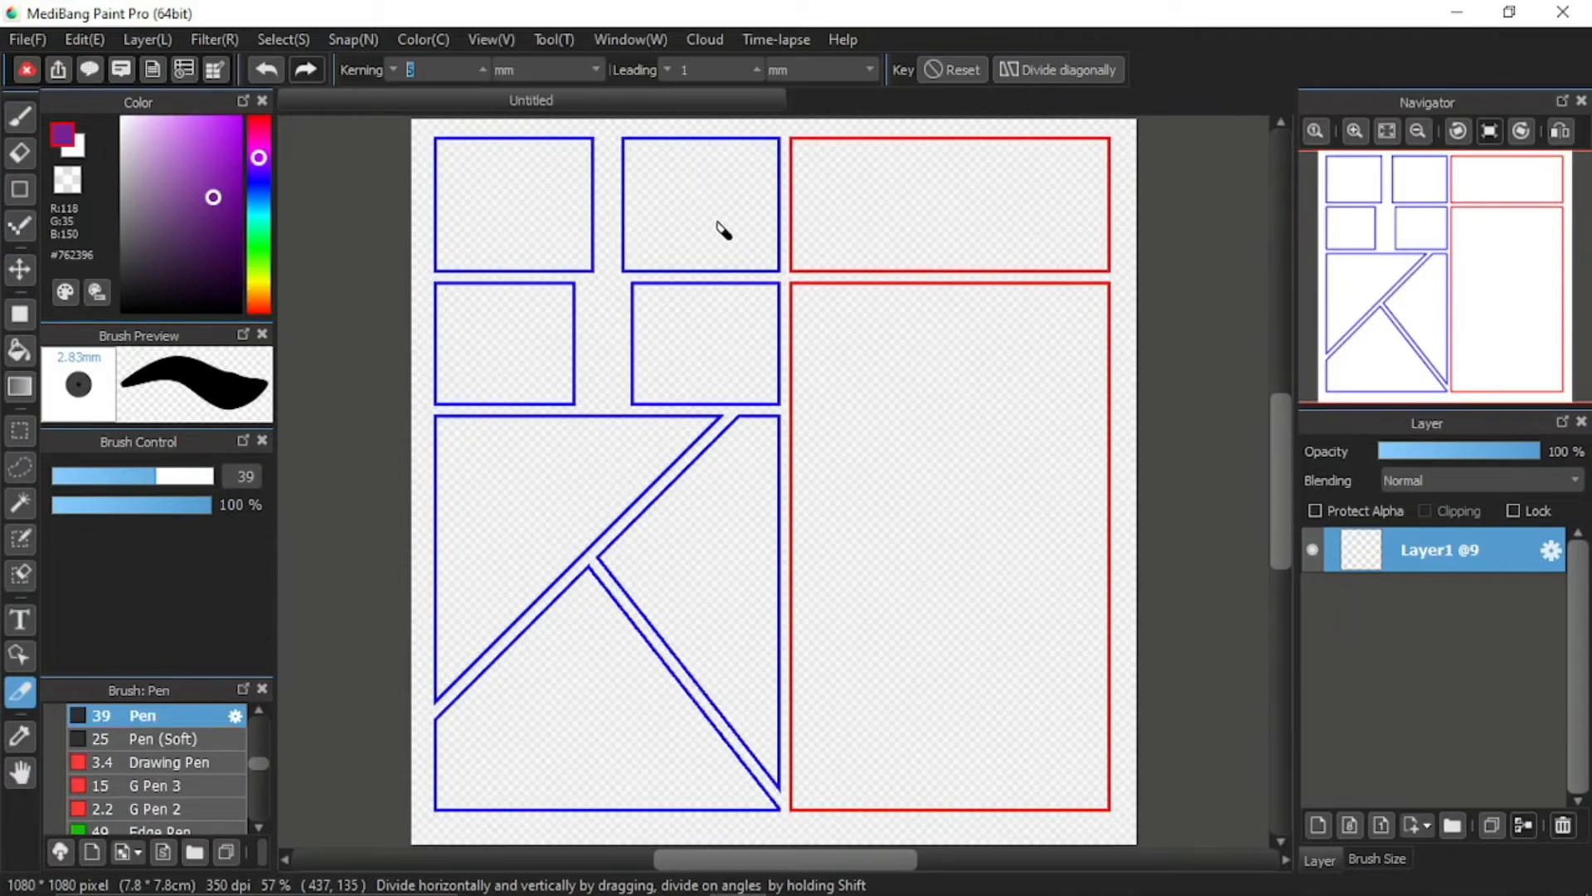
# Step: Increase the leading in mm and divide the tall red panel horizontally into three, making the second gap wider than the first
pyautogui.click(757, 68)
pyautogui.click(757, 68)
pyautogui.moveTo(764, 441); pyautogui.dragTo(1149, 462)
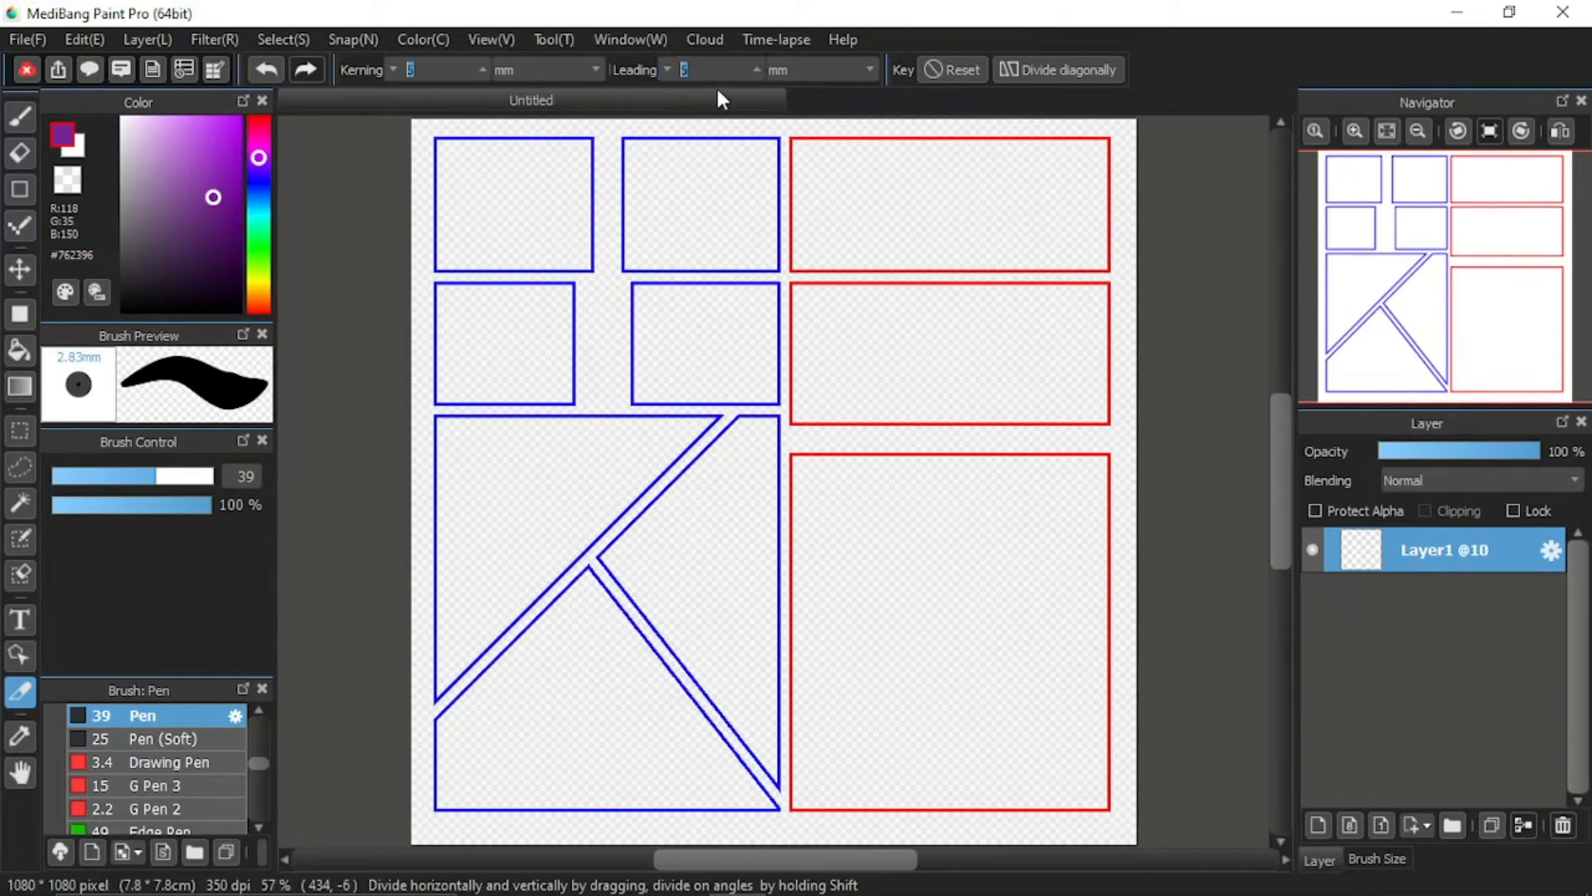
pyautogui.click(799, 69)
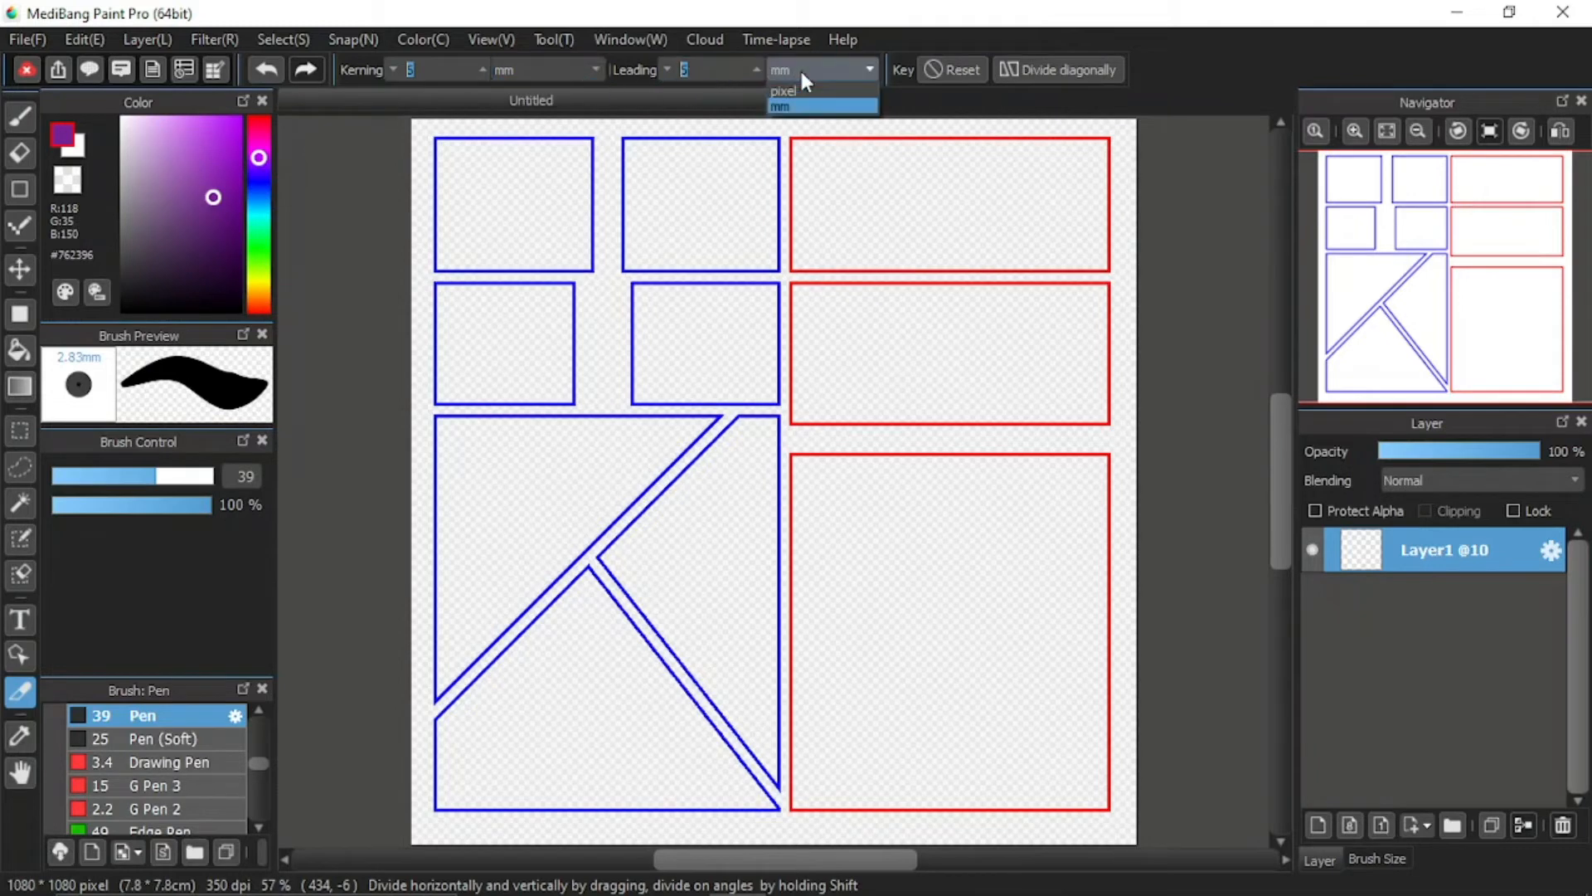
pyautogui.click(748, 70)
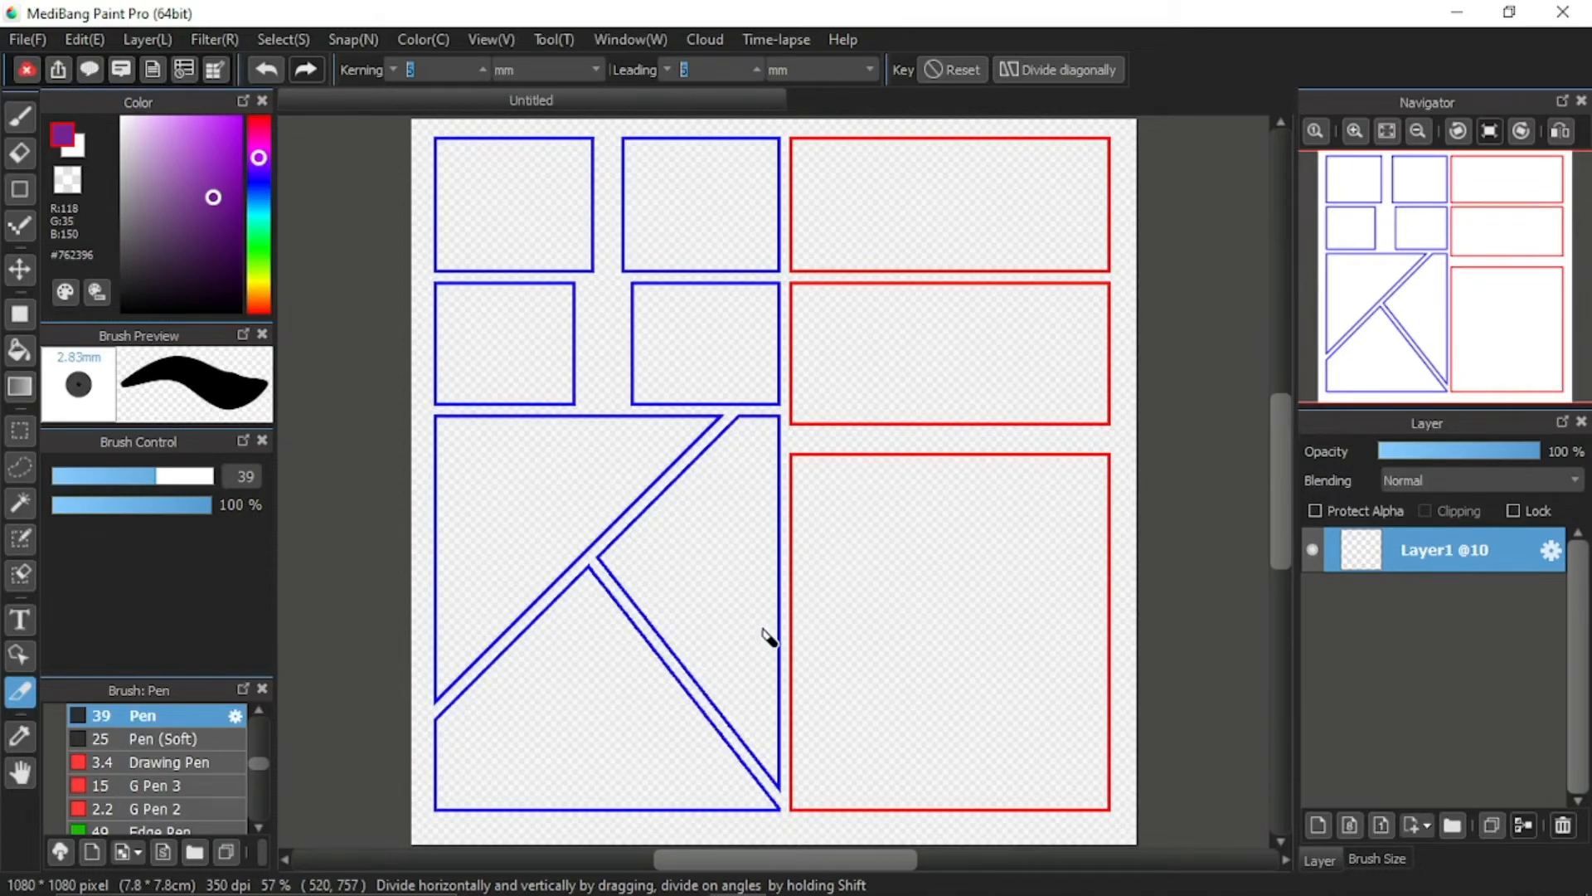
pyautogui.moveTo(761, 618); pyautogui.dragTo(1173, 623)
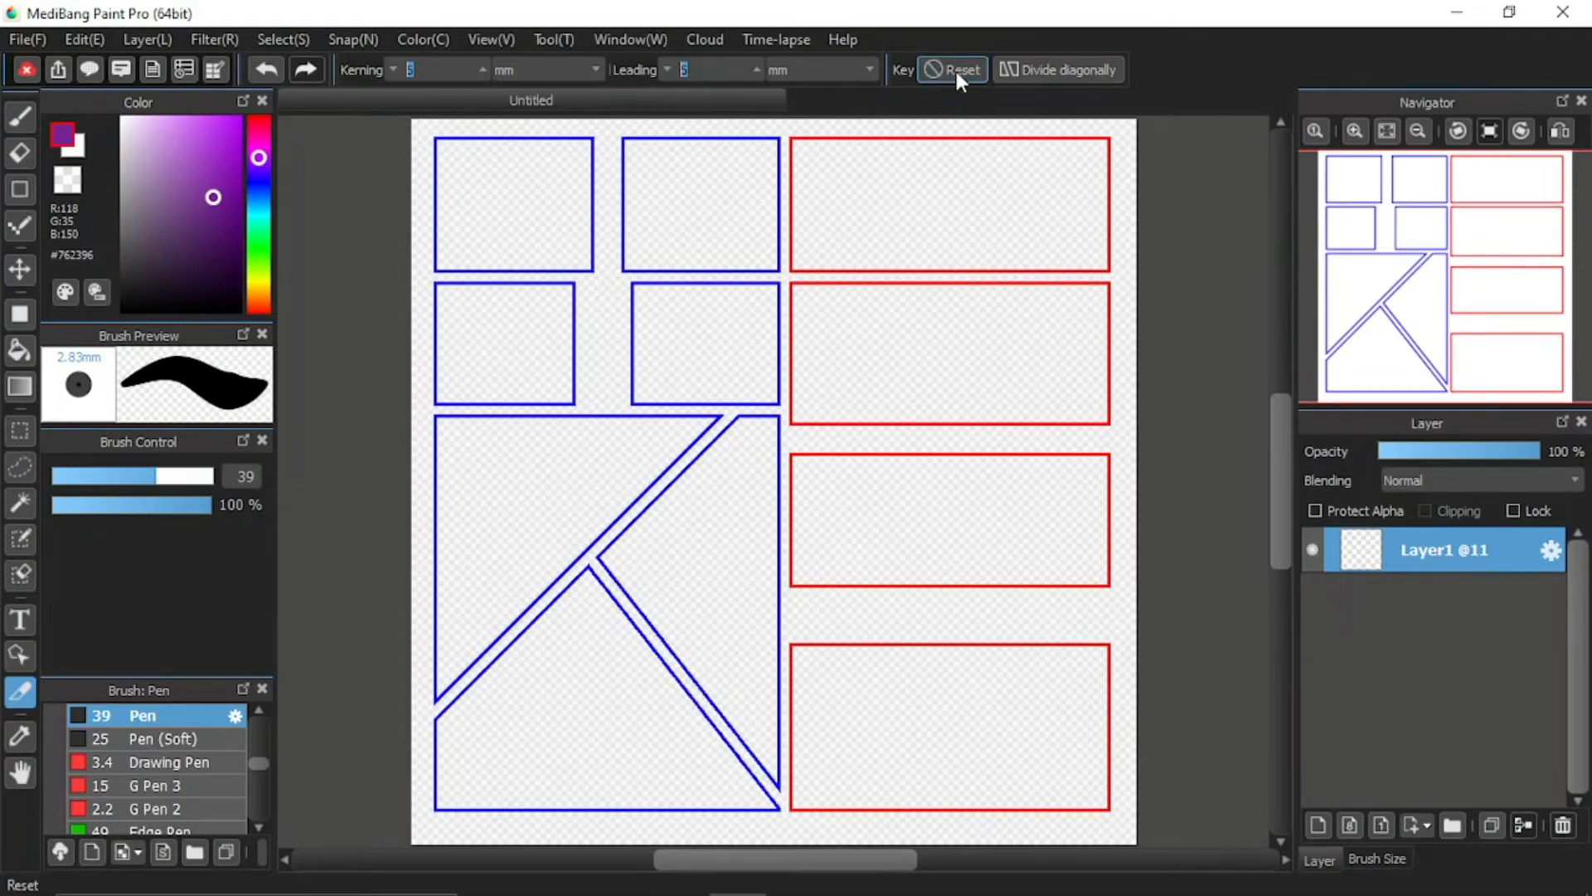
# Step: Cut the third red panel from the top diagonally with Divide diagonally enabled, and turn that option off again
pyautogui.click(1055, 74)
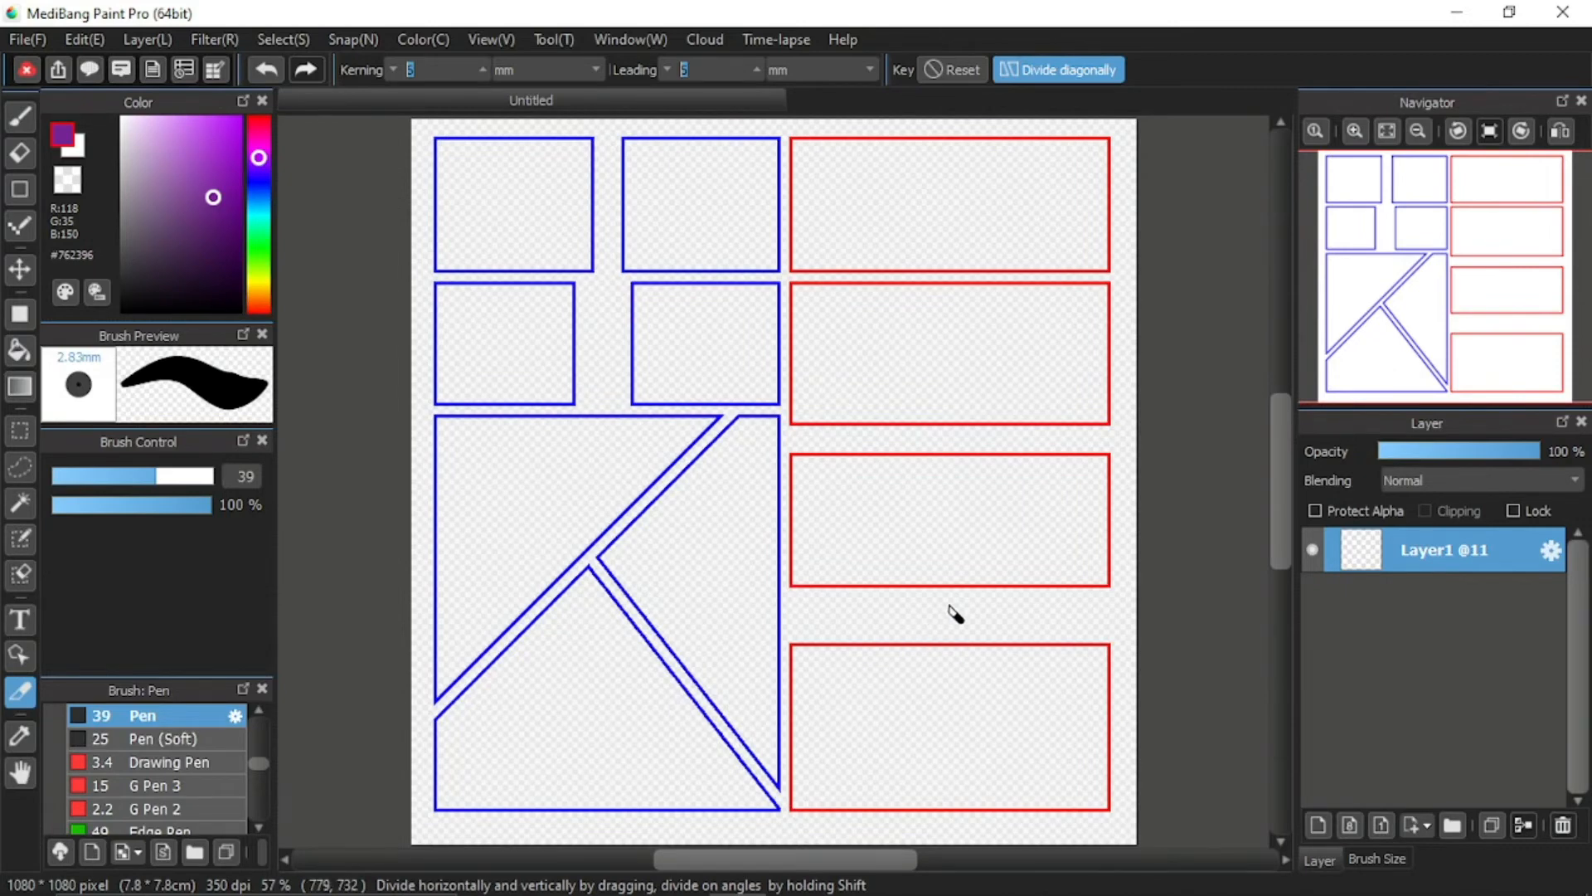
pyautogui.moveTo(1028, 436); pyautogui.dragTo(876, 646)
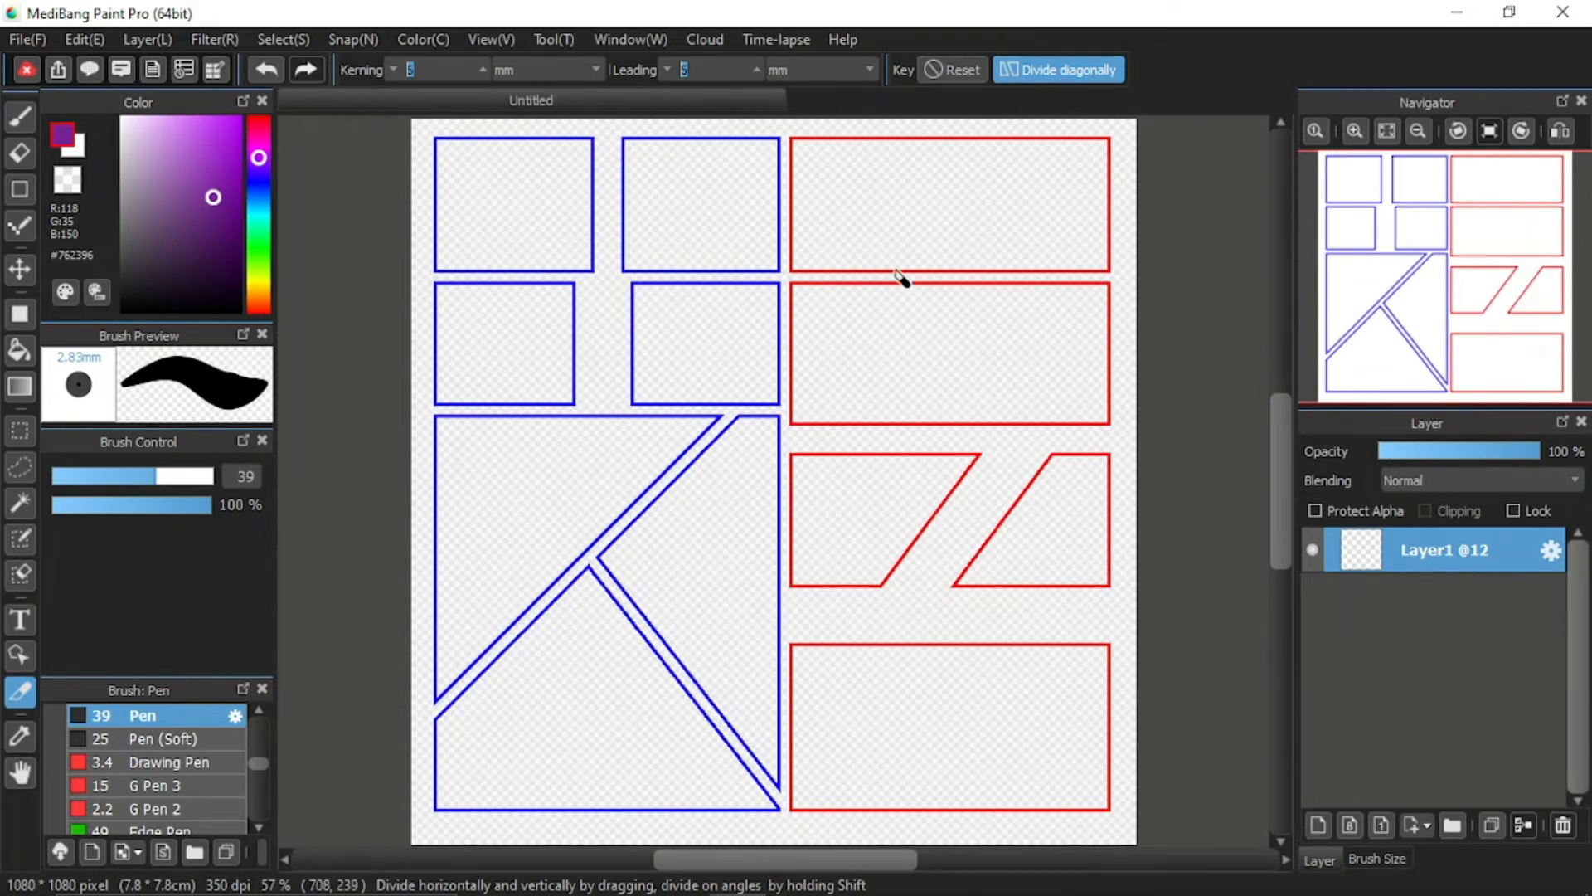
pyautogui.click(1028, 76)
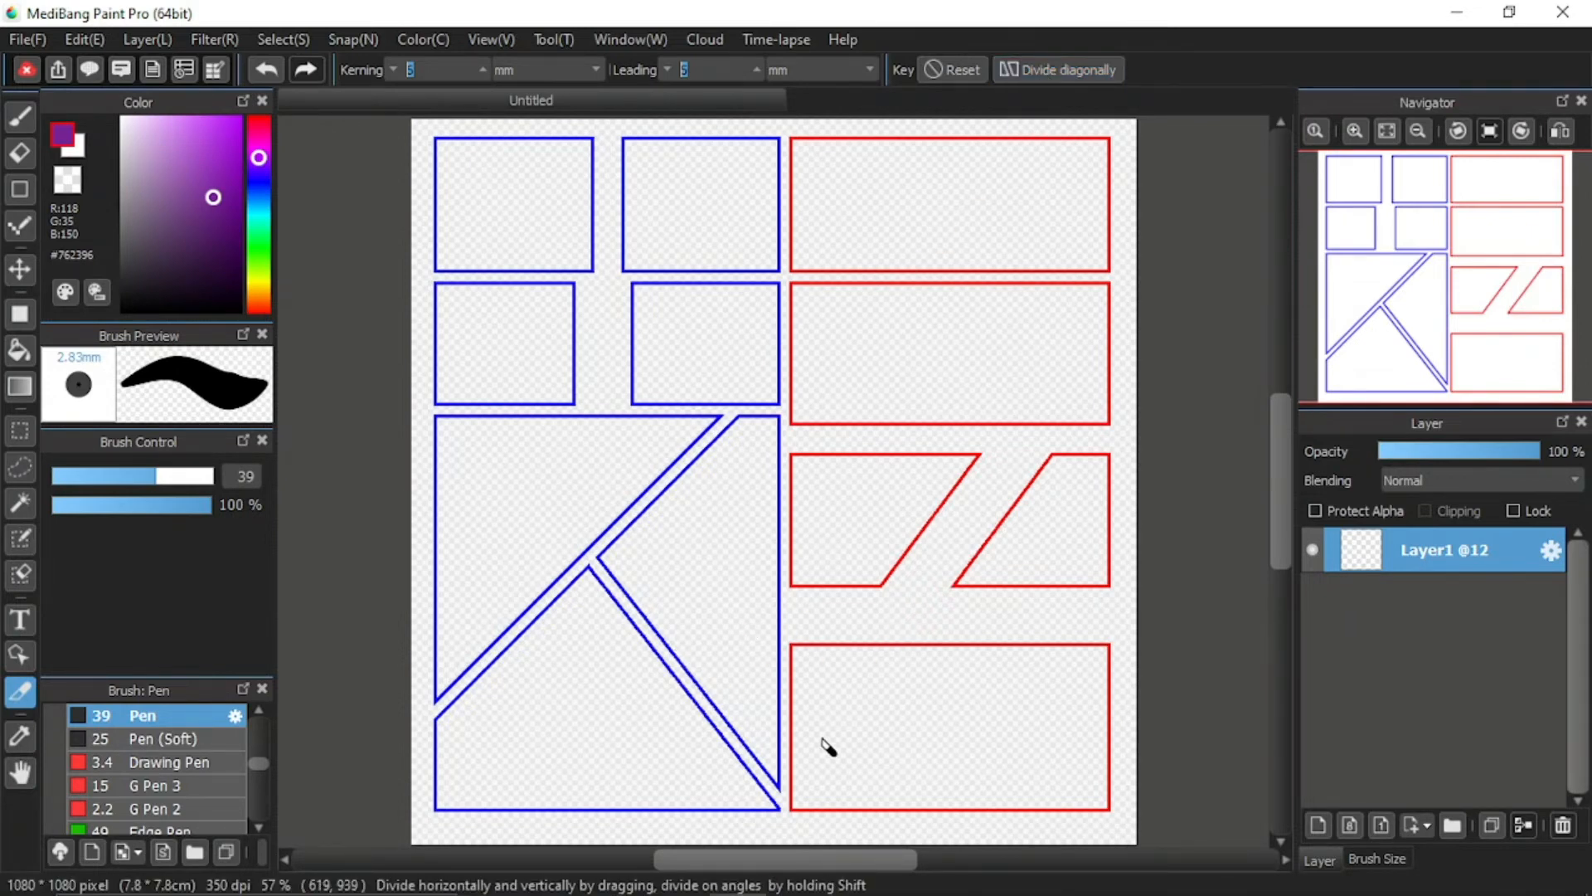
# Step: Reduce the kerning to 2 mm and the leading to 1 mm, and cut the lowest red panel at a slant into two frames
pyautogui.moveTo(896, 612)
pyautogui.mouseDown()
pyautogui.moveTo(949, 715)
pyautogui.moveTo(893, 611)
pyautogui.mouseUp()
pyautogui.click(394, 68)
pyautogui.click(394, 68)
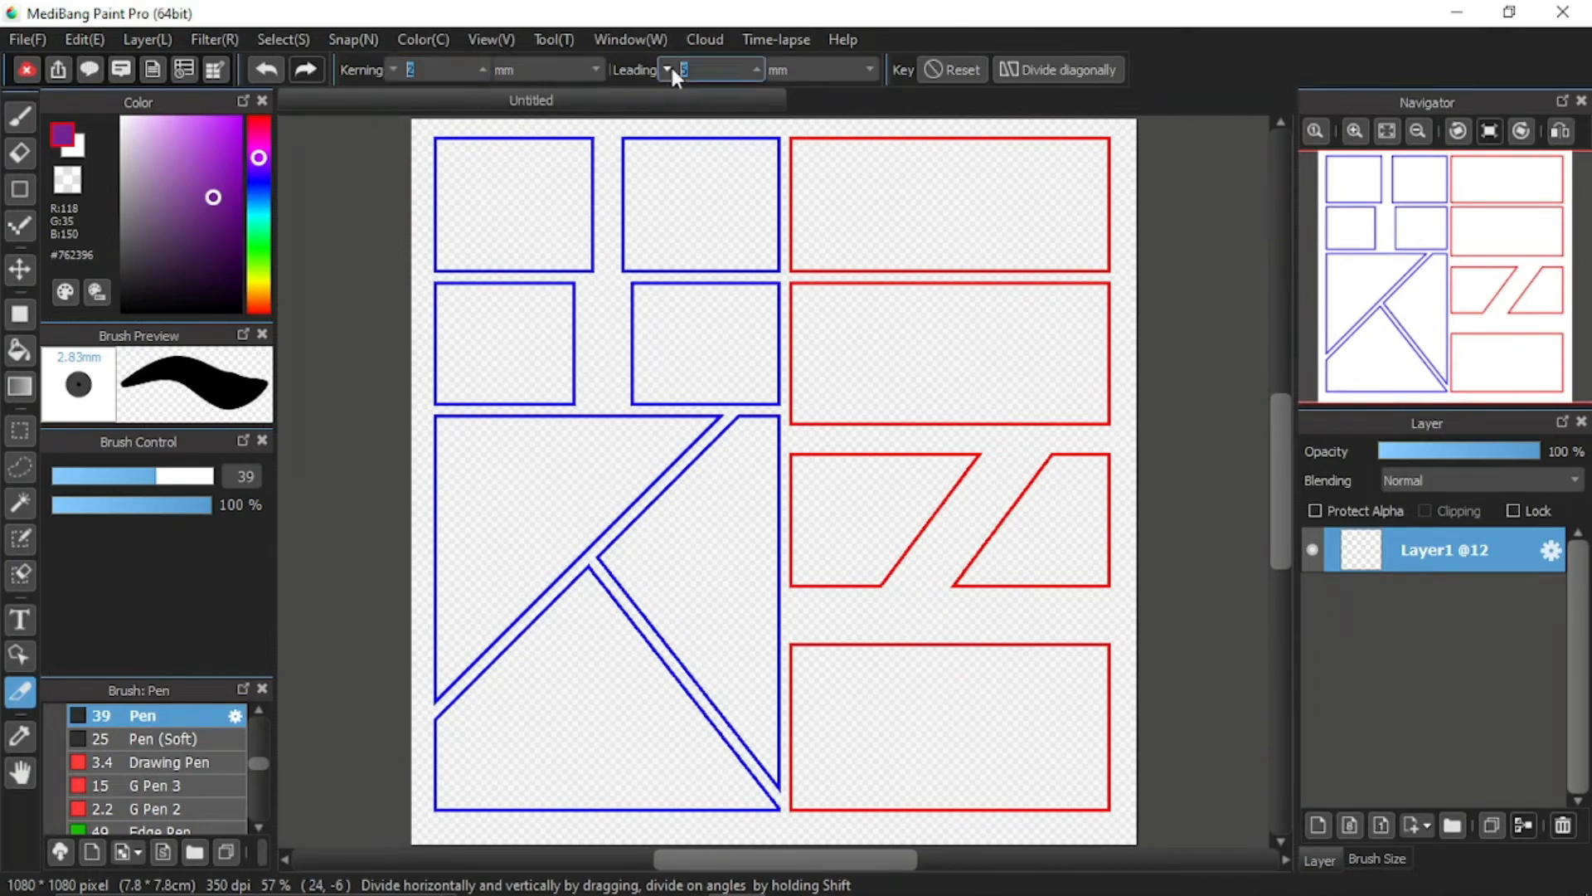
pyautogui.moveTo(913, 613); pyautogui.dragTo(1003, 842)
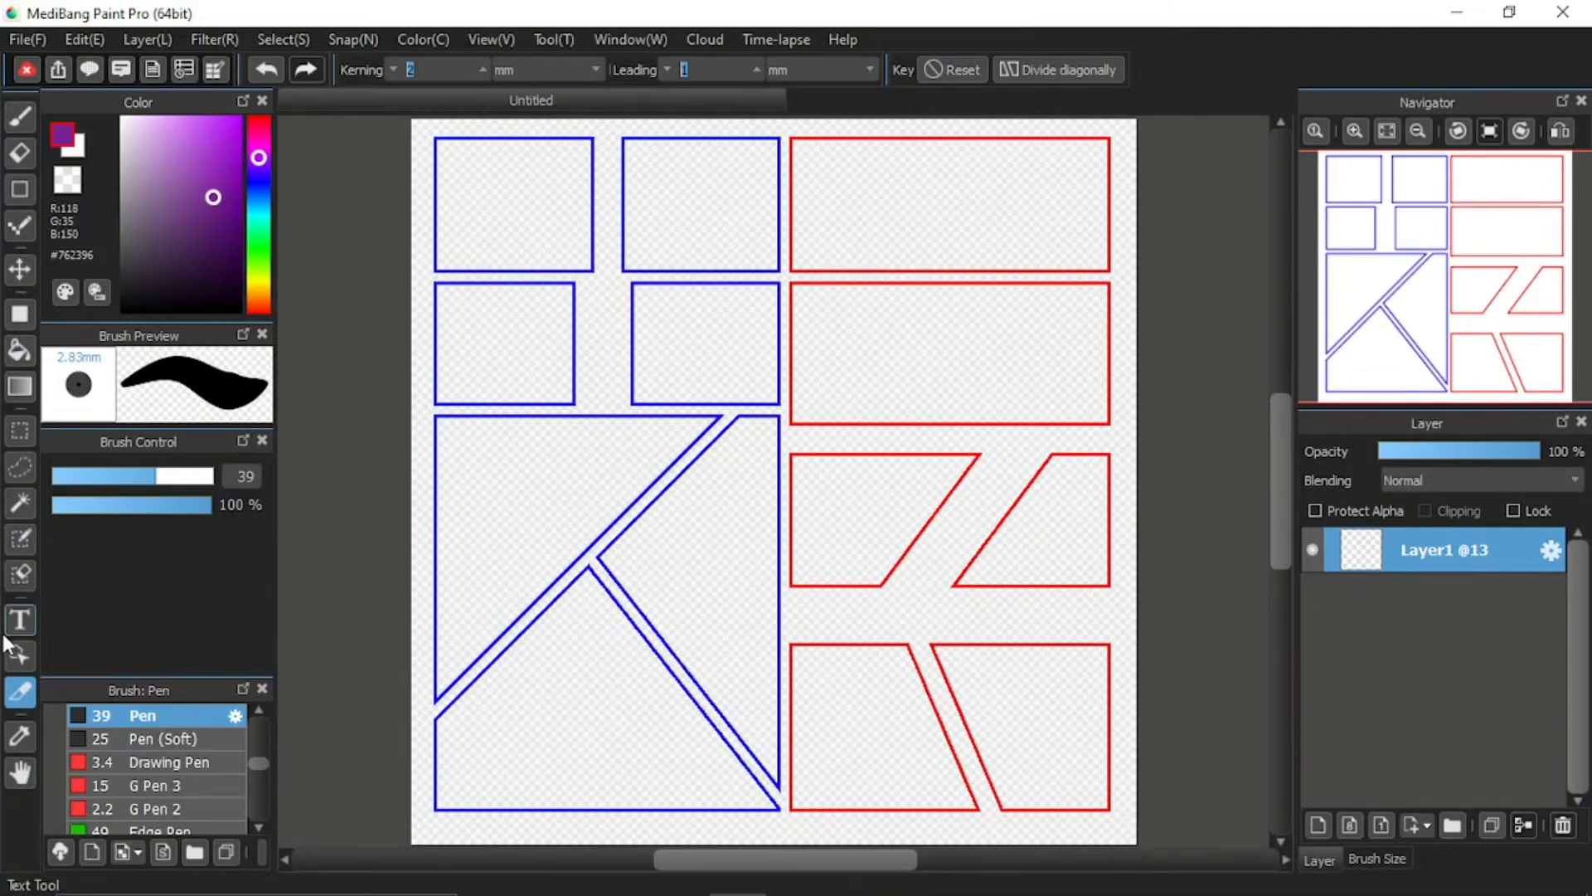
# Step: Select individual blue and red panels one after another with the Operation tool to examine their transform handles
pyautogui.click(20, 654)
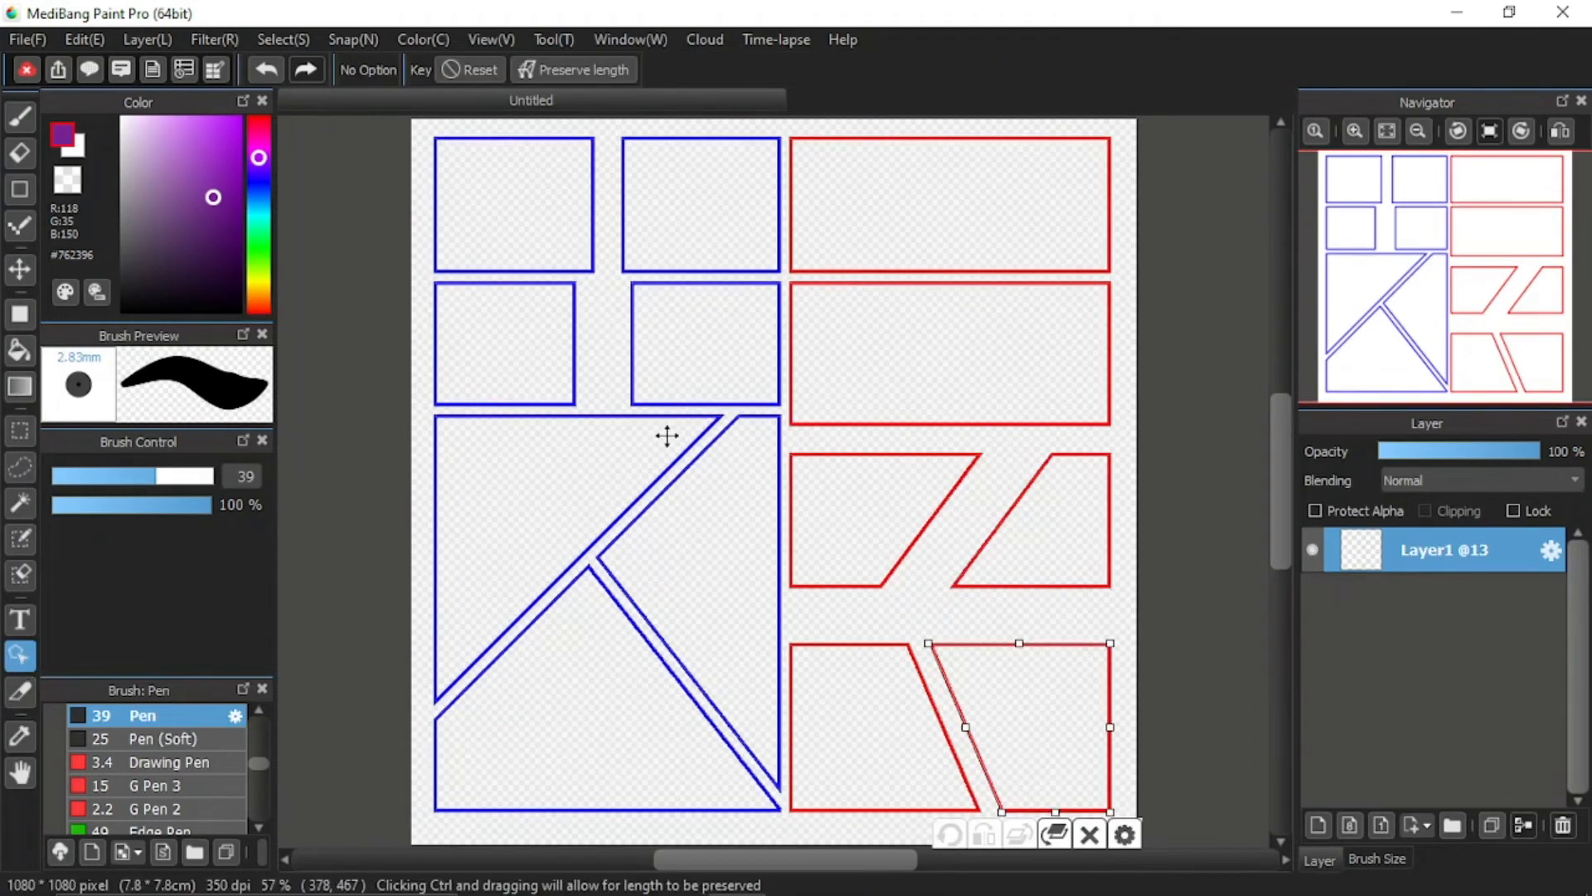
pyautogui.click(912, 380)
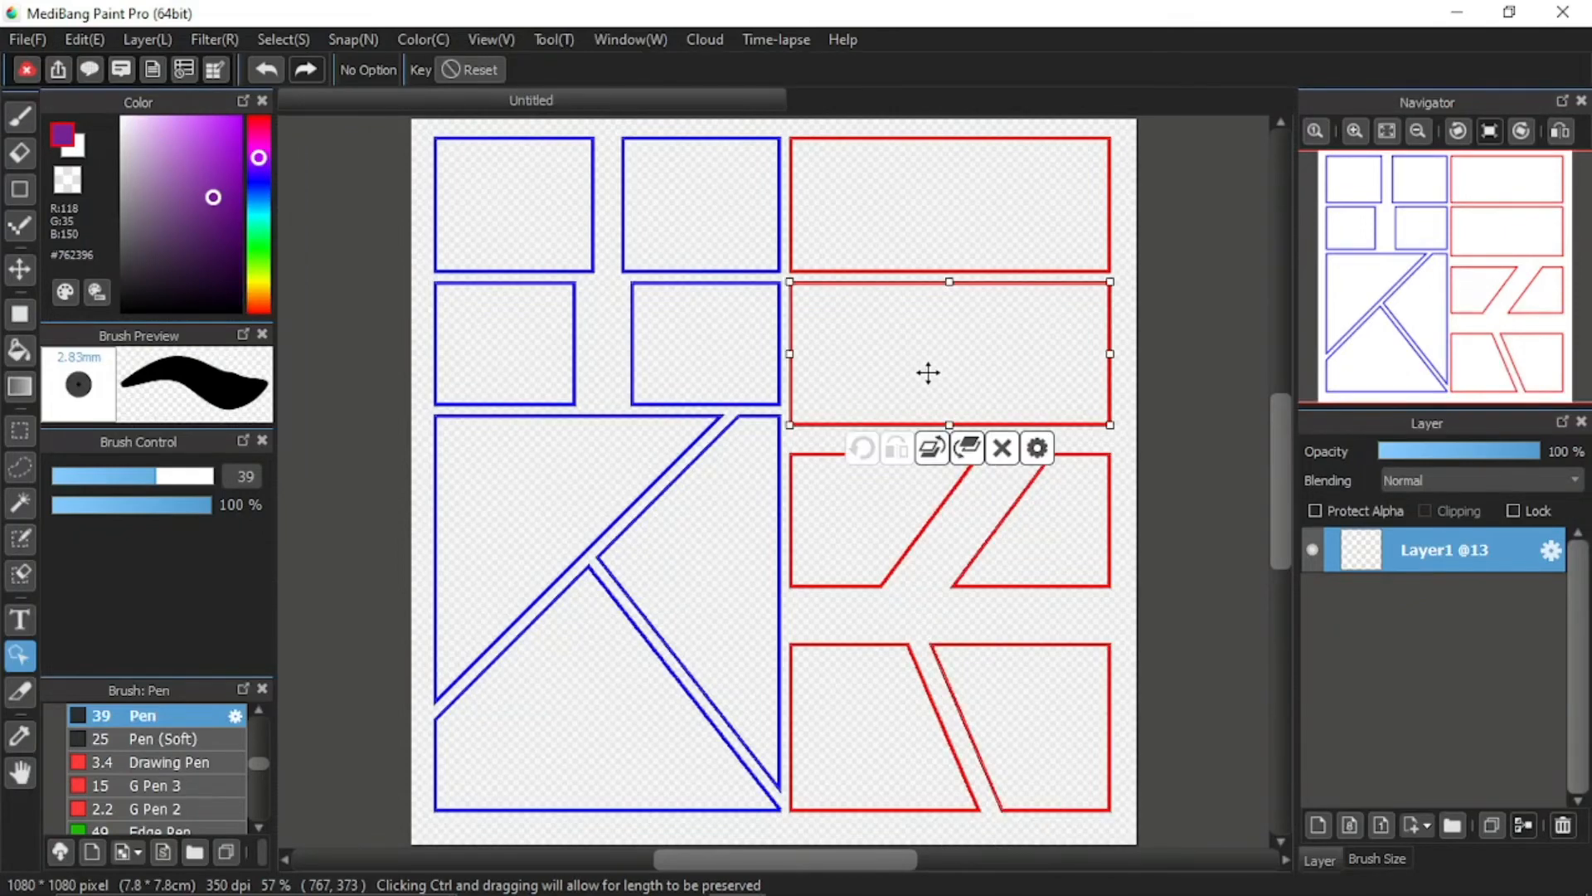
pyautogui.click(964, 201)
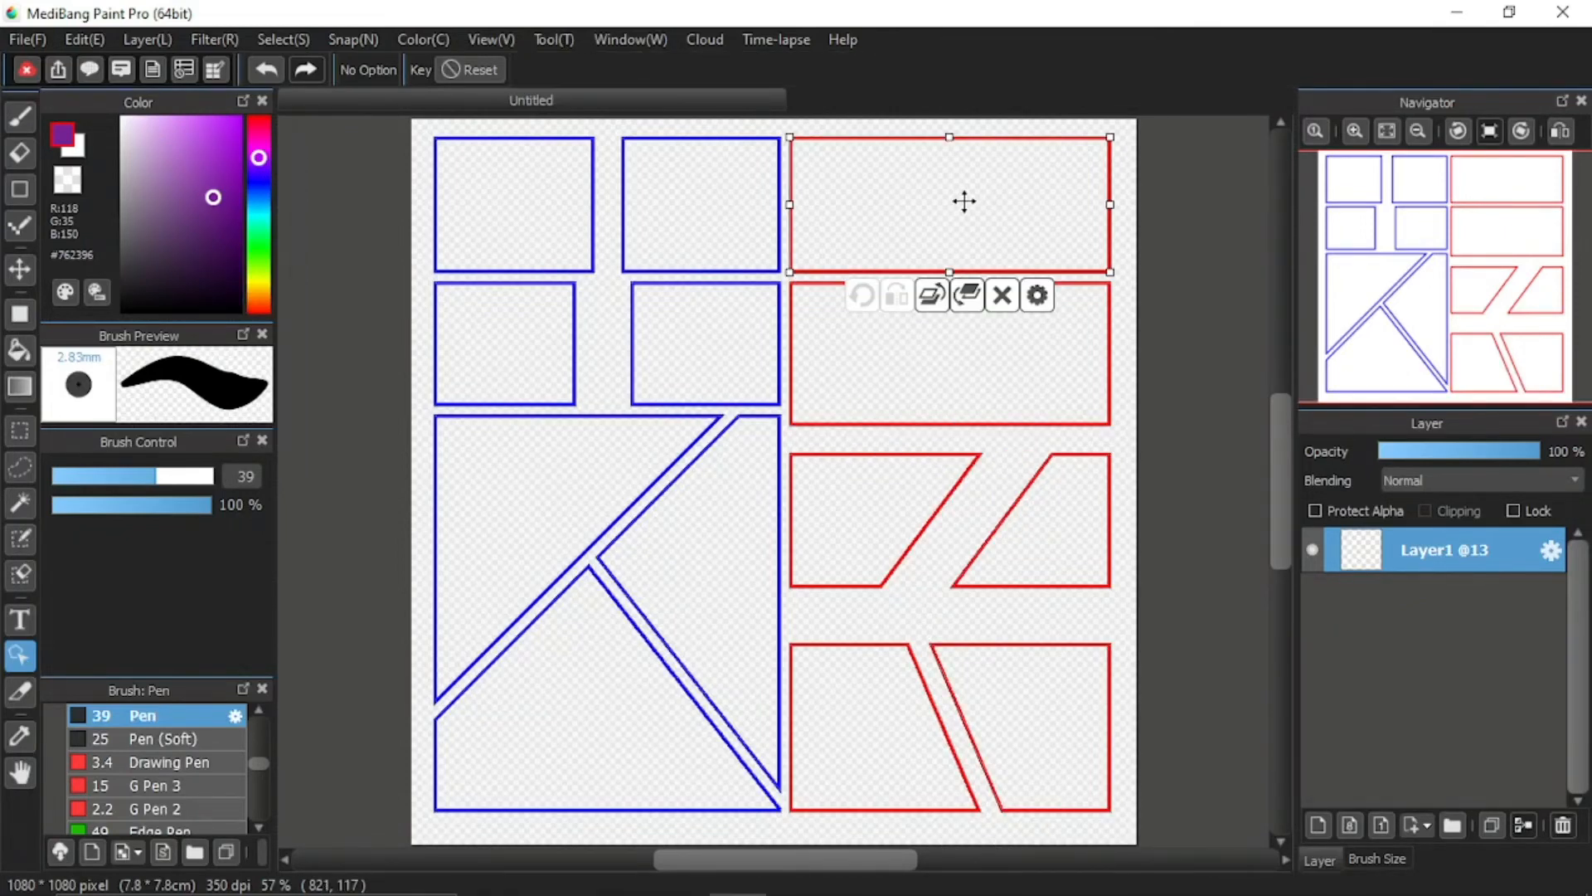
pyautogui.click(581, 215)
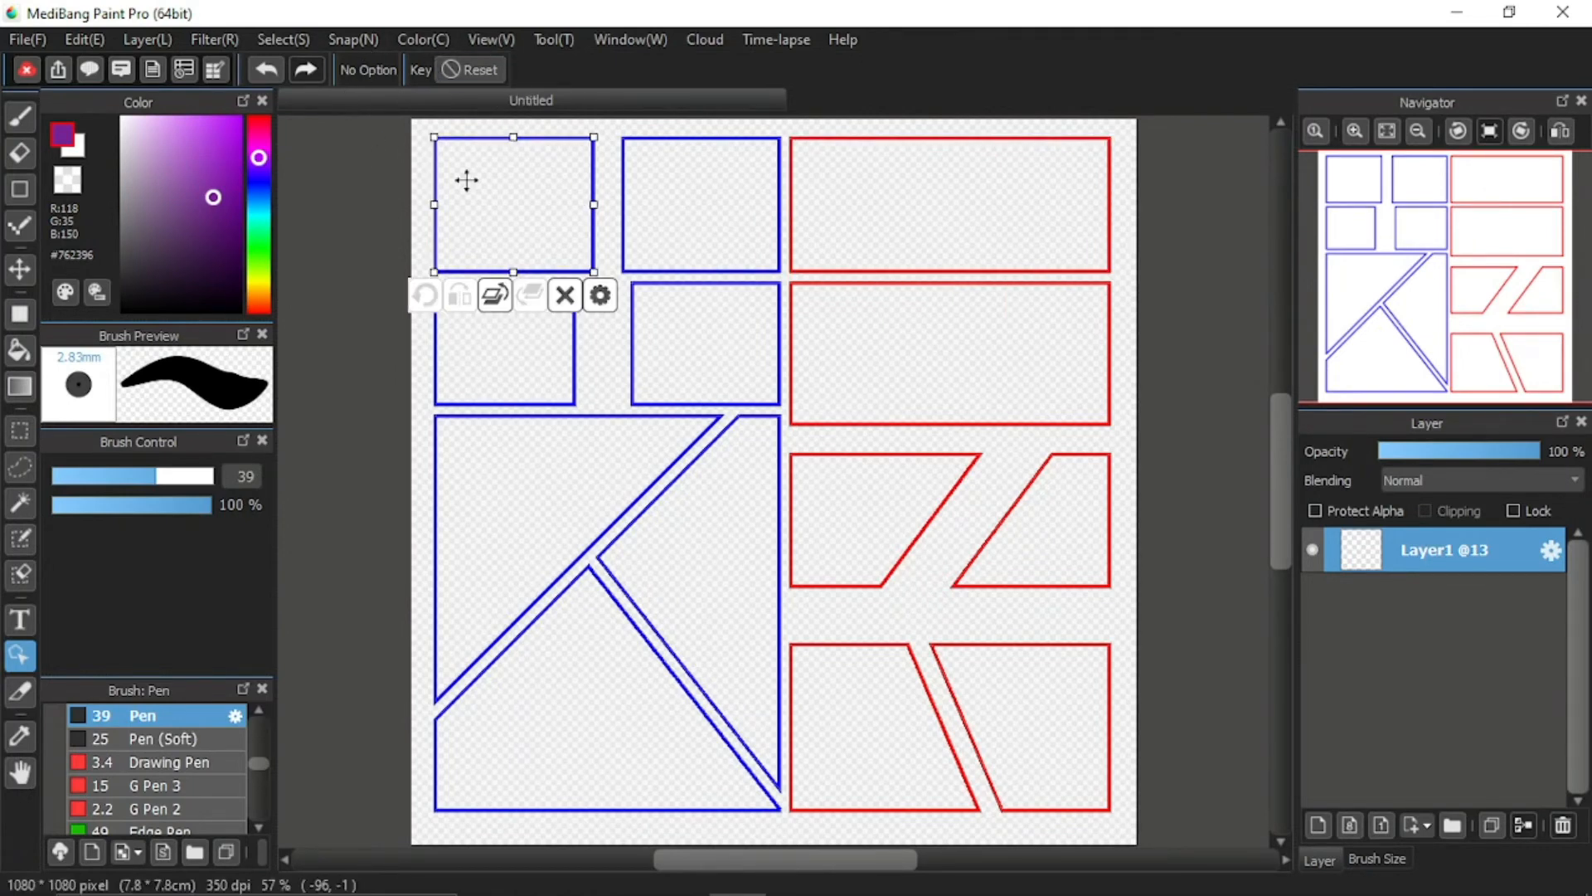
pyautogui.click(704, 234)
pyautogui.click(704, 345)
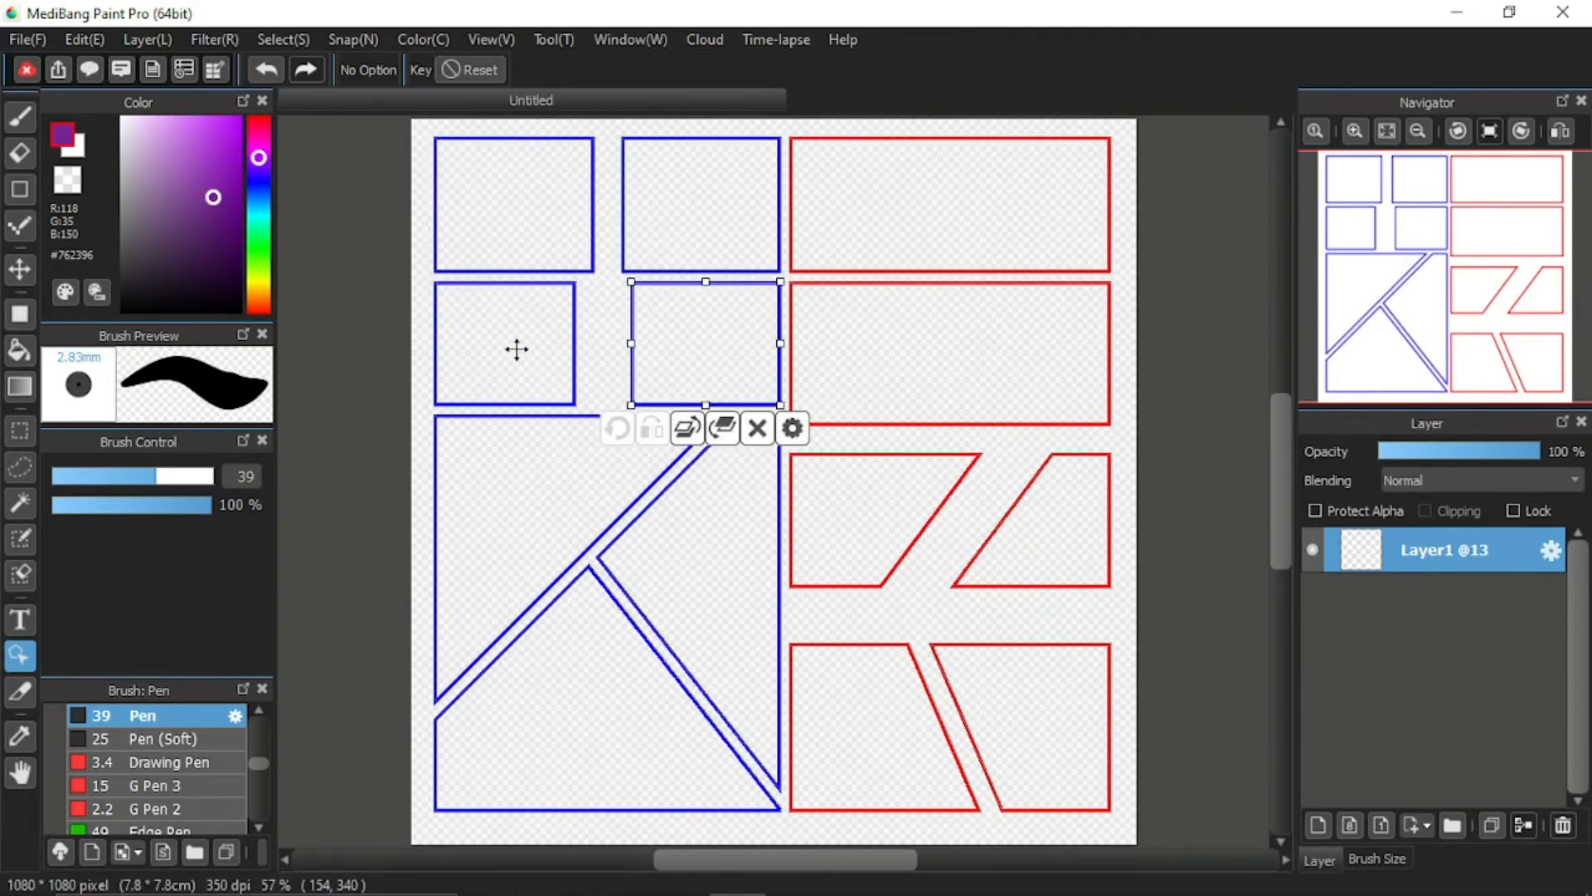
pyautogui.click(516, 348)
pyautogui.click(692, 232)
pyautogui.click(879, 219)
pyautogui.click(921, 419)
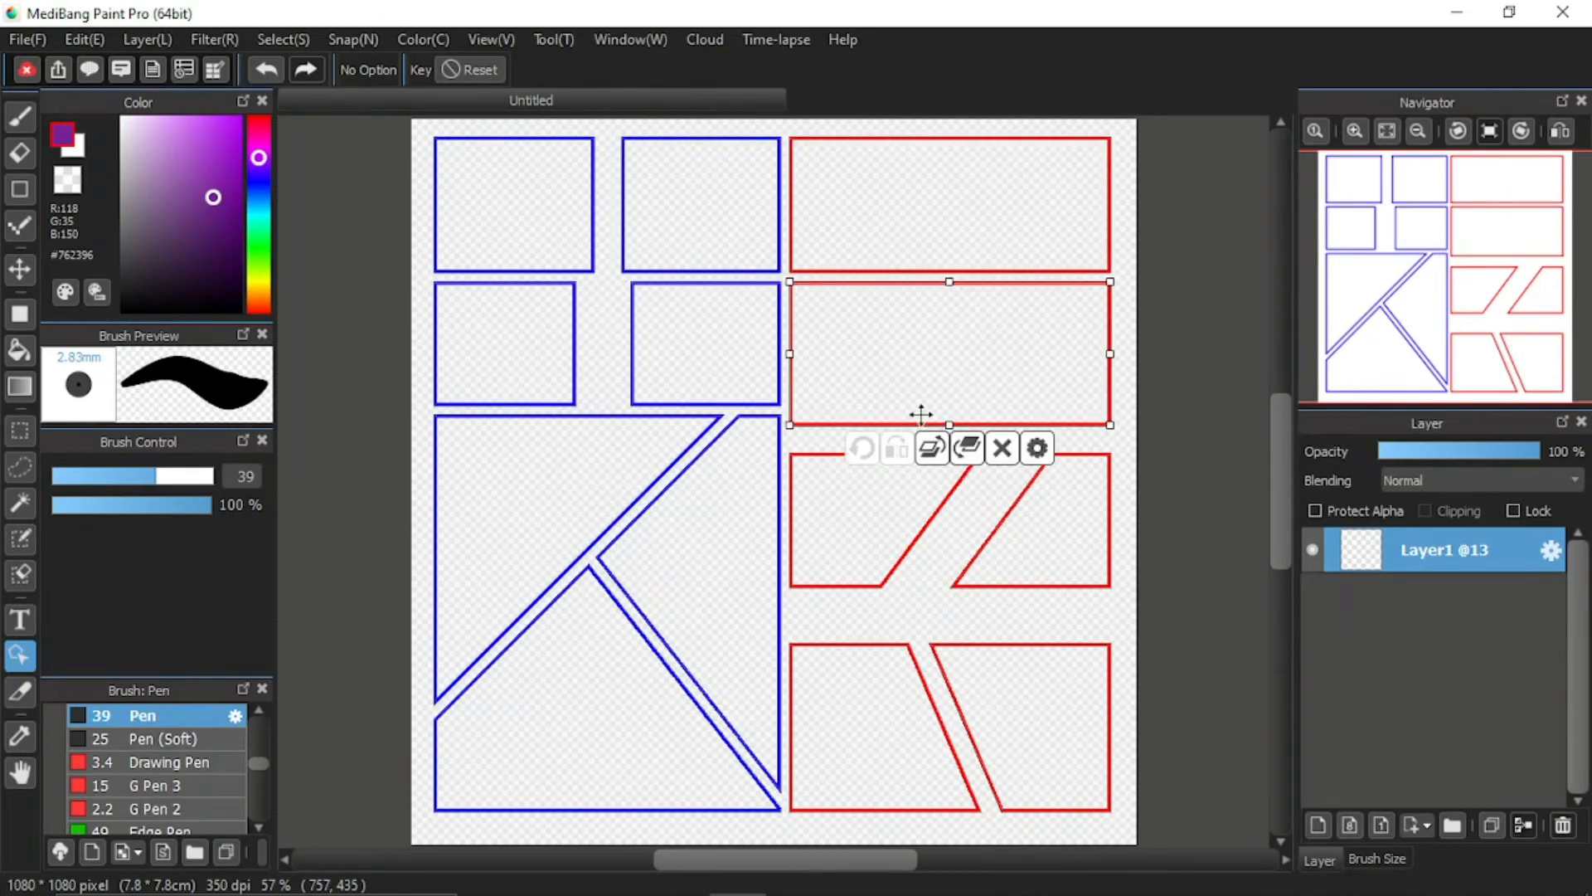
# Step: Flatten the blue triangular panel by moving its lowest corner up and inward, and raise the long slanted edge of the blue piece beside it
pyautogui.click(540, 506)
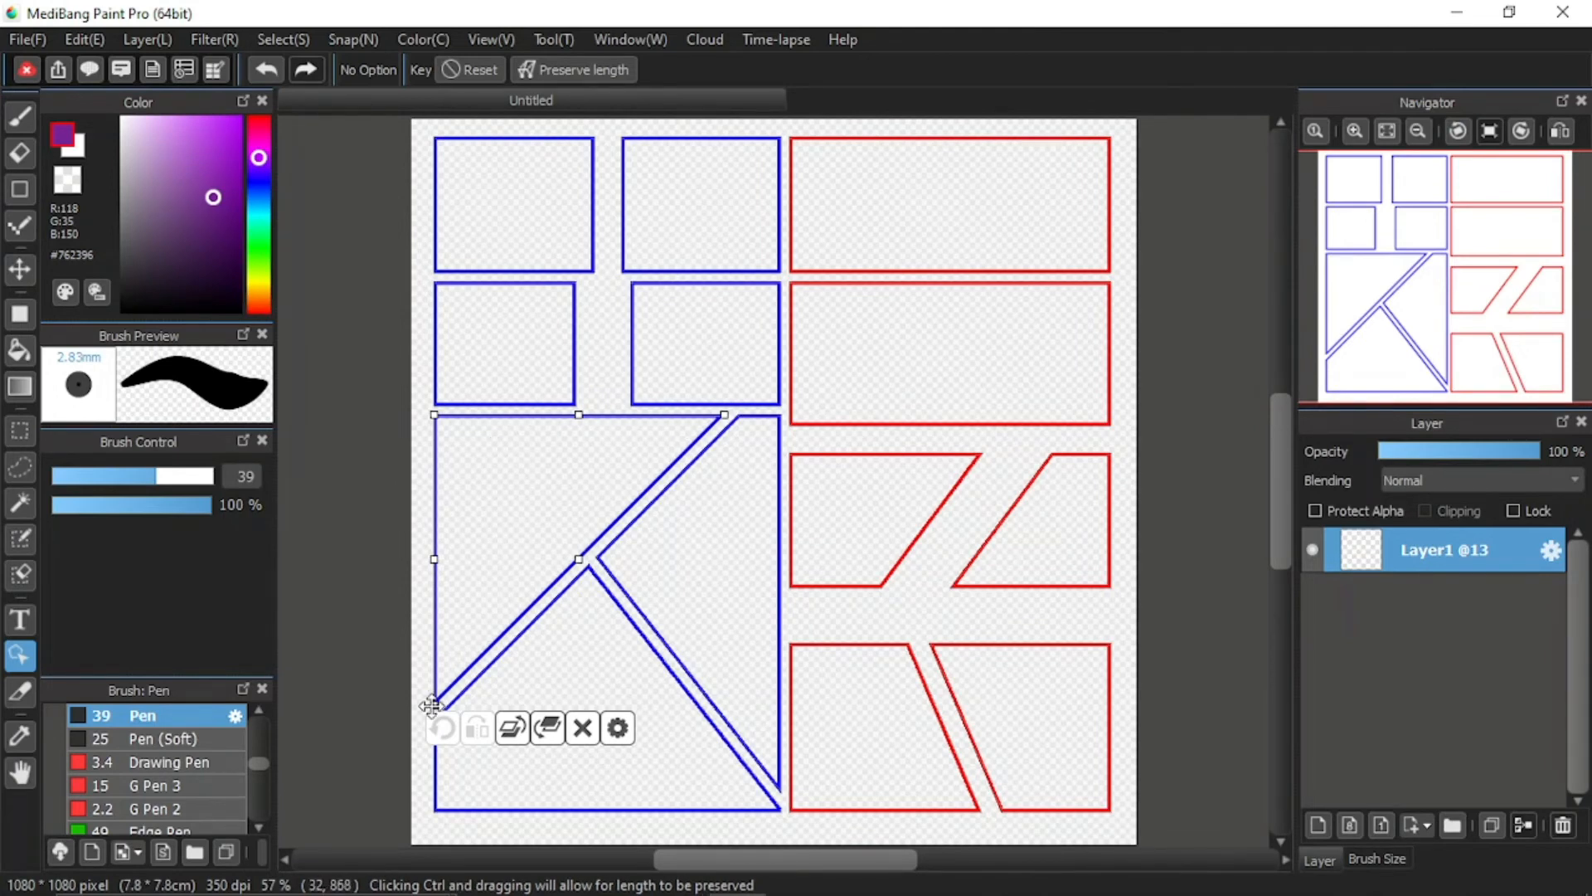
pyautogui.moveTo(432, 705); pyautogui.dragTo(439, 694)
pyautogui.moveTo(490, 616); pyautogui.dragTo(626, 494)
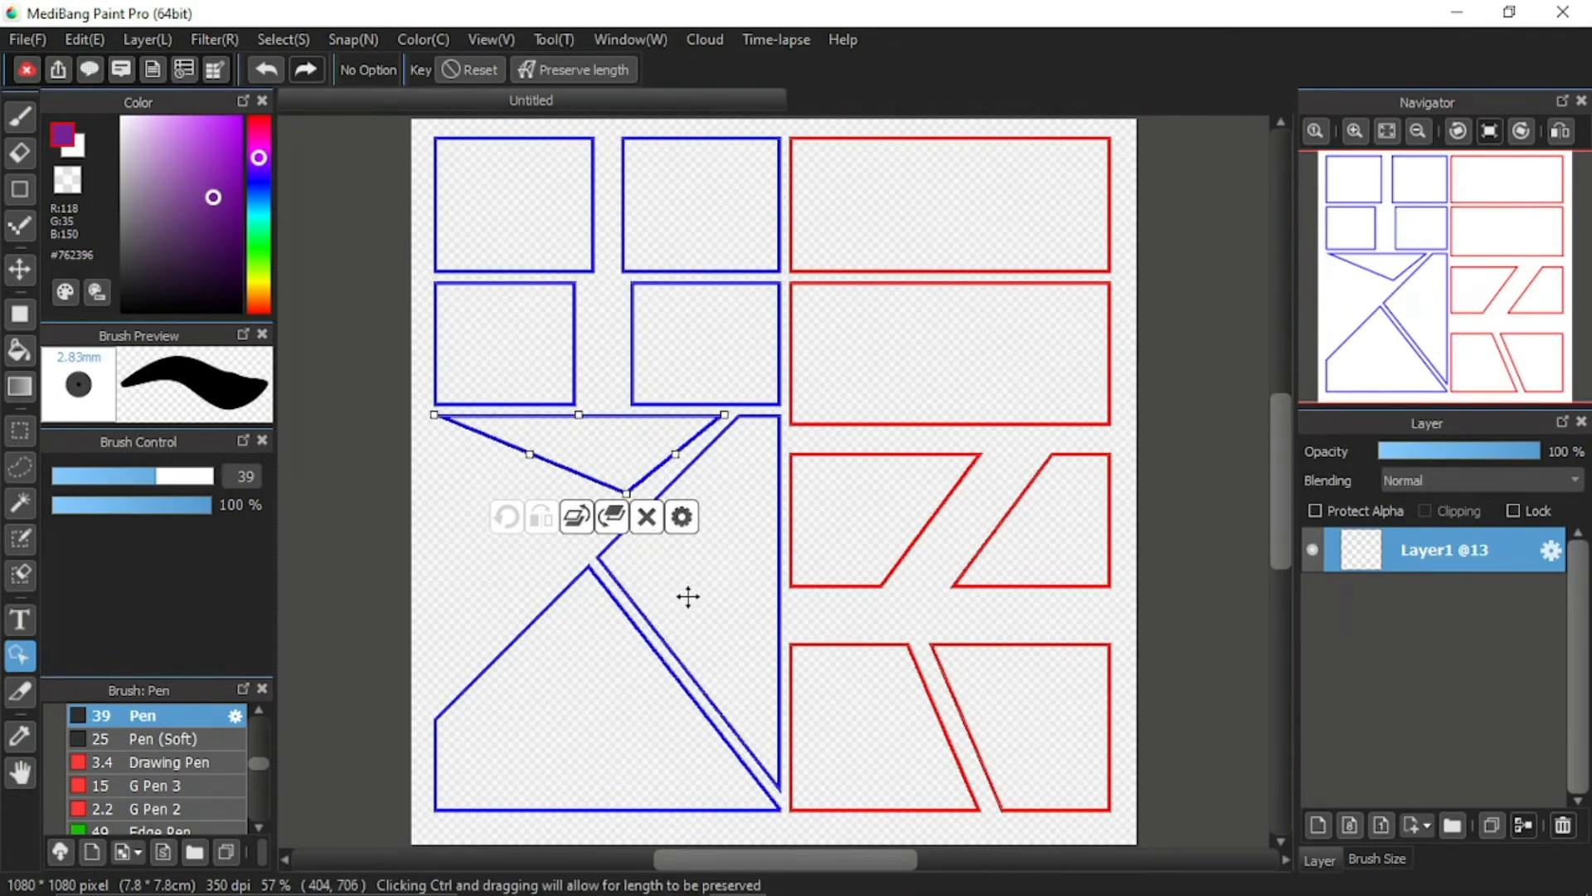
pyautogui.click(666, 565)
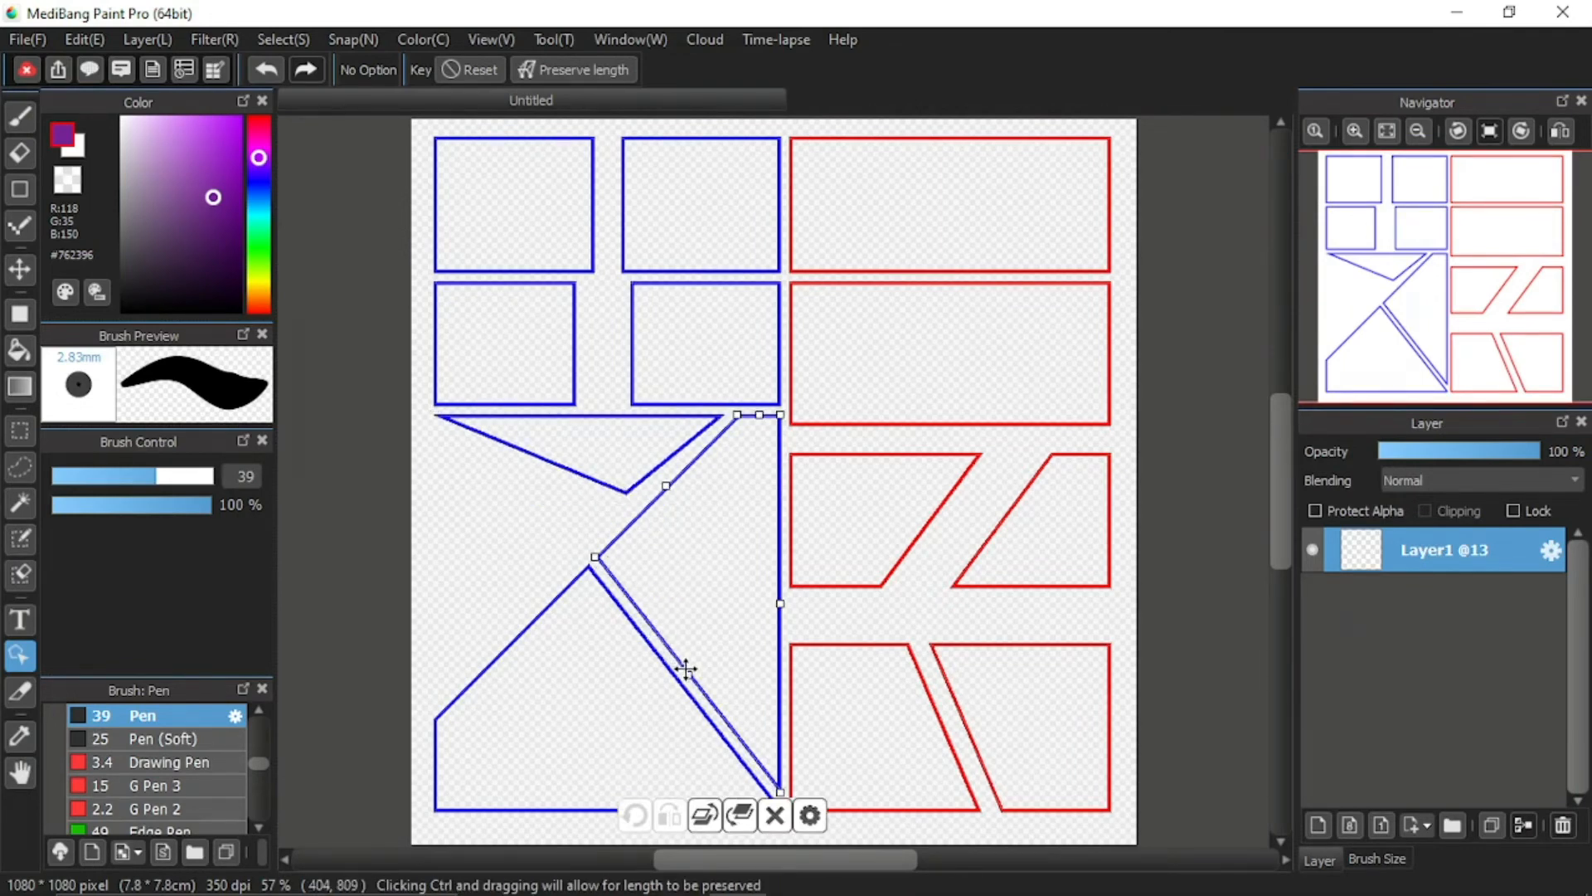
pyautogui.moveTo(689, 670); pyautogui.dragTo(708, 549)
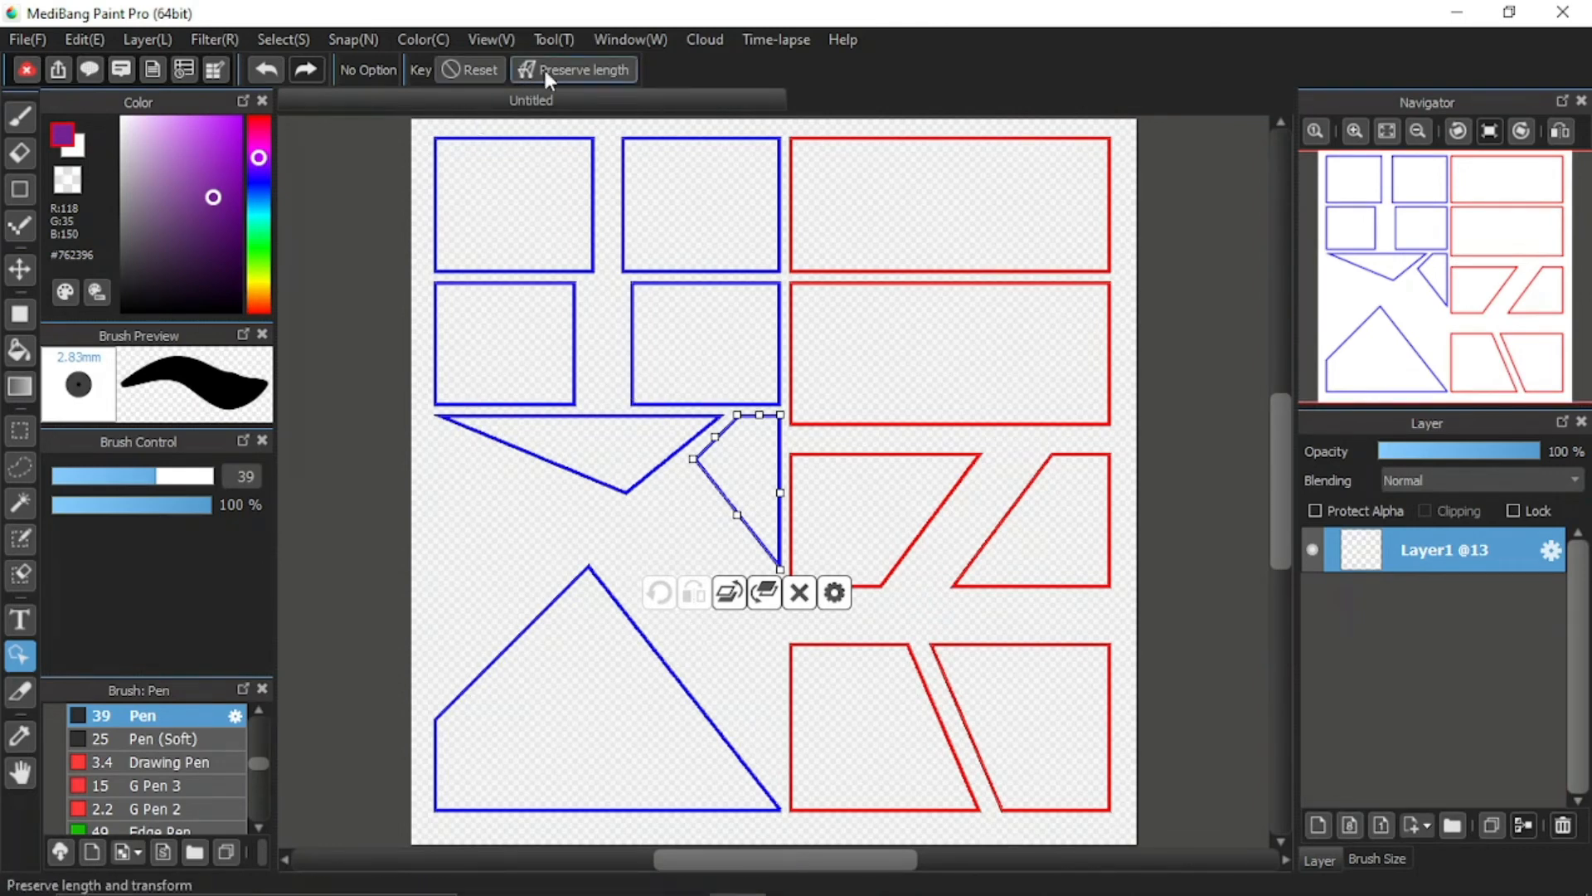
# Step: Move the bottom blue panel's upper slanted edge slightly with Preserve length on, and raise it further with the option off
pyautogui.click(580, 68)
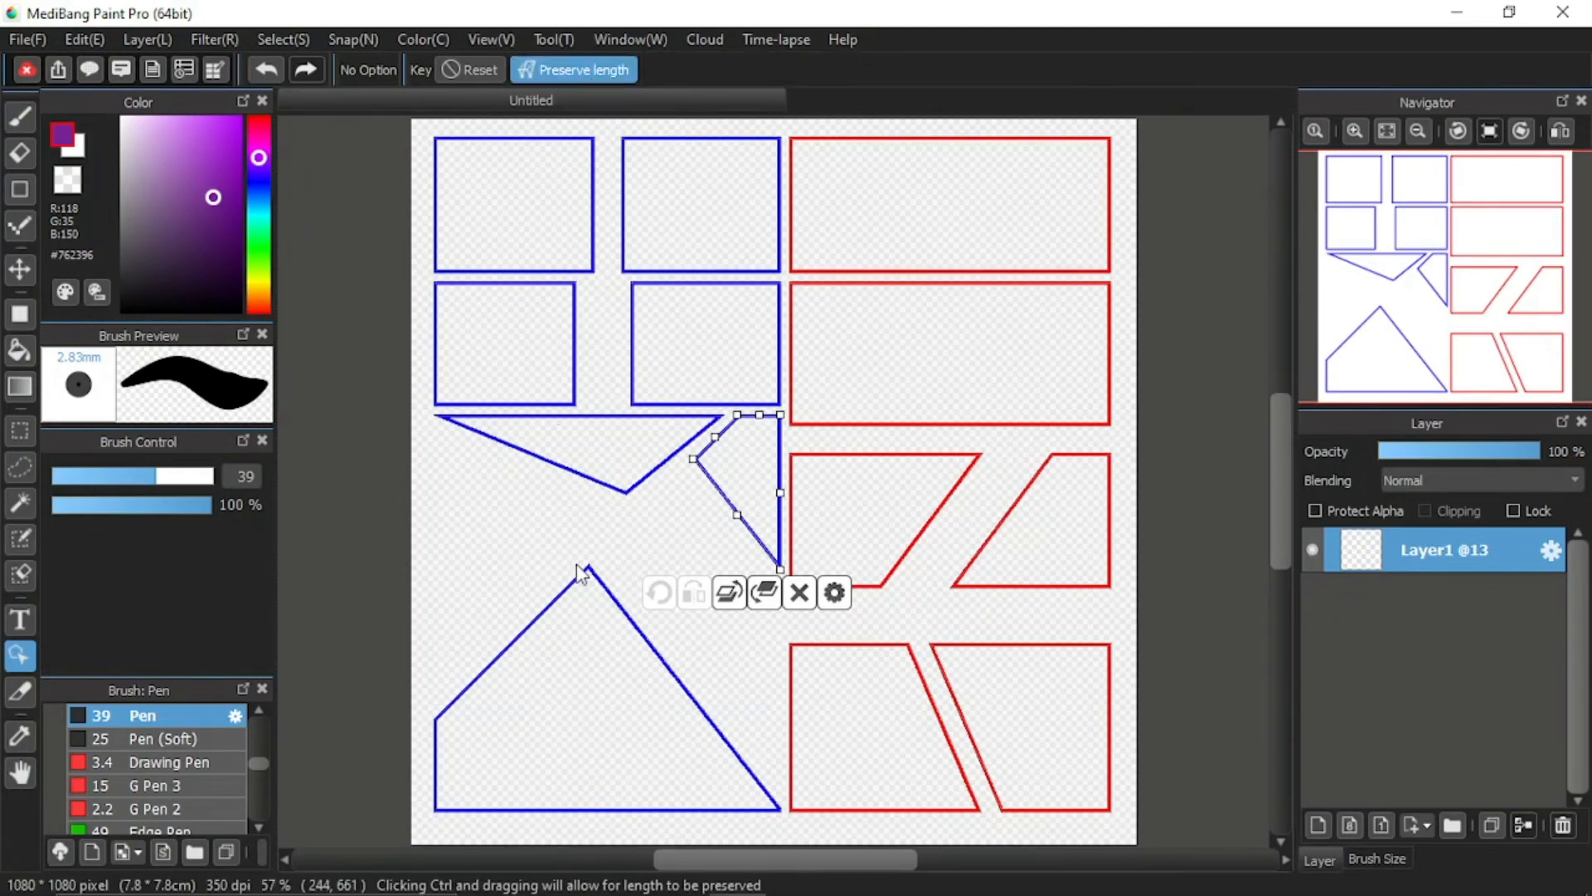
pyautogui.click(581, 676)
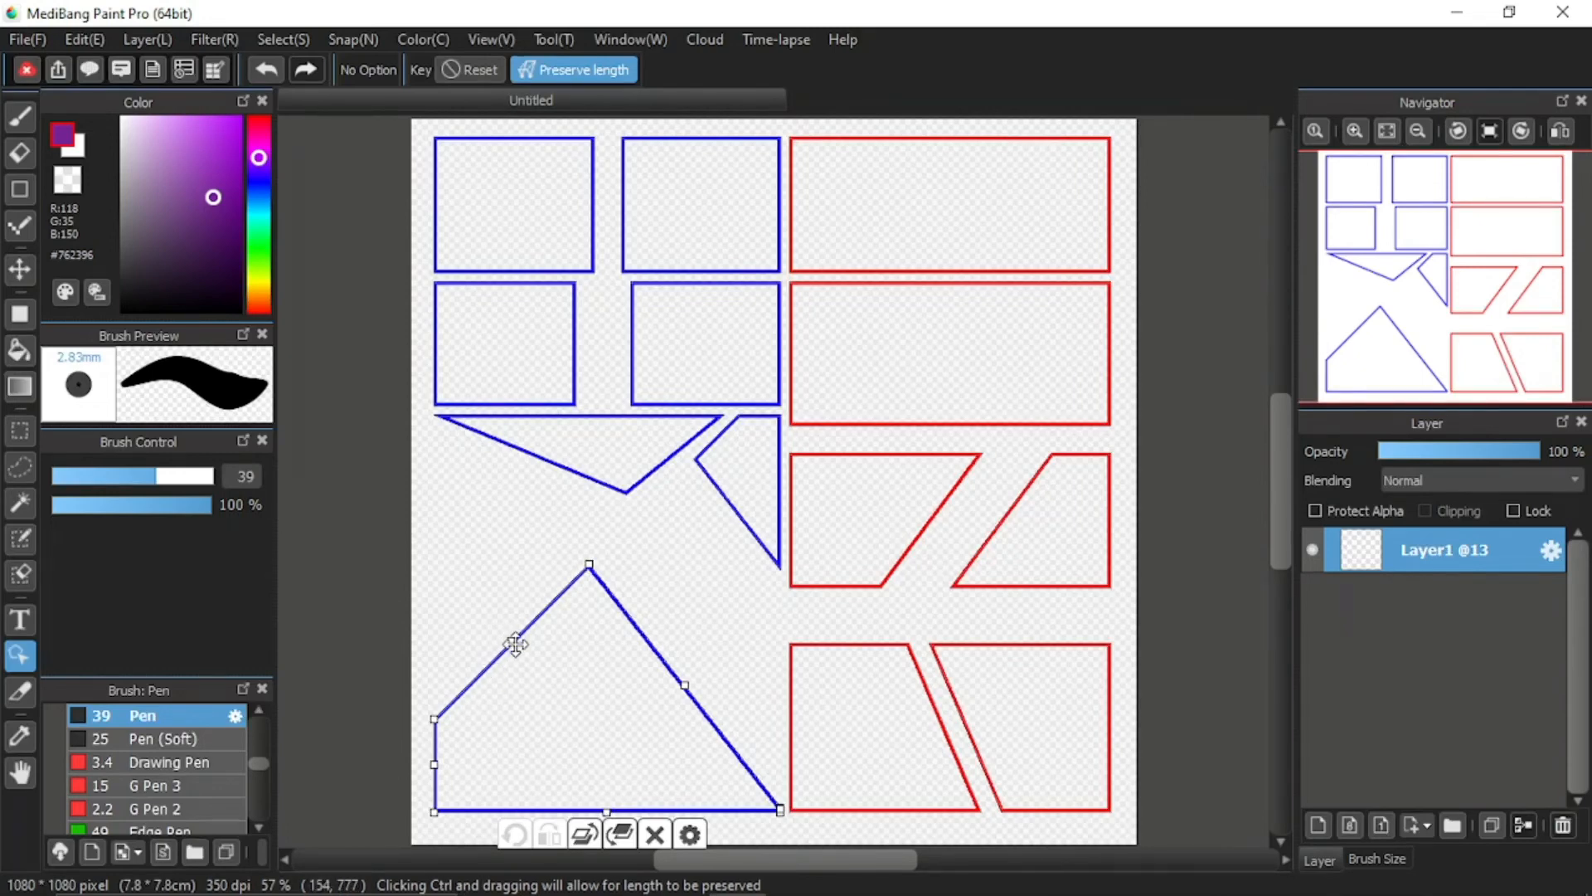
pyautogui.moveTo(515, 643)
pyautogui.mouseDown()
pyautogui.moveTo(359, 470)
pyautogui.moveTo(575, 552)
pyautogui.moveTo(654, 434)
pyautogui.moveTo(455, 434)
pyautogui.moveTo(296, 625)
pyautogui.moveTo(345, 530)
pyautogui.moveTo(575, 462)
pyautogui.moveTo(597, 700)
pyautogui.moveTo(525, 638)
pyautogui.moveTo(600, 711)
pyautogui.moveTo(697, 530)
pyautogui.moveTo(583, 637)
pyautogui.moveTo(321, 430)
pyautogui.moveTo(370, 644)
pyautogui.moveTo(615, 505)
pyautogui.moveTo(554, 630)
pyautogui.moveTo(567, 588)
pyautogui.moveTo(523, 627)
pyautogui.mouseUp()
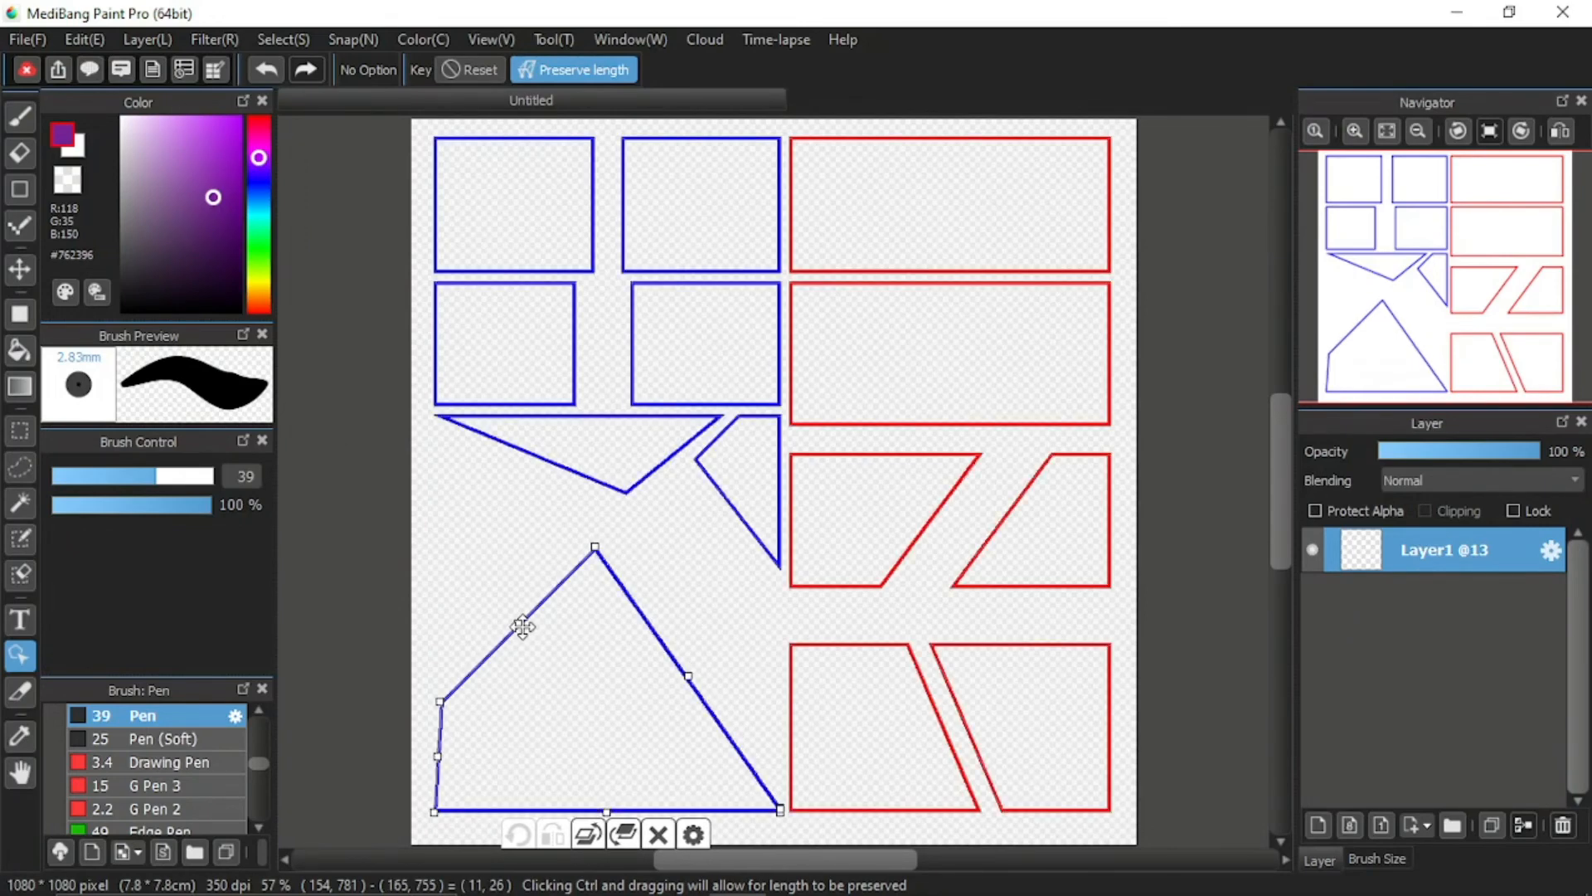
pyautogui.click(569, 68)
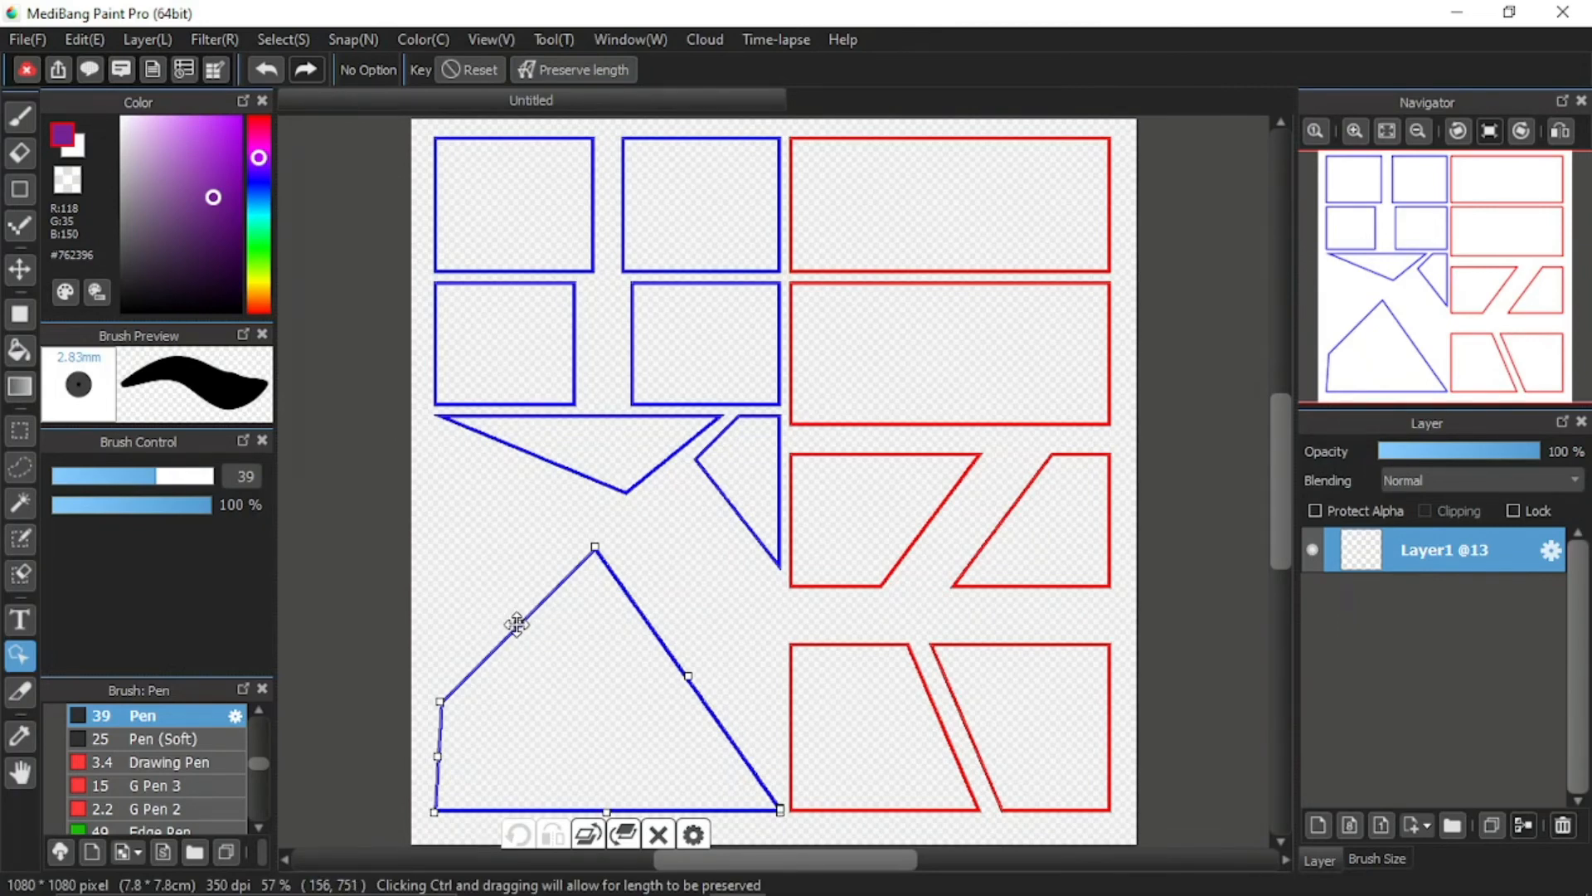
pyautogui.moveTo(518, 622)
pyautogui.mouseDown()
pyautogui.moveTo(456, 445)
pyautogui.moveTo(525, 554)
pyautogui.moveTo(585, 725)
pyautogui.moveTo(401, 277)
pyautogui.moveTo(557, 655)
pyautogui.moveTo(523, 549)
pyautogui.mouseUp()
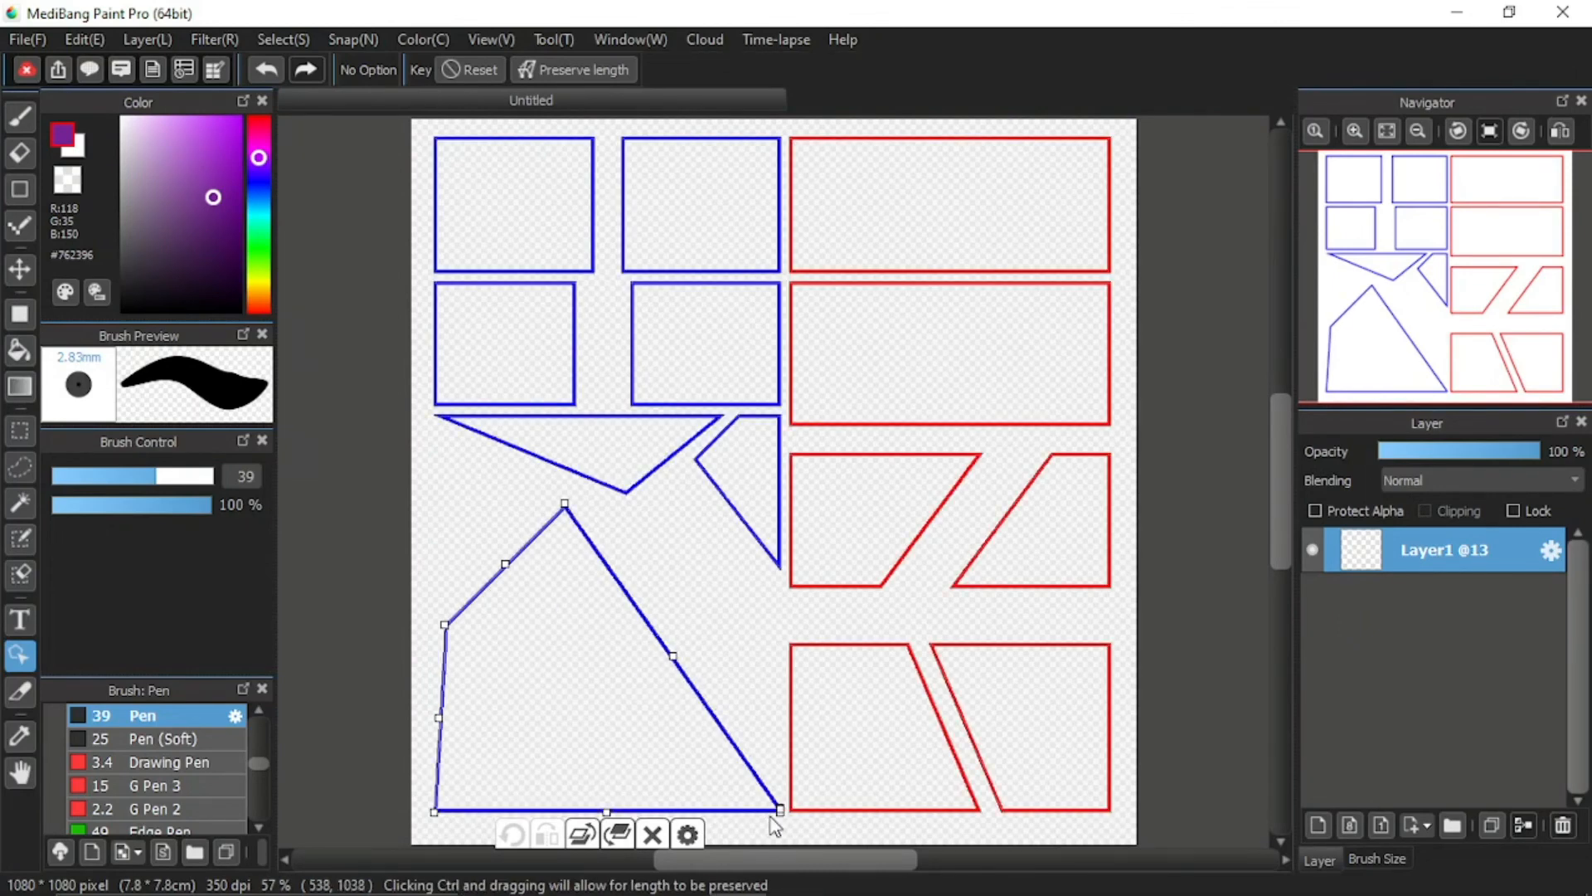
# Step: Pull an extra corner out of the bottom blue panel's lower-right corner and reposition it, its adjoining edge and the panel's peak
pyautogui.moveTo(778, 808)
pyautogui.mouseDown()
pyautogui.moveTo(731, 772)
pyautogui.moveTo(707, 722)
pyautogui.moveTo(604, 708)
pyautogui.mouseUp()
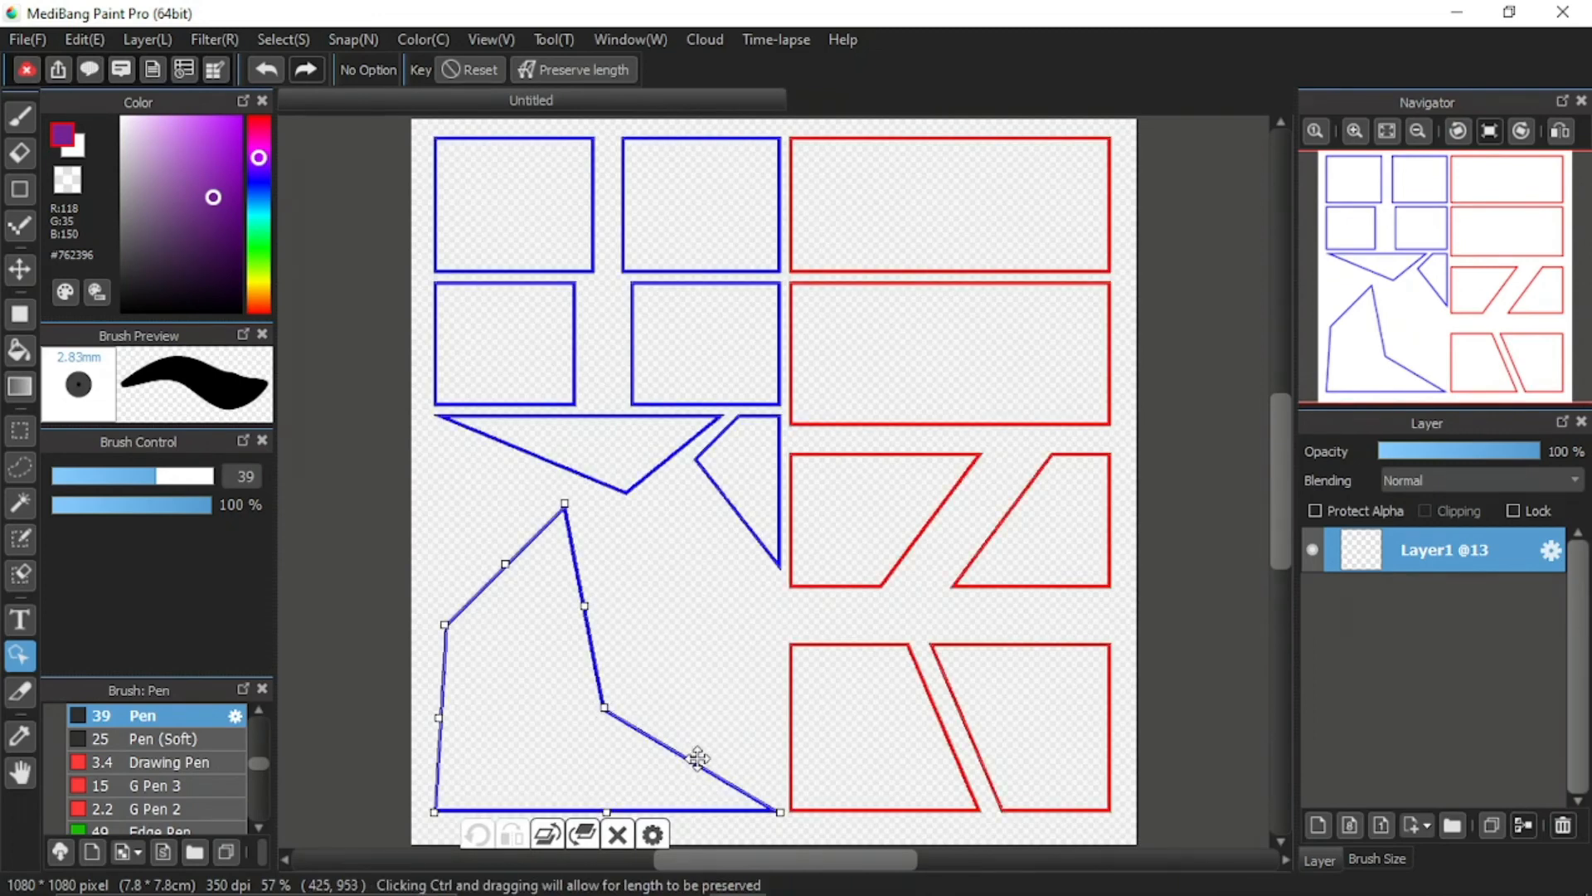
pyautogui.moveTo(699, 758)
pyautogui.mouseDown()
pyautogui.moveTo(721, 668)
pyautogui.moveTo(696, 730)
pyautogui.mouseUp()
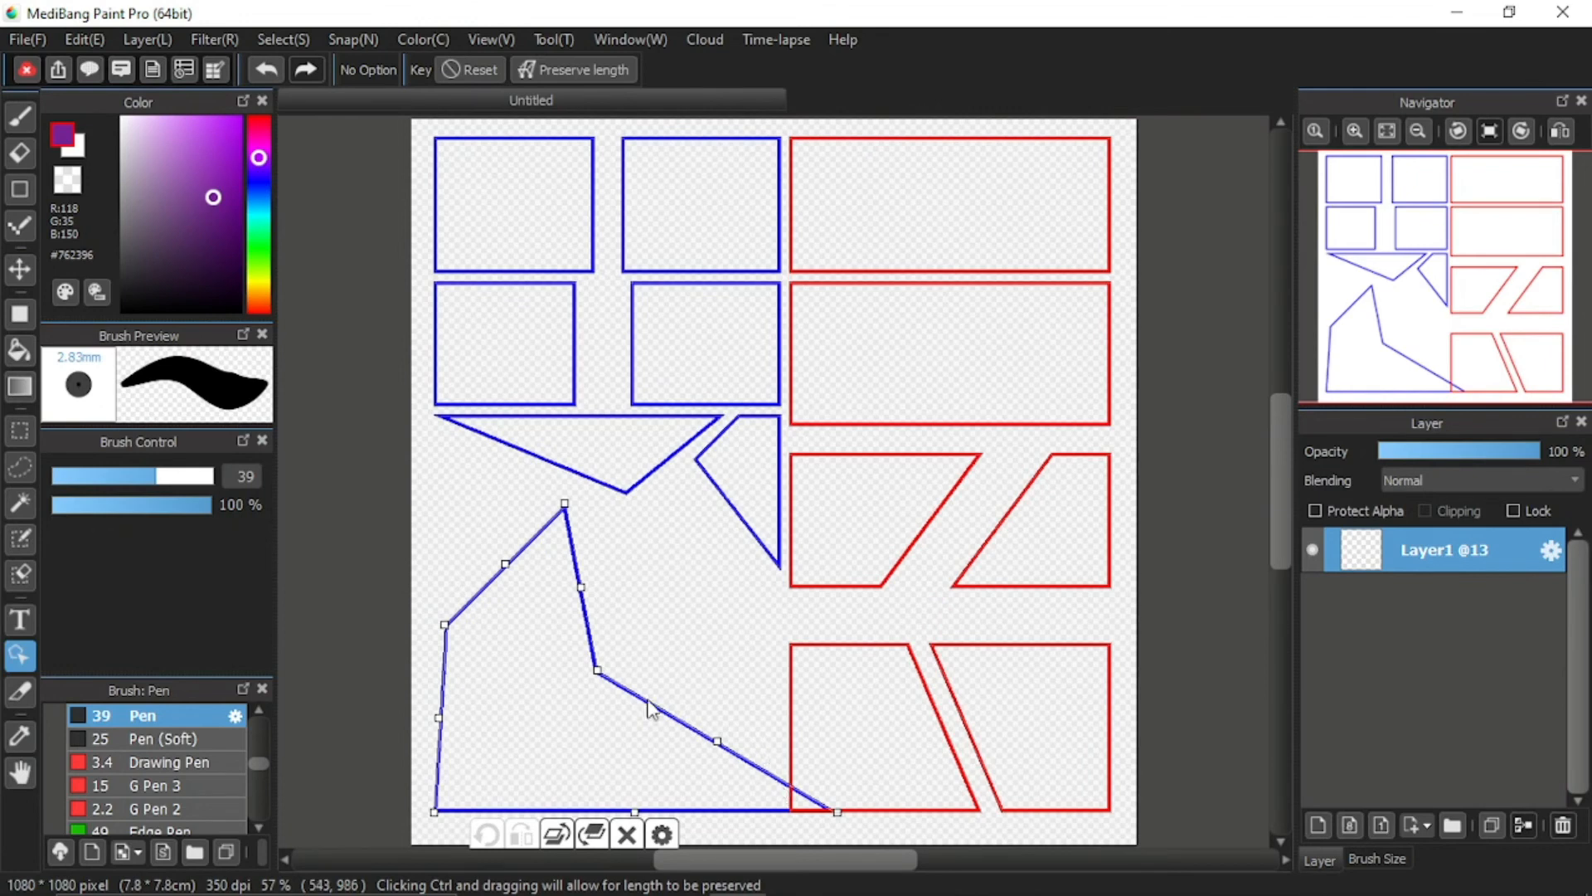
pyautogui.moveTo(561, 506)
pyautogui.mouseDown()
pyautogui.moveTo(663, 550)
pyautogui.moveTo(531, 498)
pyautogui.mouseUp()
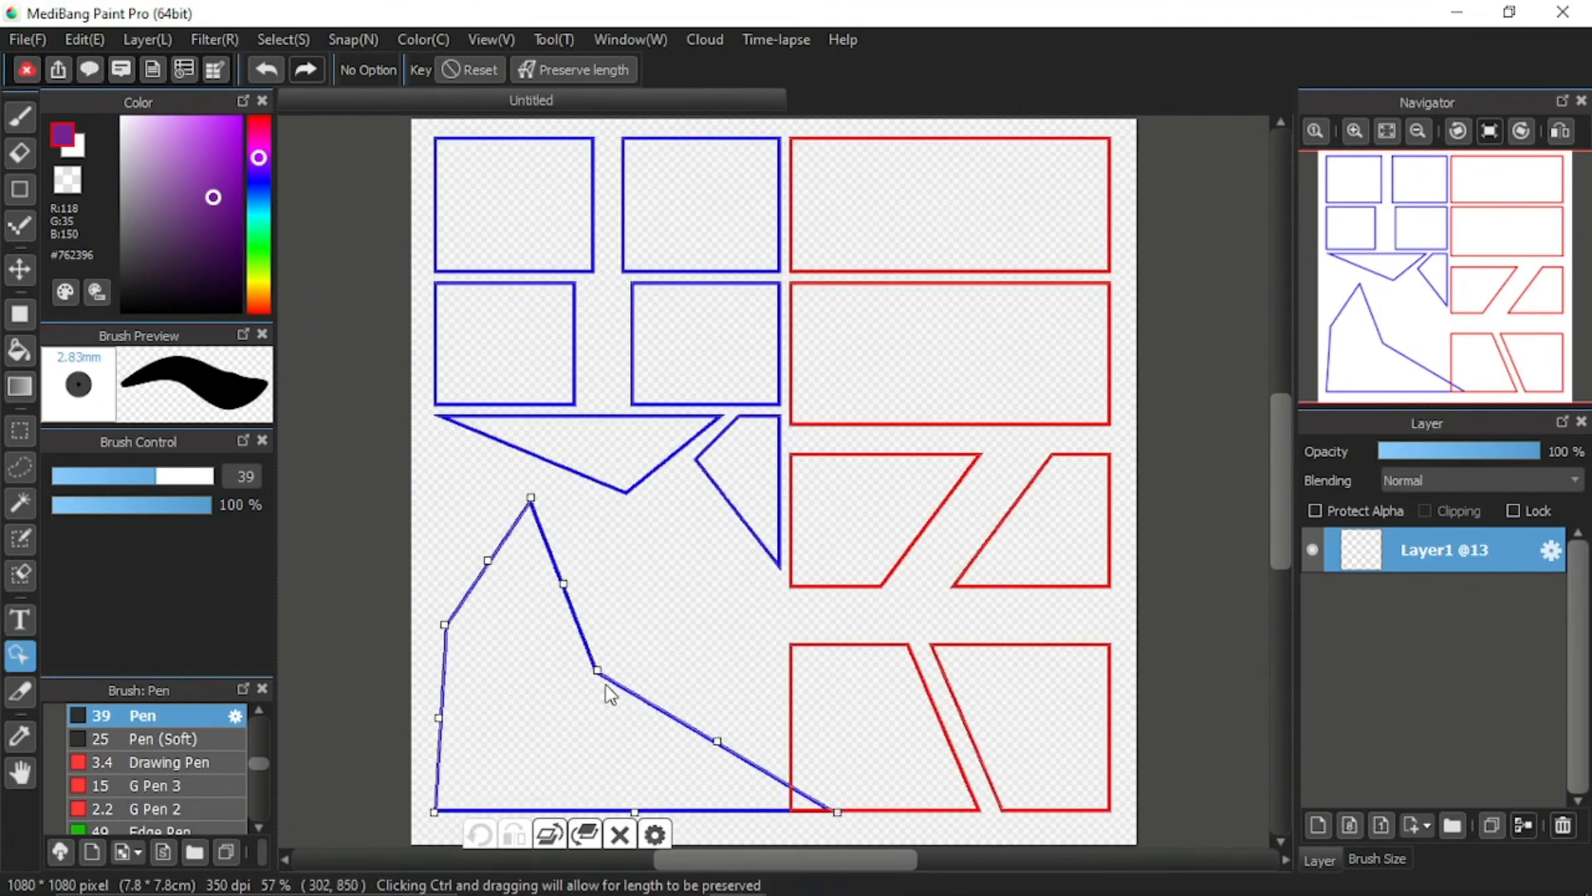
pyautogui.moveTo(598, 670); pyautogui.dragTo(680, 580)
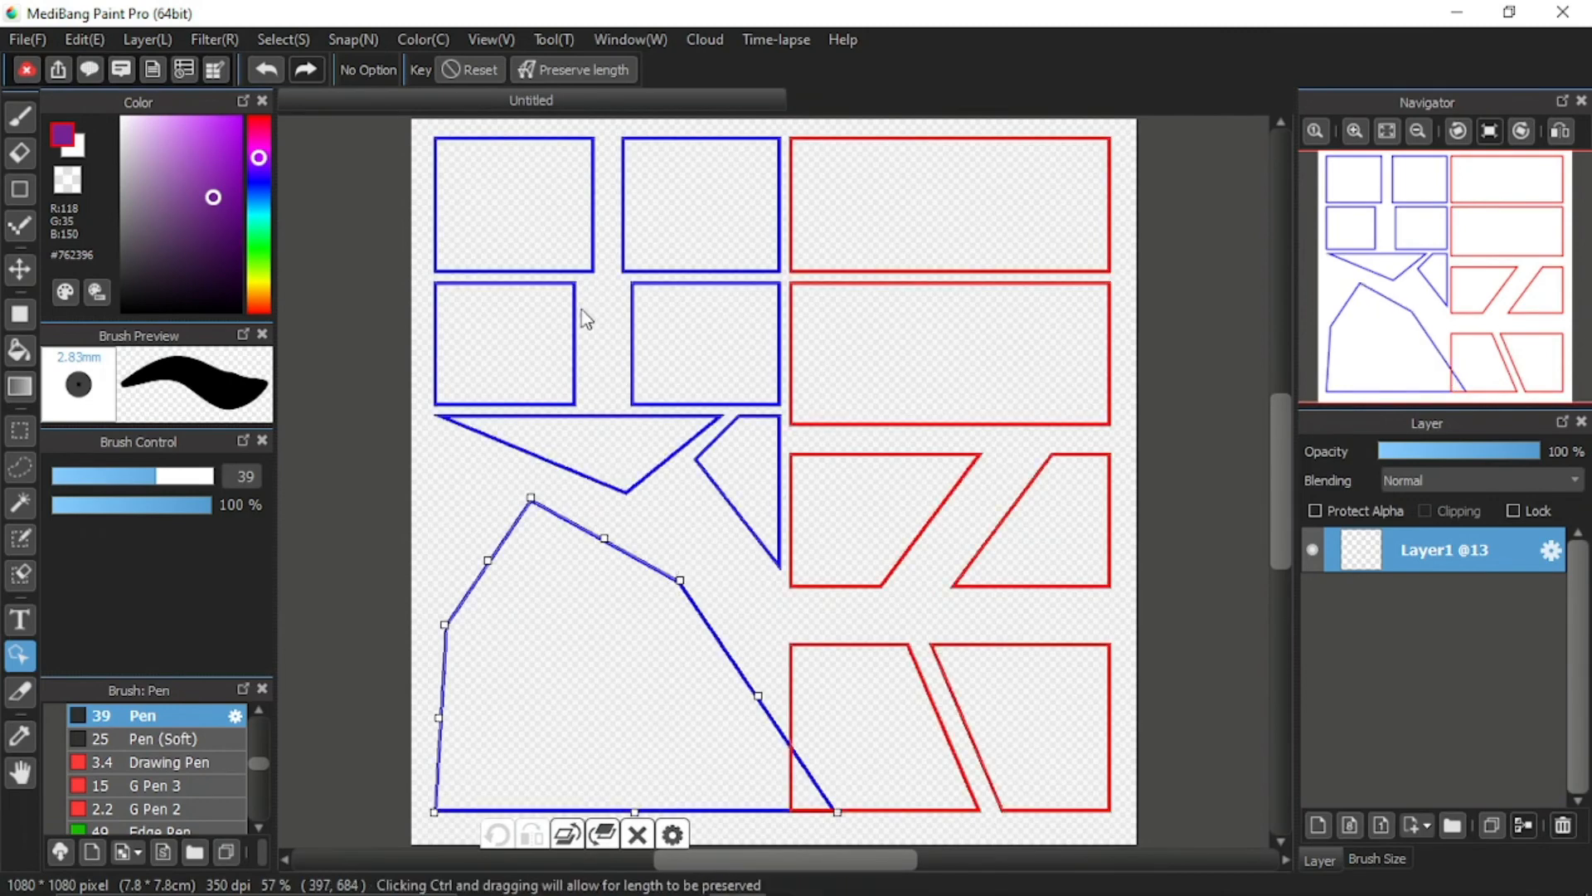
# Step: Lower the bottom blue panel's upper edge with Preserve length on, and pull its lower-right corner inward with the option off
pyautogui.click(584, 68)
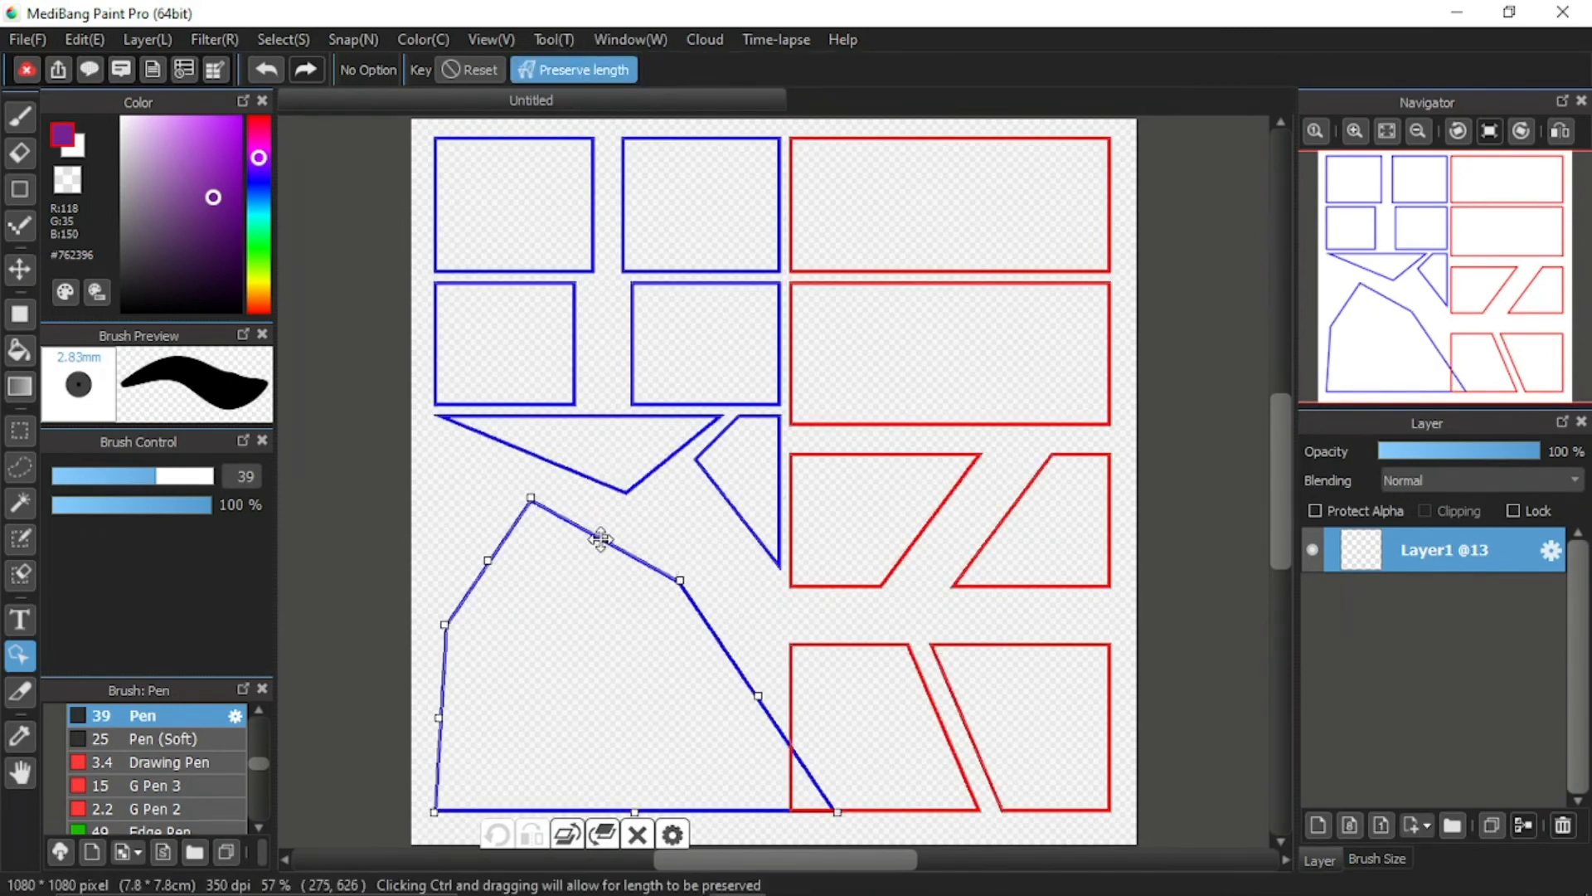
pyautogui.moveTo(601, 539); pyautogui.dragTo(586, 592)
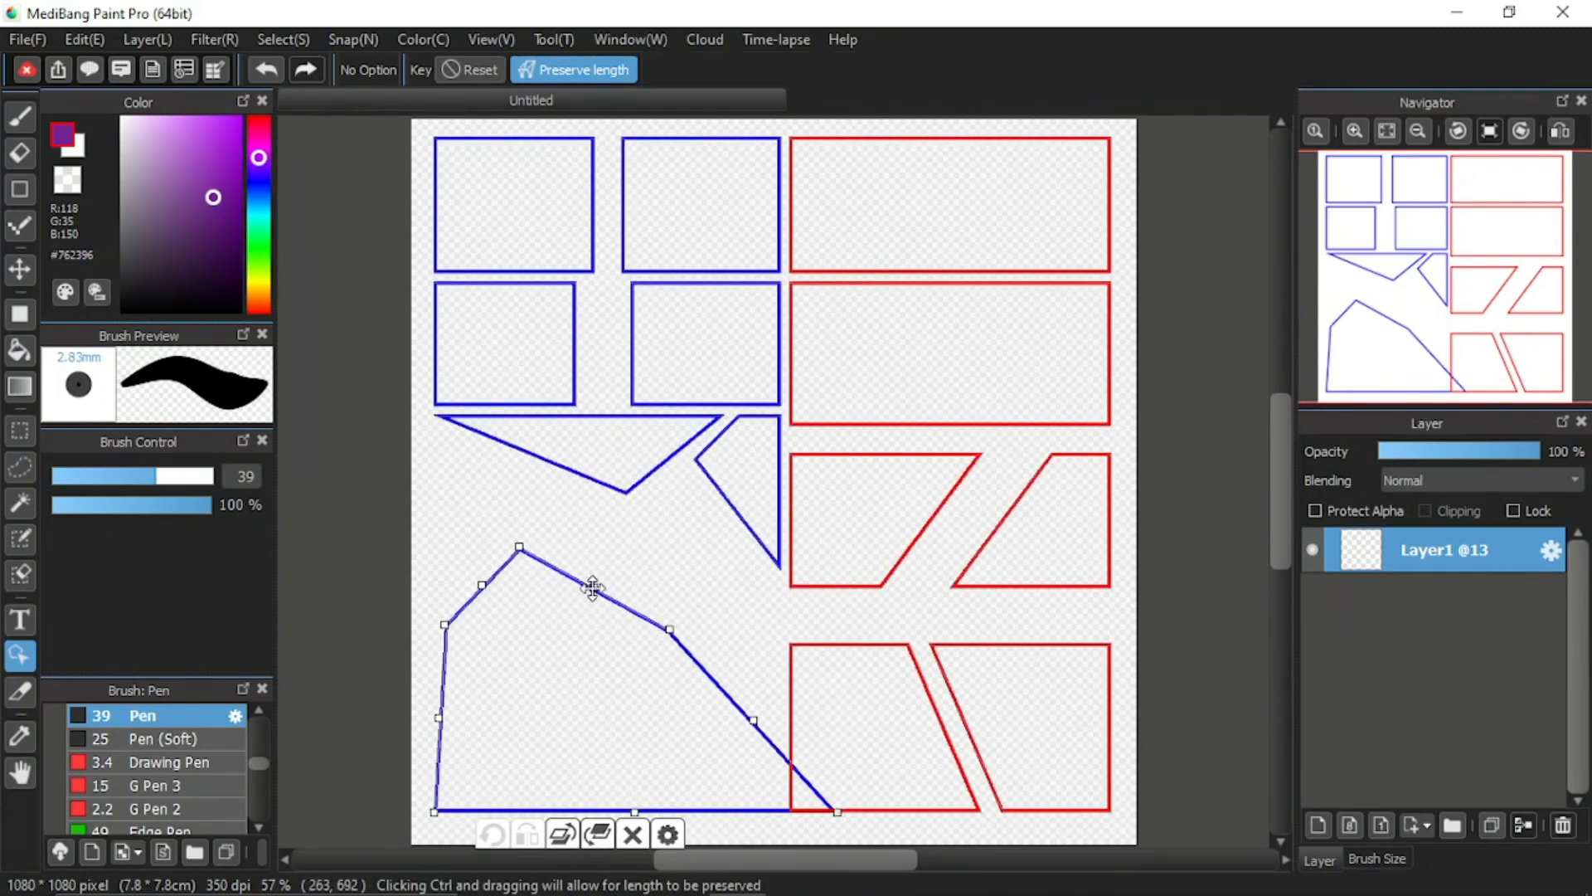
pyautogui.moveTo(597, 590)
pyautogui.mouseDown()
pyautogui.moveTo(700, 327)
pyautogui.moveTo(534, 285)
pyautogui.moveTo(838, 370)
pyautogui.moveTo(608, 607)
pyautogui.moveTo(608, 594)
pyautogui.mouseUp()
pyautogui.click(572, 69)
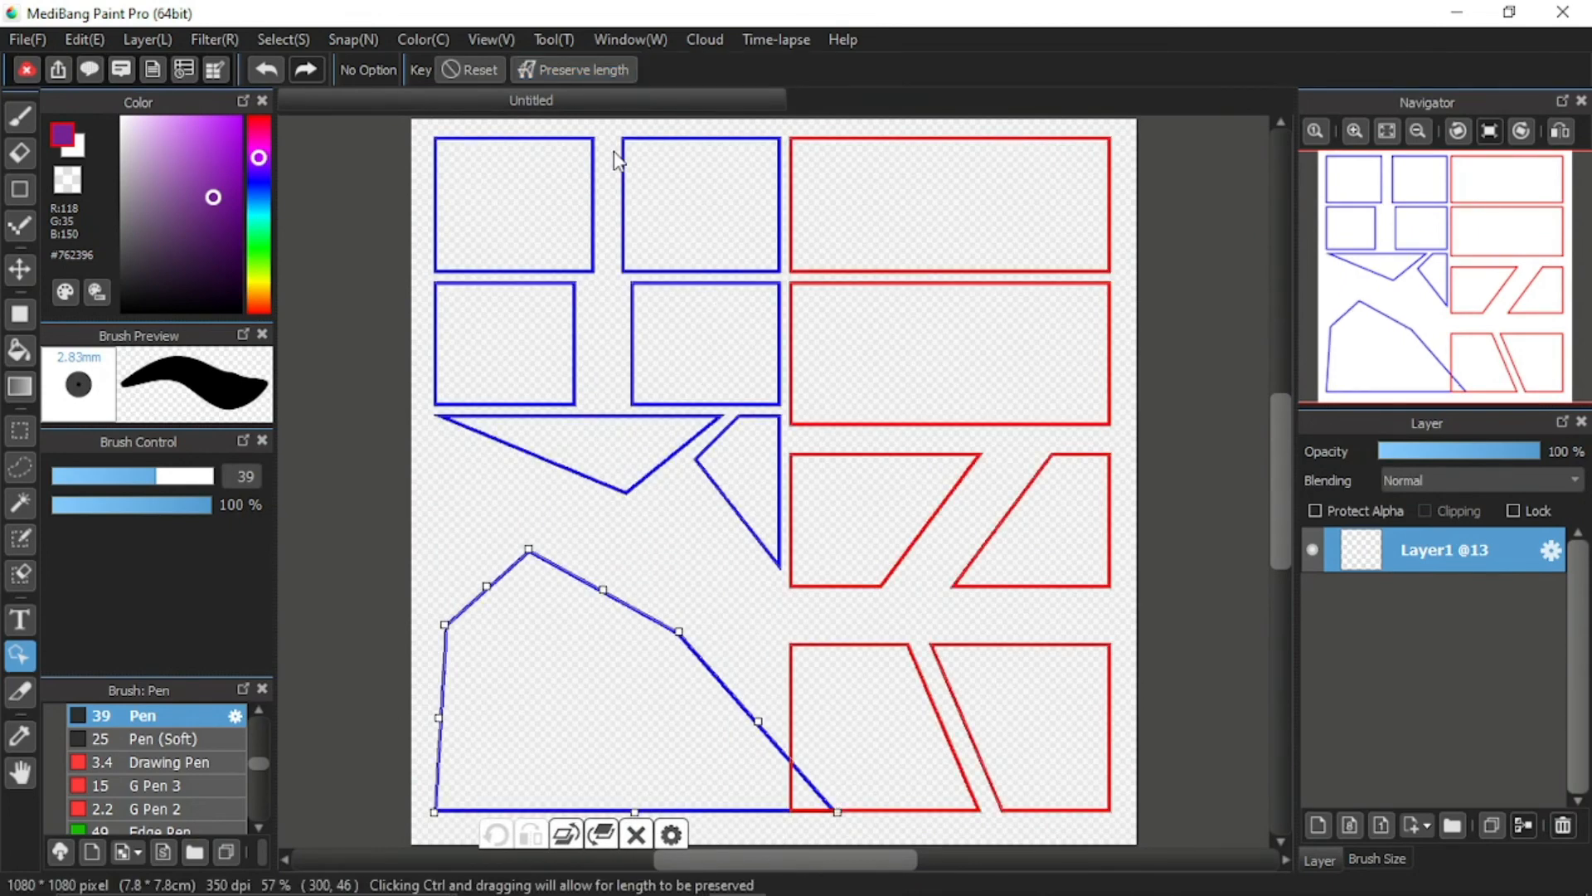
pyautogui.moveTo(604, 594); pyautogui.dragTo(637, 615)
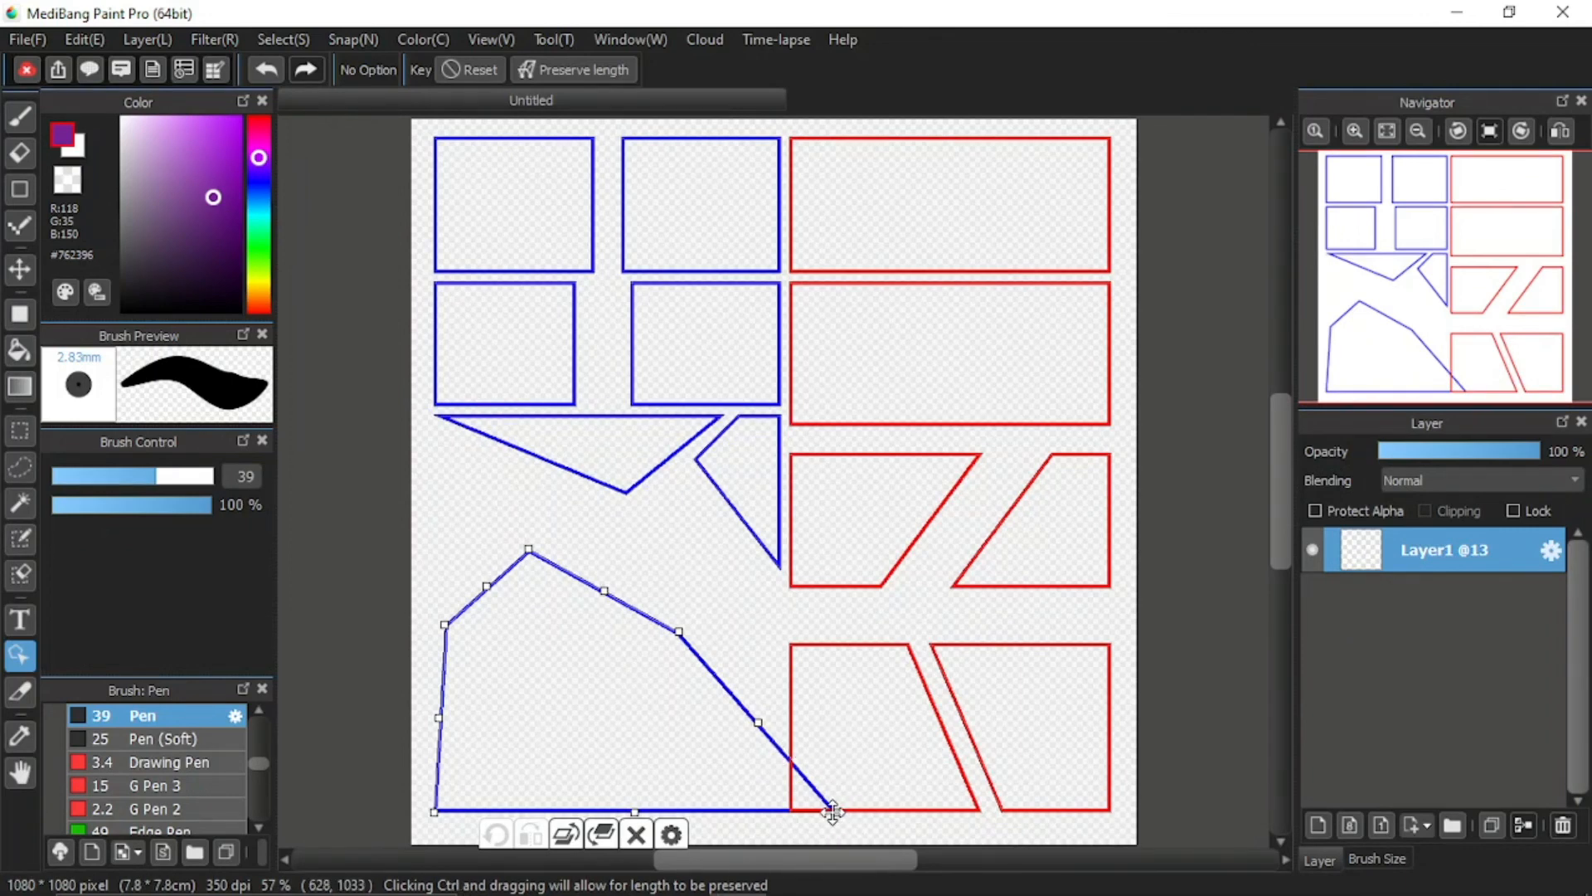
pyautogui.moveTo(835, 811); pyautogui.dragTo(715, 770)
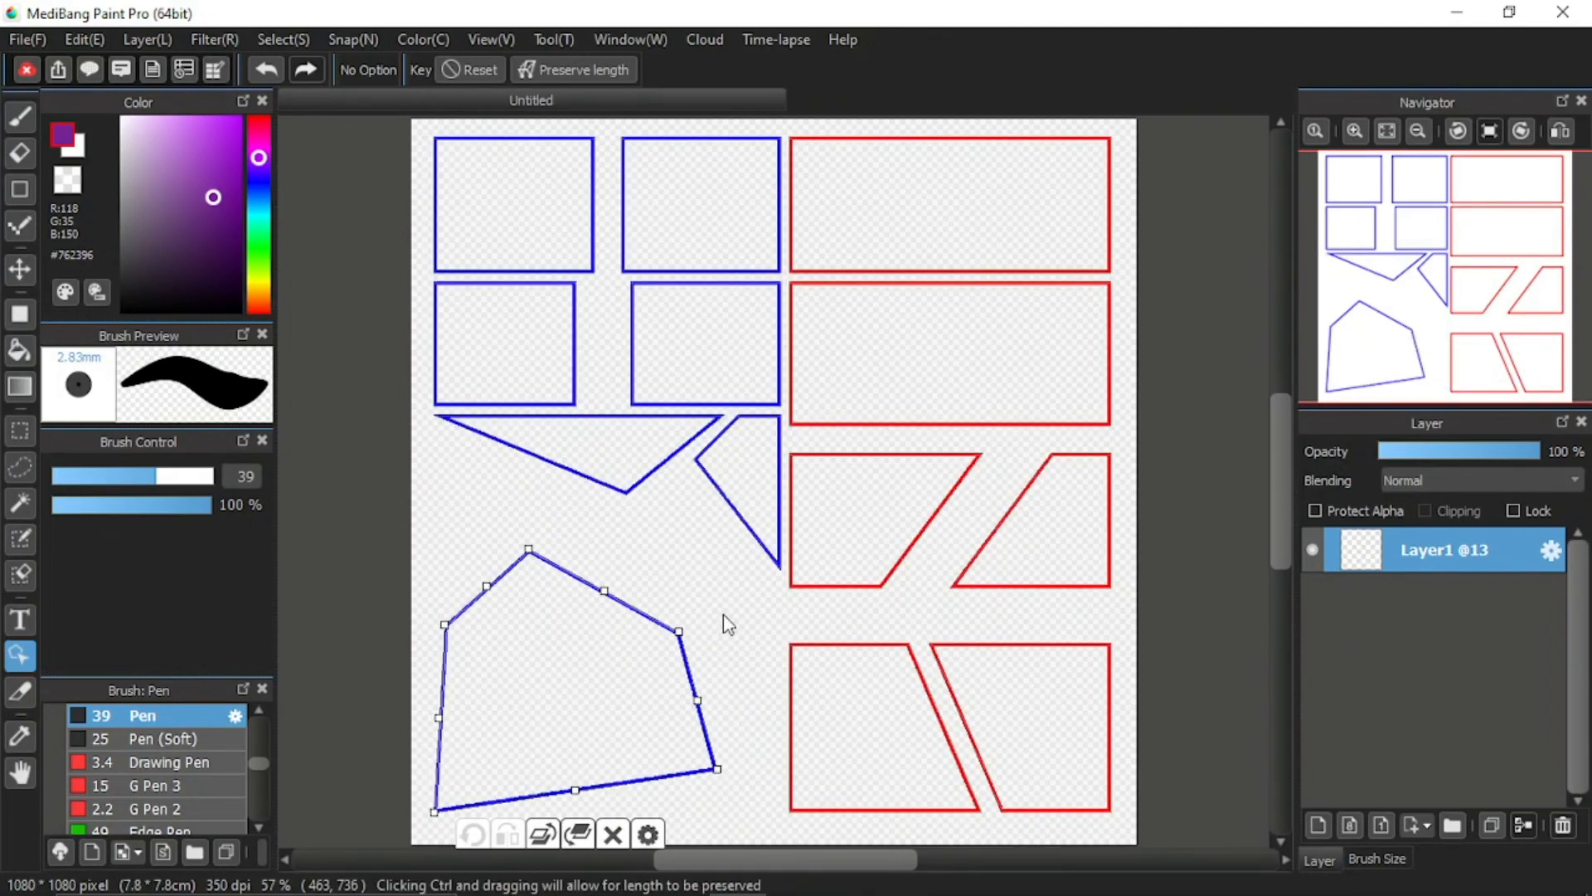